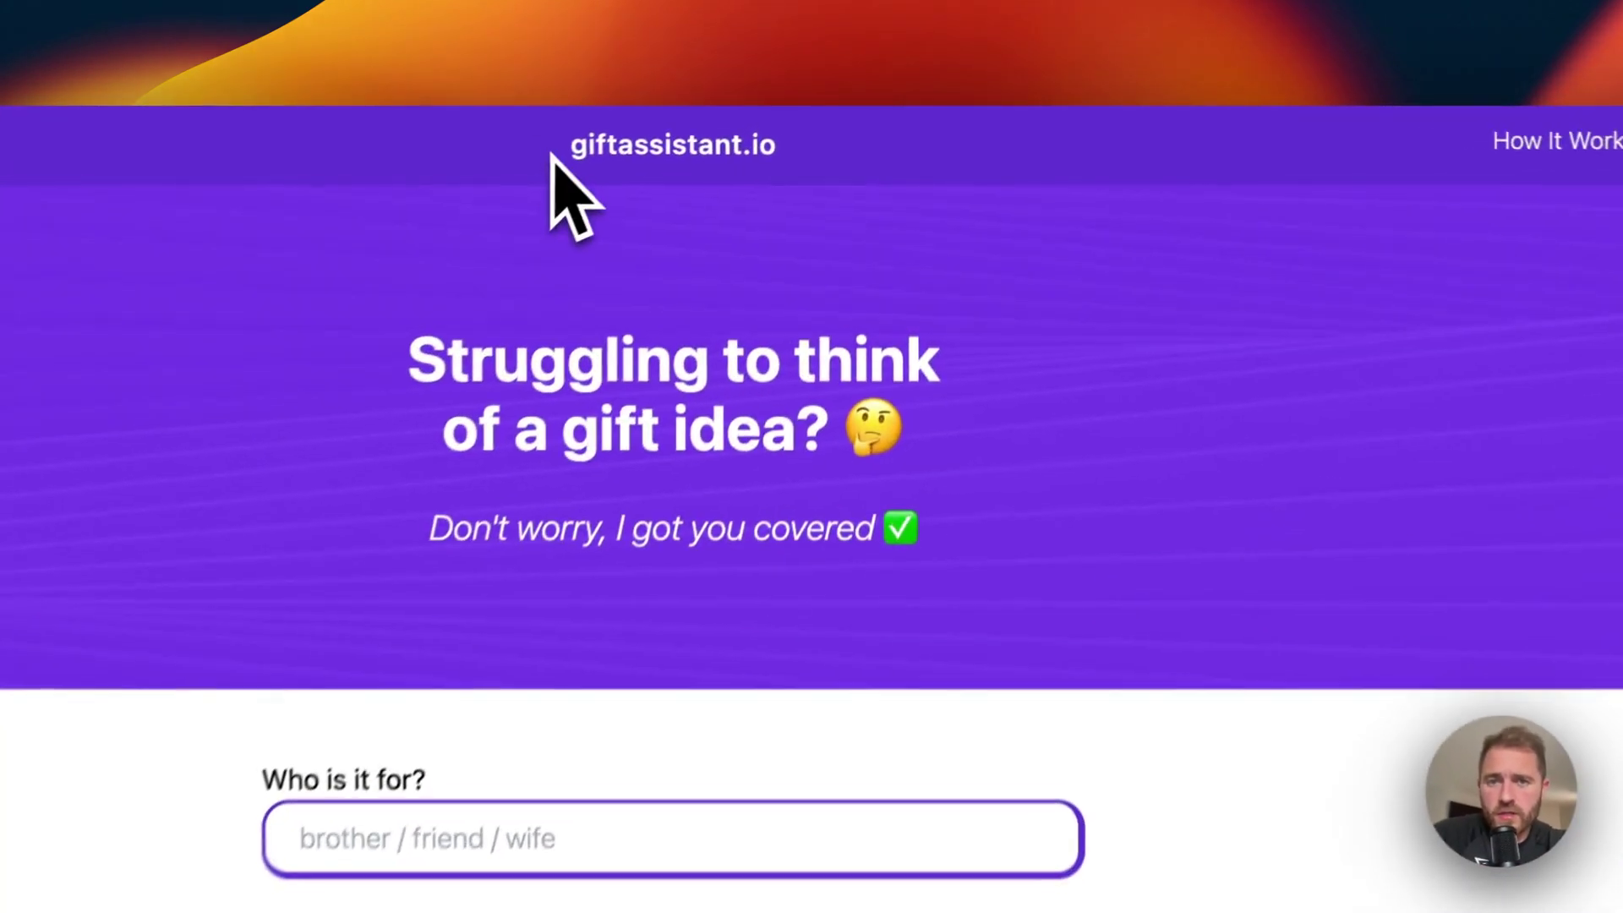
- Review the giftassistant.io homepage, its gift form and the gift-idea article cards
{"action": "left_click_drag", "start_coordinate": [552, 155], "coordinate": [837, 193]}
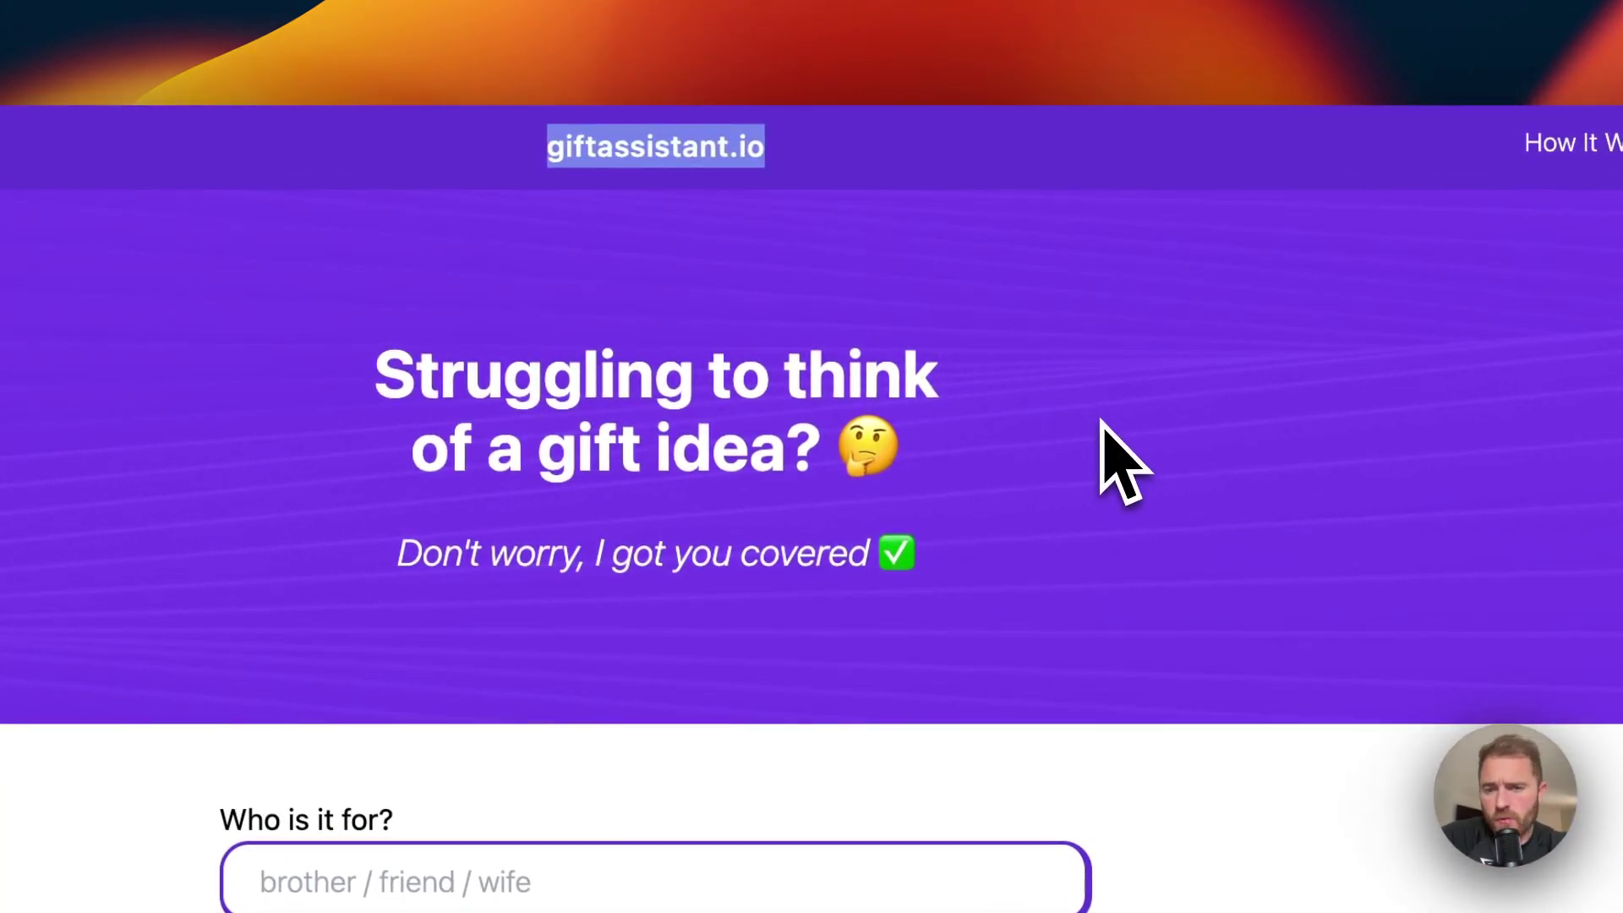
{"action": "left_click", "coordinate": [1105, 431]}
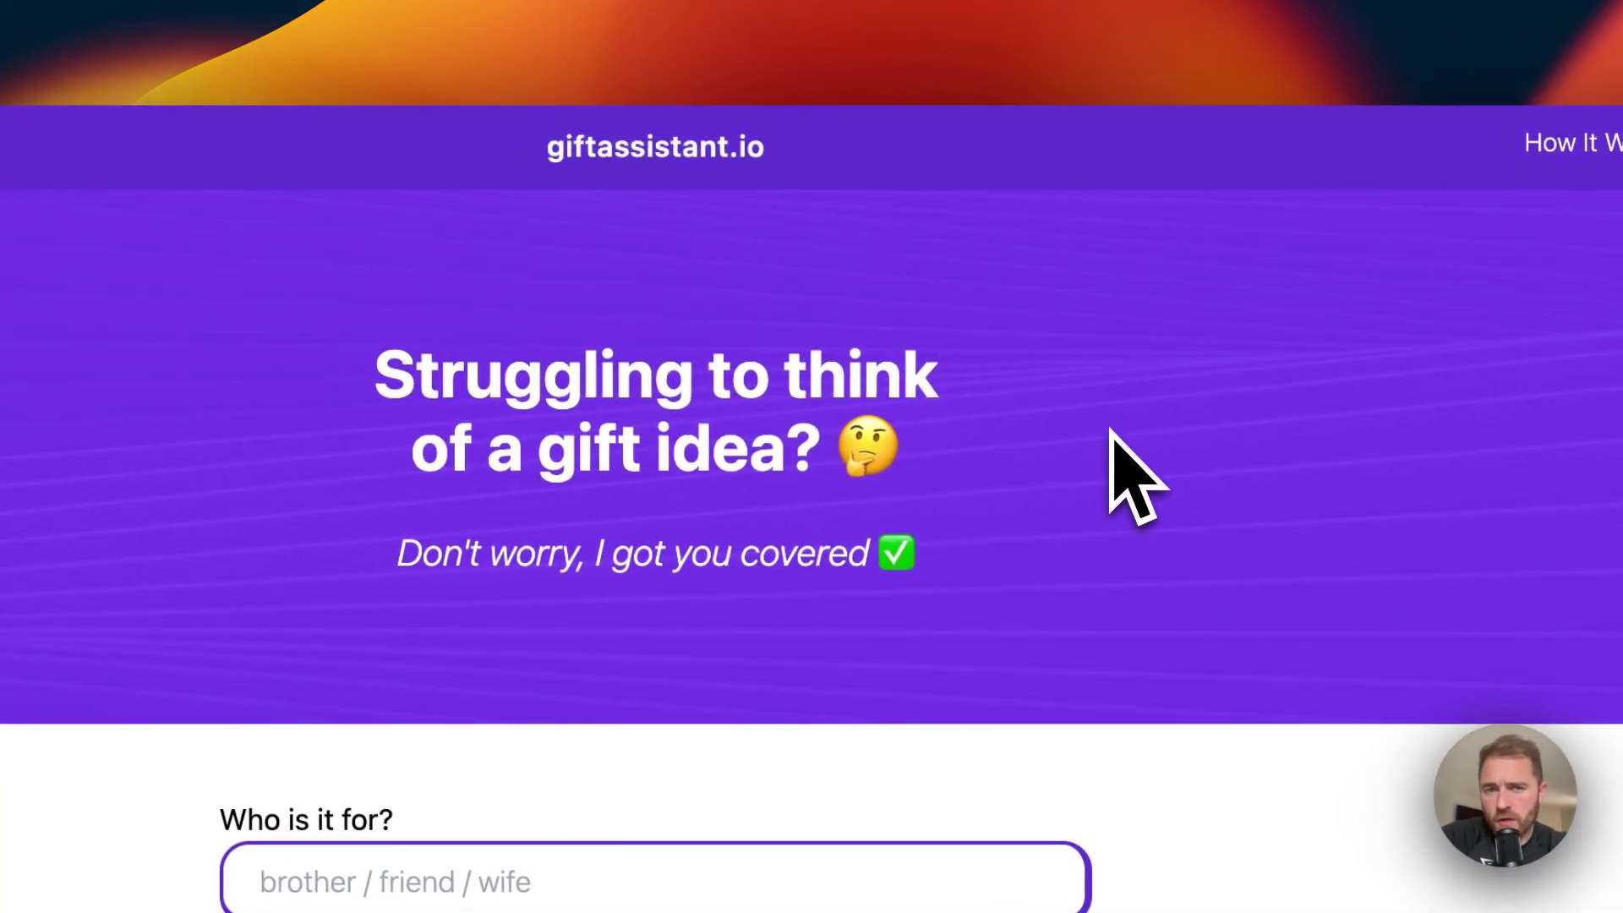
{"action": "scroll", "coordinate": [1109, 440], "scroll_direction": "down", "scroll_amount": 5}
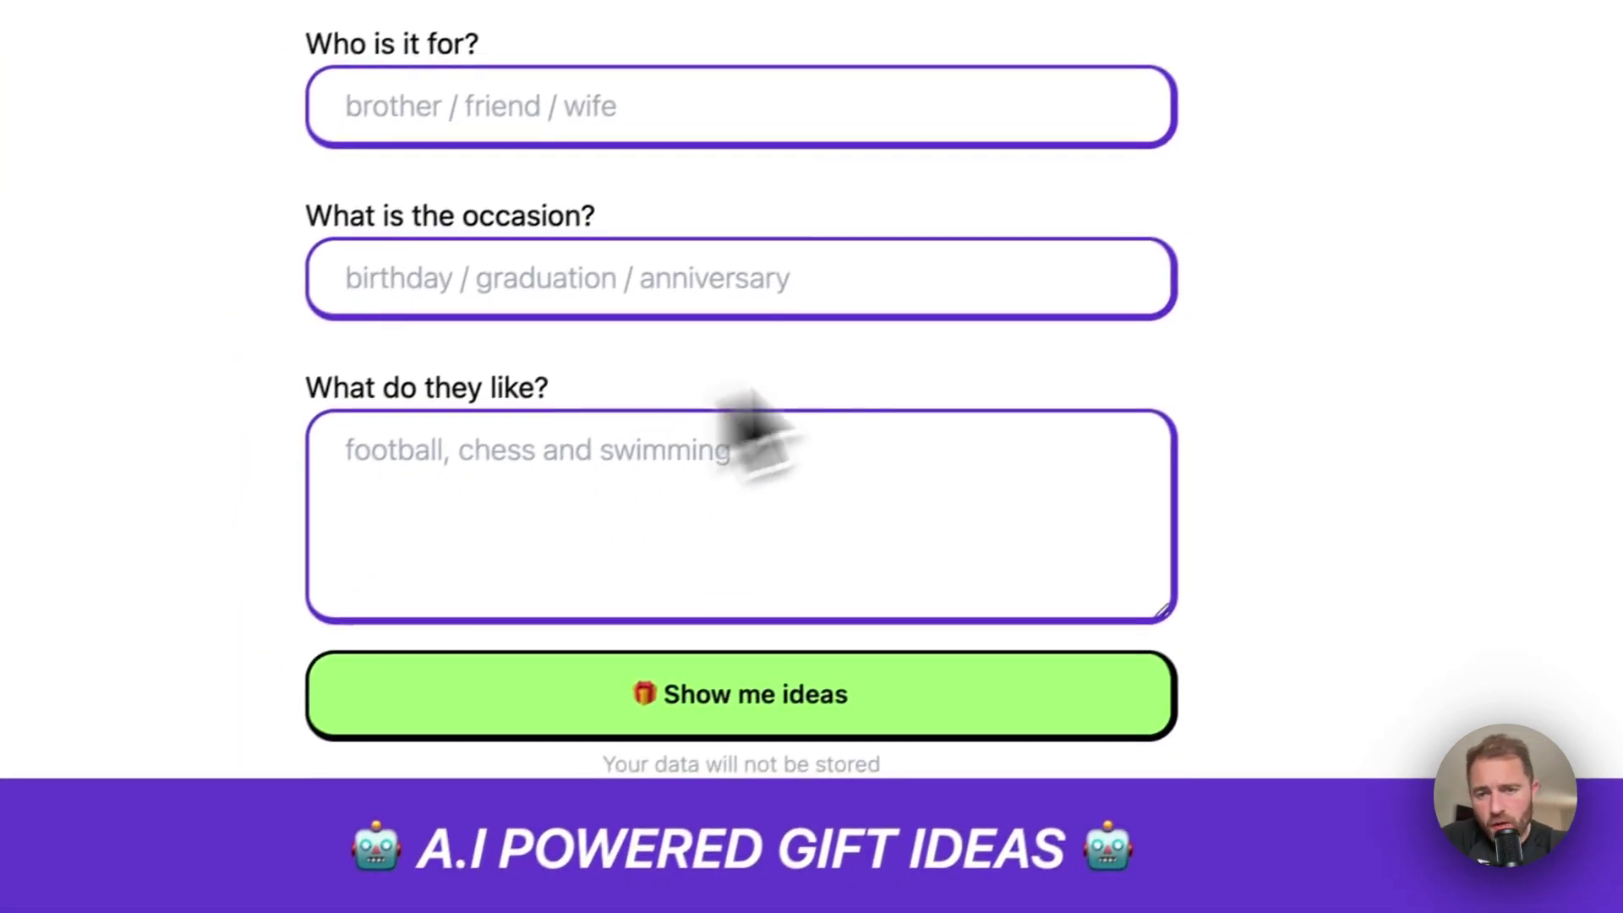
{"action": "scroll", "coordinate": [867, 235], "scroll_direction": "up", "scroll_amount": 3}
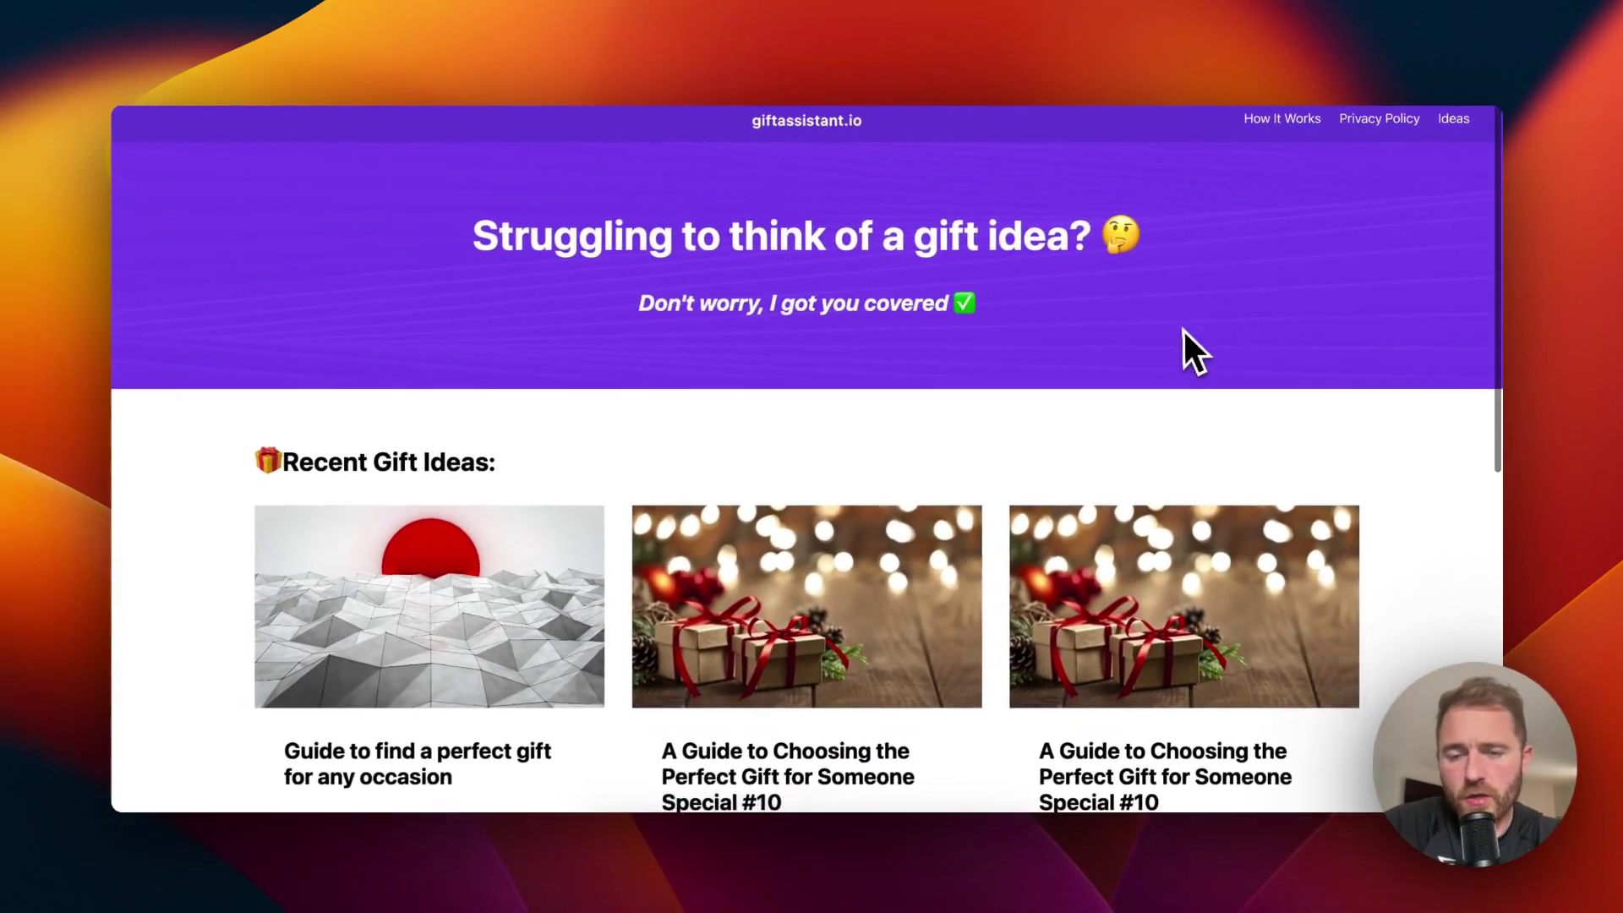
{"action": "scroll", "coordinate": [1183, 329], "scroll_direction": "down", "scroll_amount": 5}
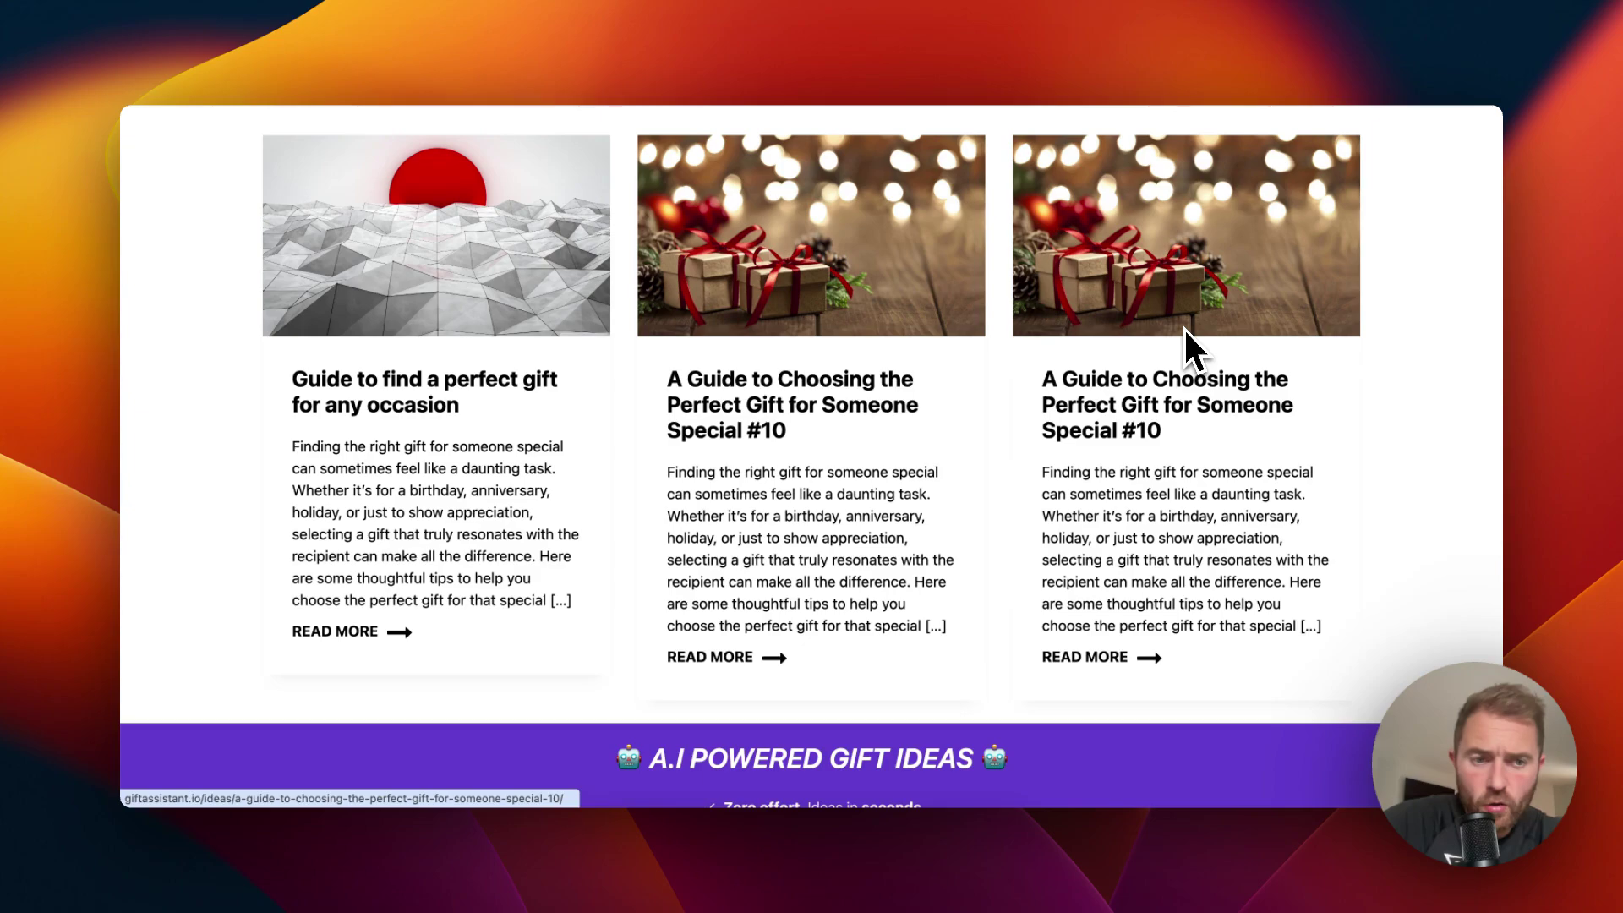
{"action": "scroll", "coordinate": [1183, 330], "scroll_direction": "down", "scroll_amount": 1}
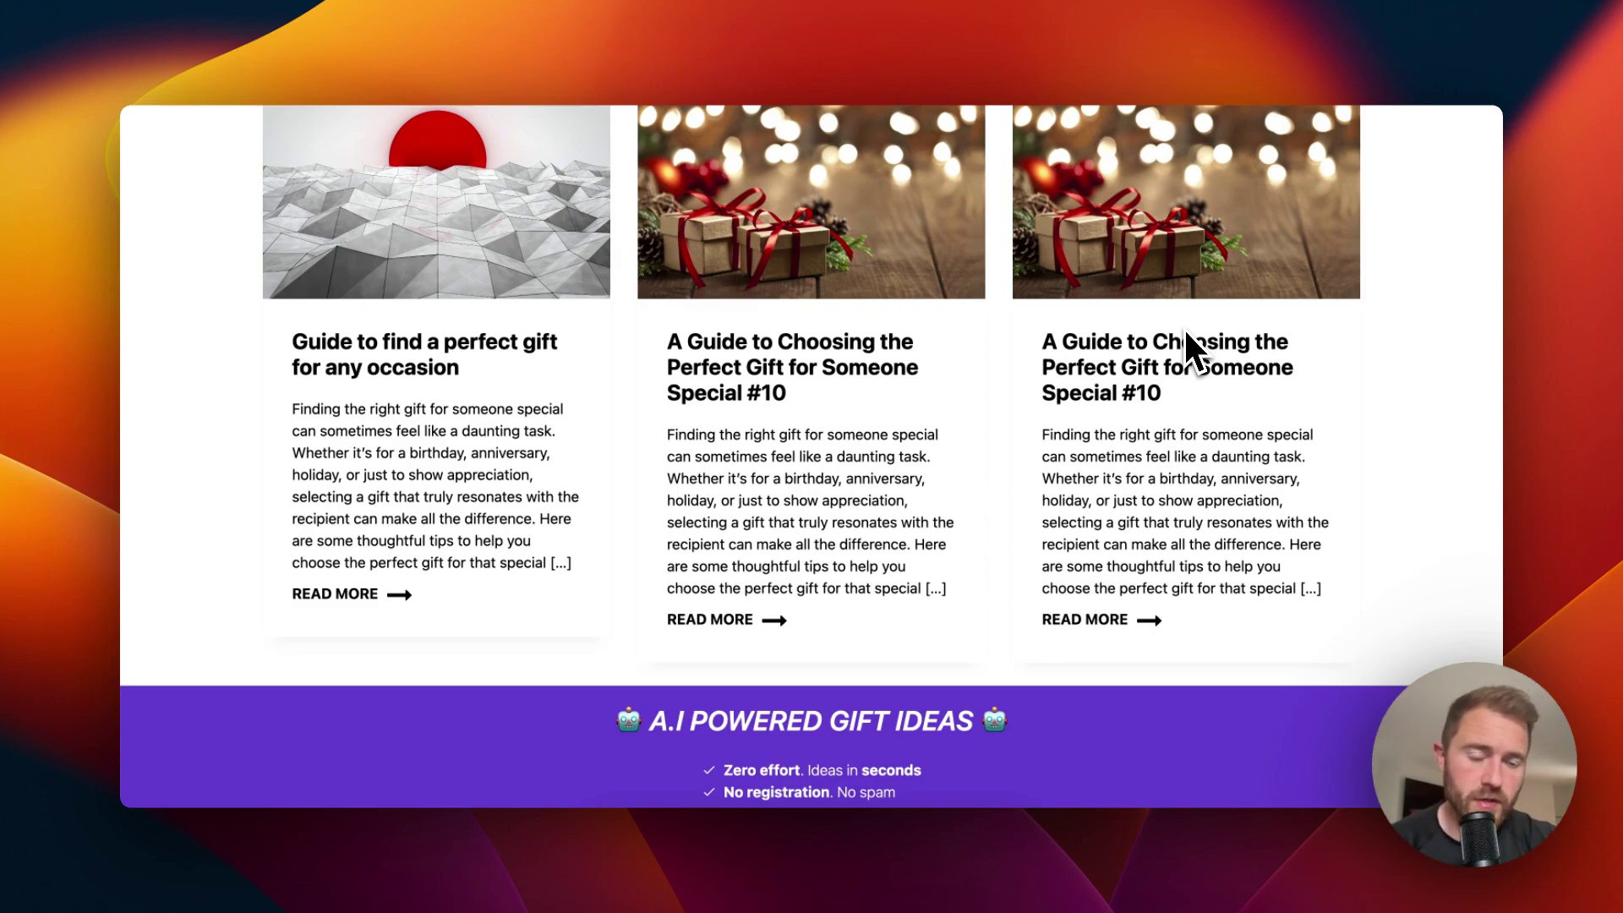
{"action": "scroll", "coordinate": [1183, 328], "scroll_direction": "up", "scroll_amount": 10}
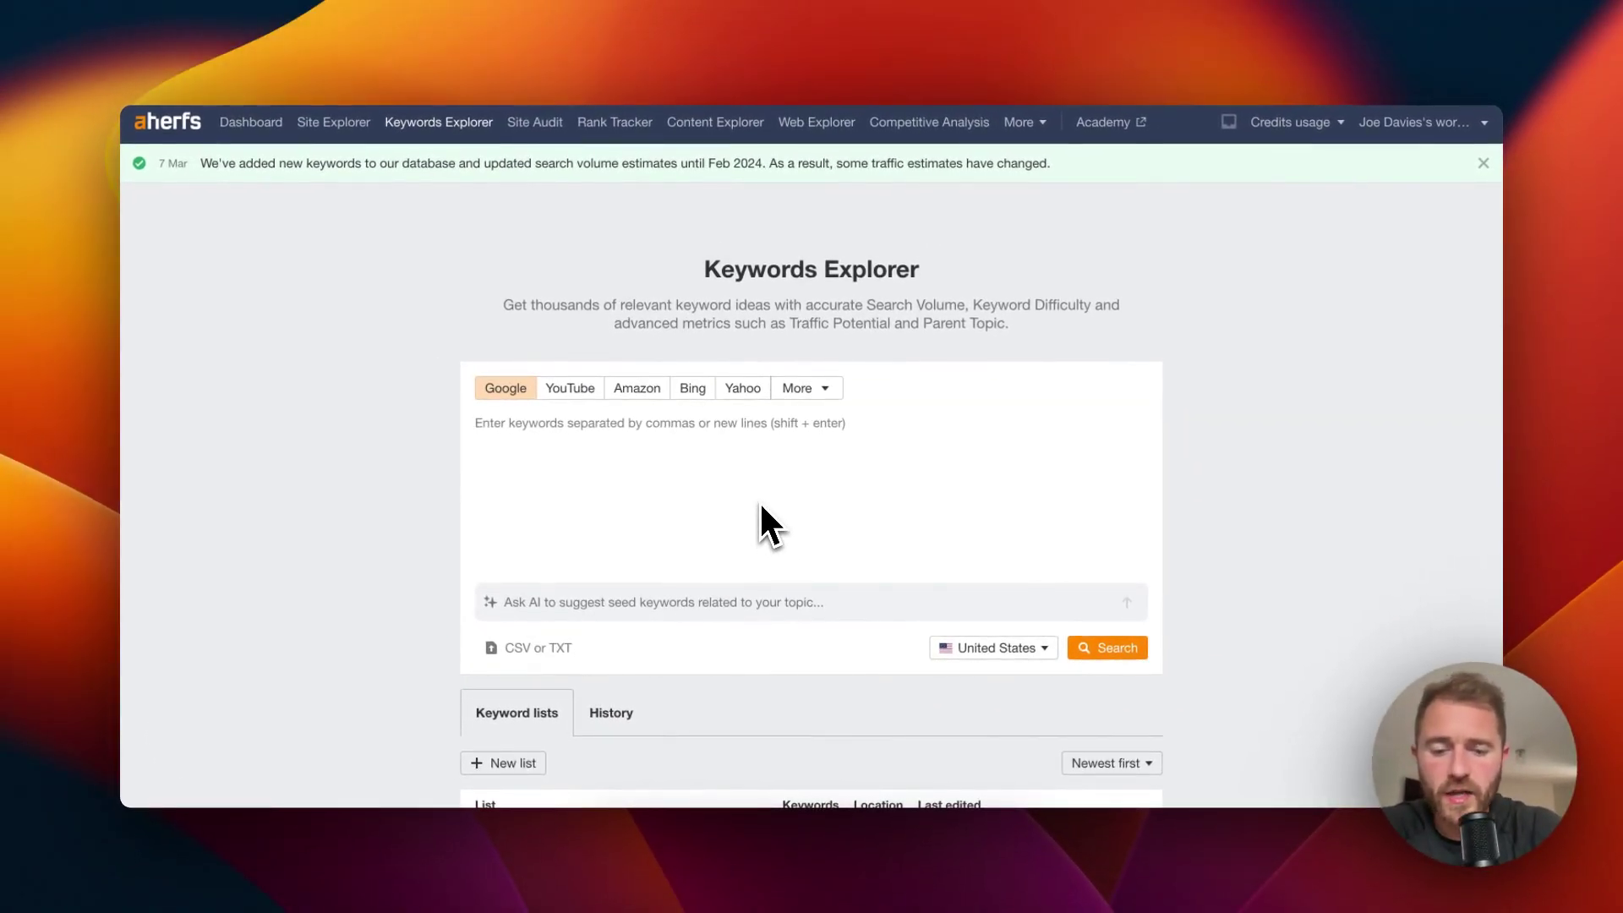
- Search Keywords Explorer for 'gift ideas for grandad', 'gift ideas for nan' and 'gift ideas for 8th birthday'
{"action": "type", "text": "git"}
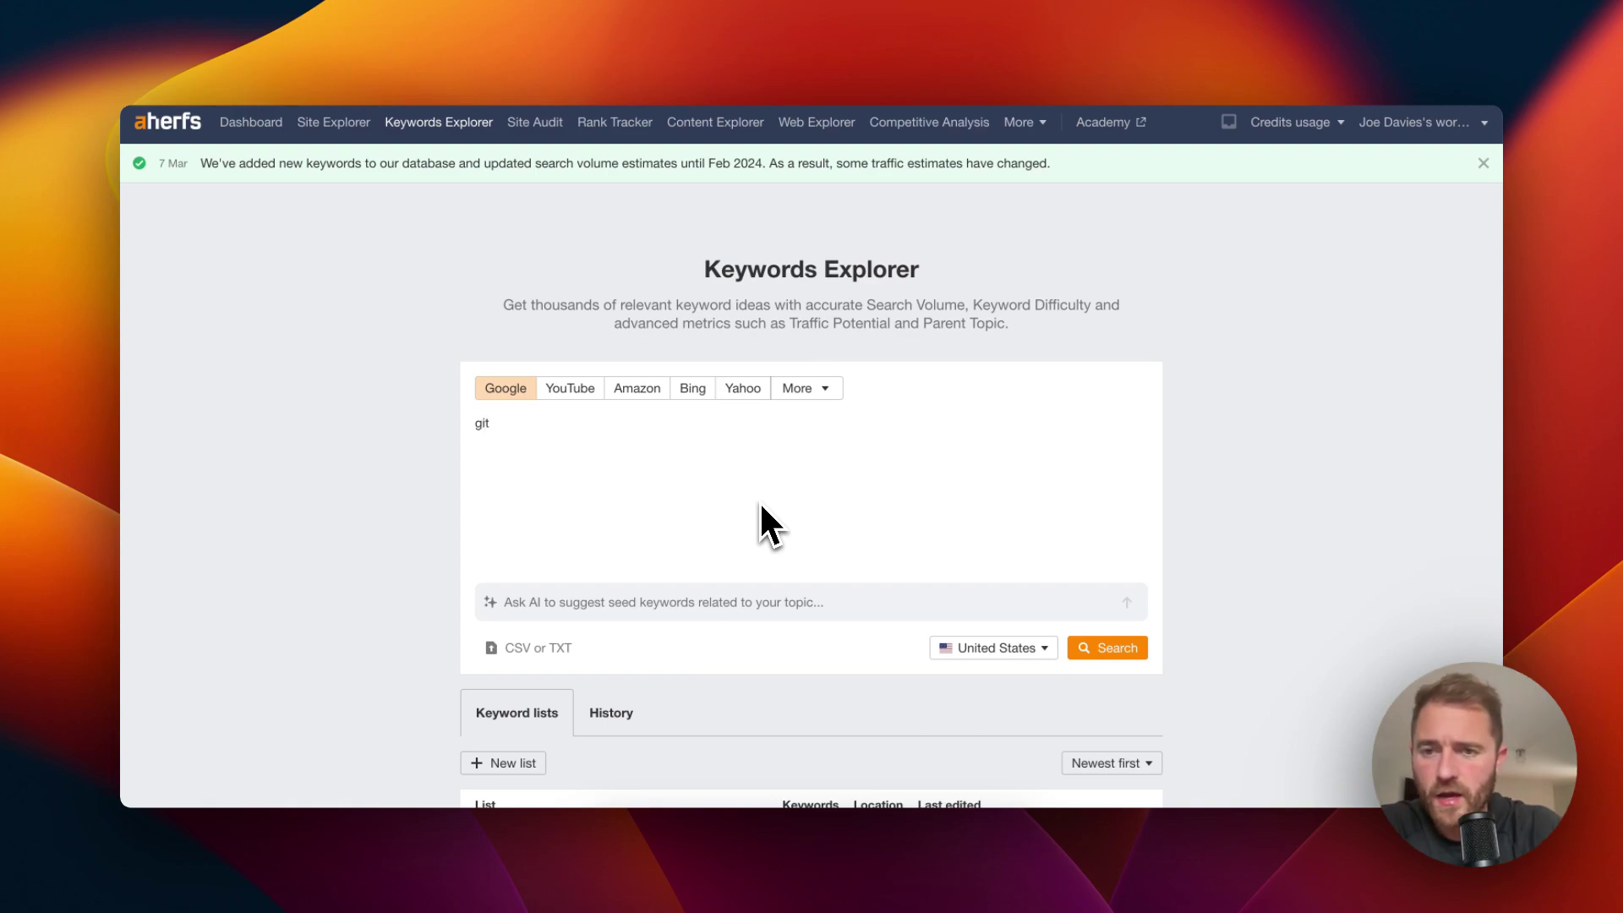
{"action": "key", "text": "BackSpace"}
{"action": "type", "text": "ft id"}
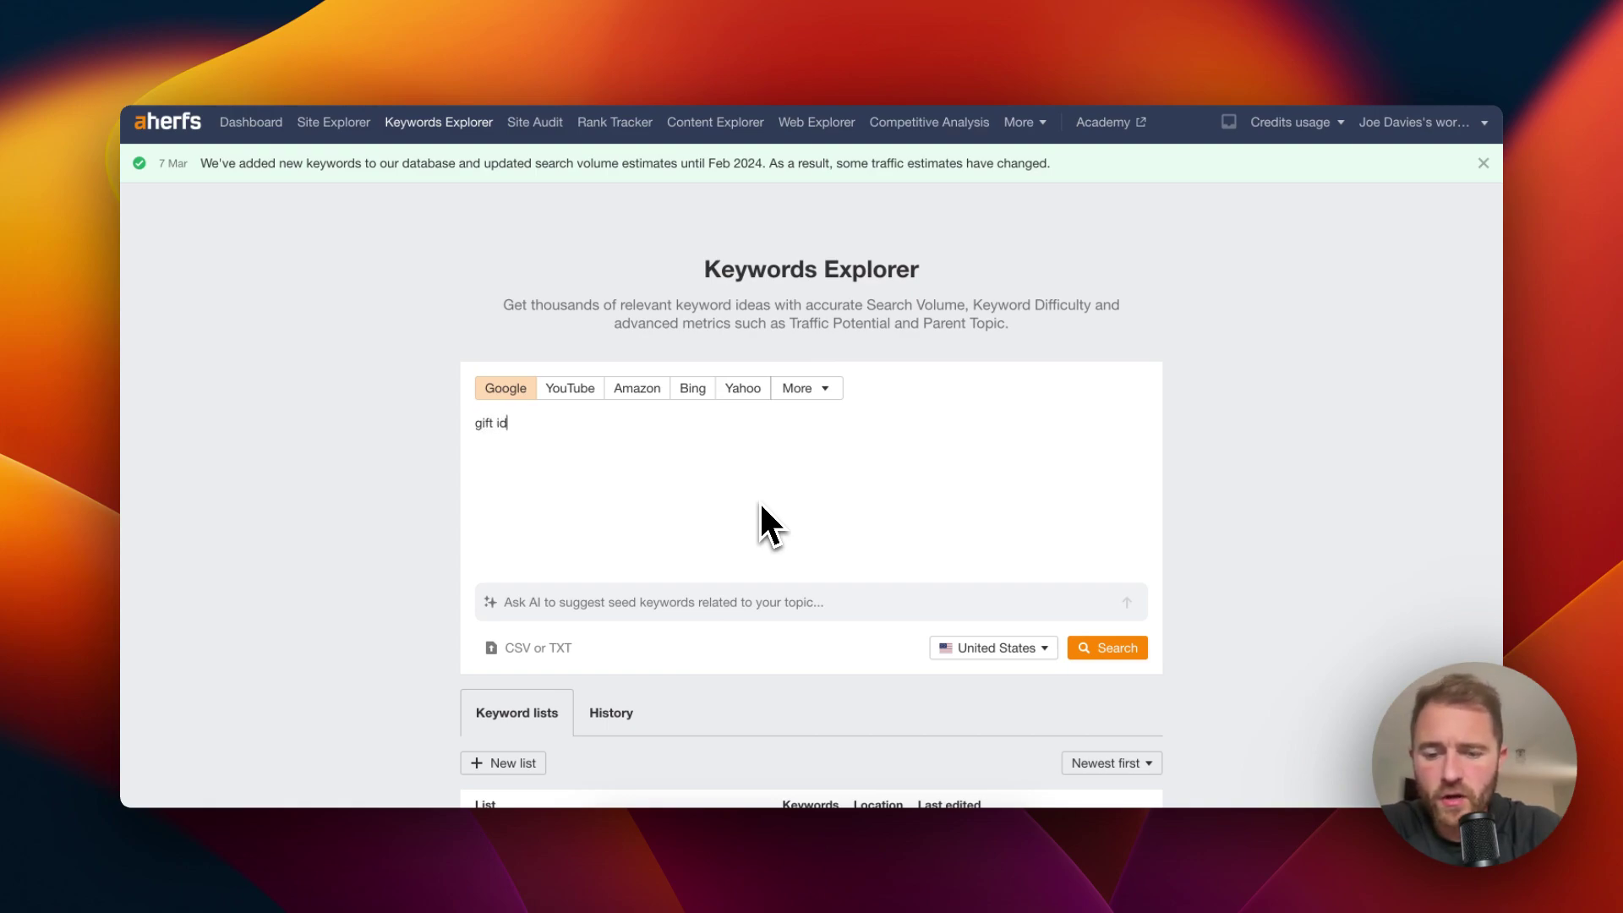
{"action": "type", "text": "eas for "}
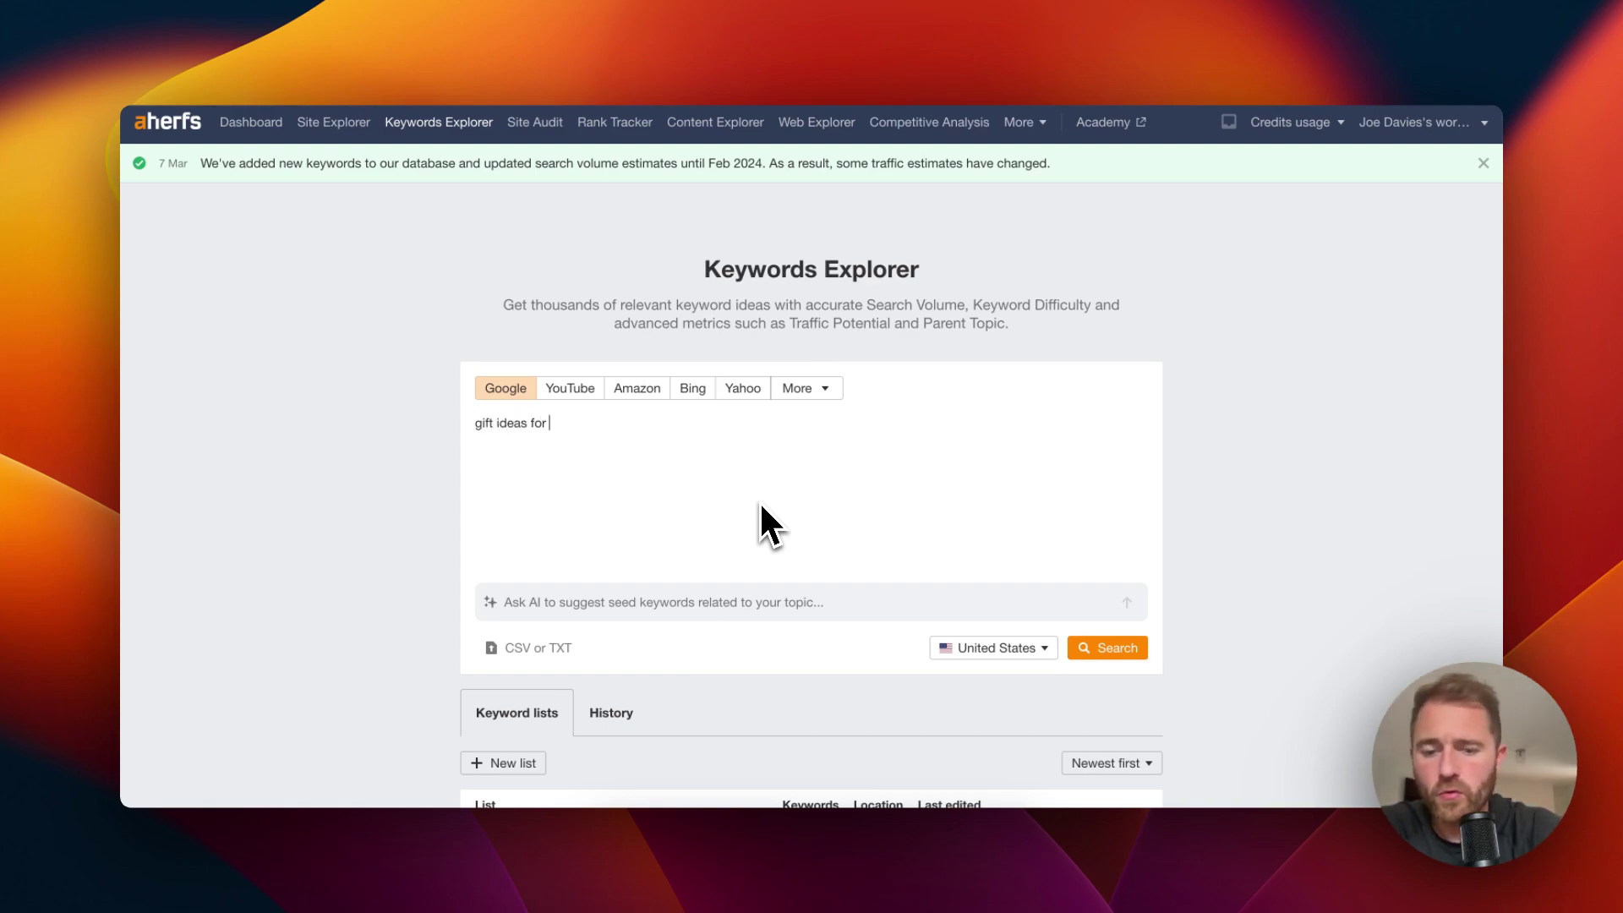
{"action": "type", "text": "grandad,gif"}
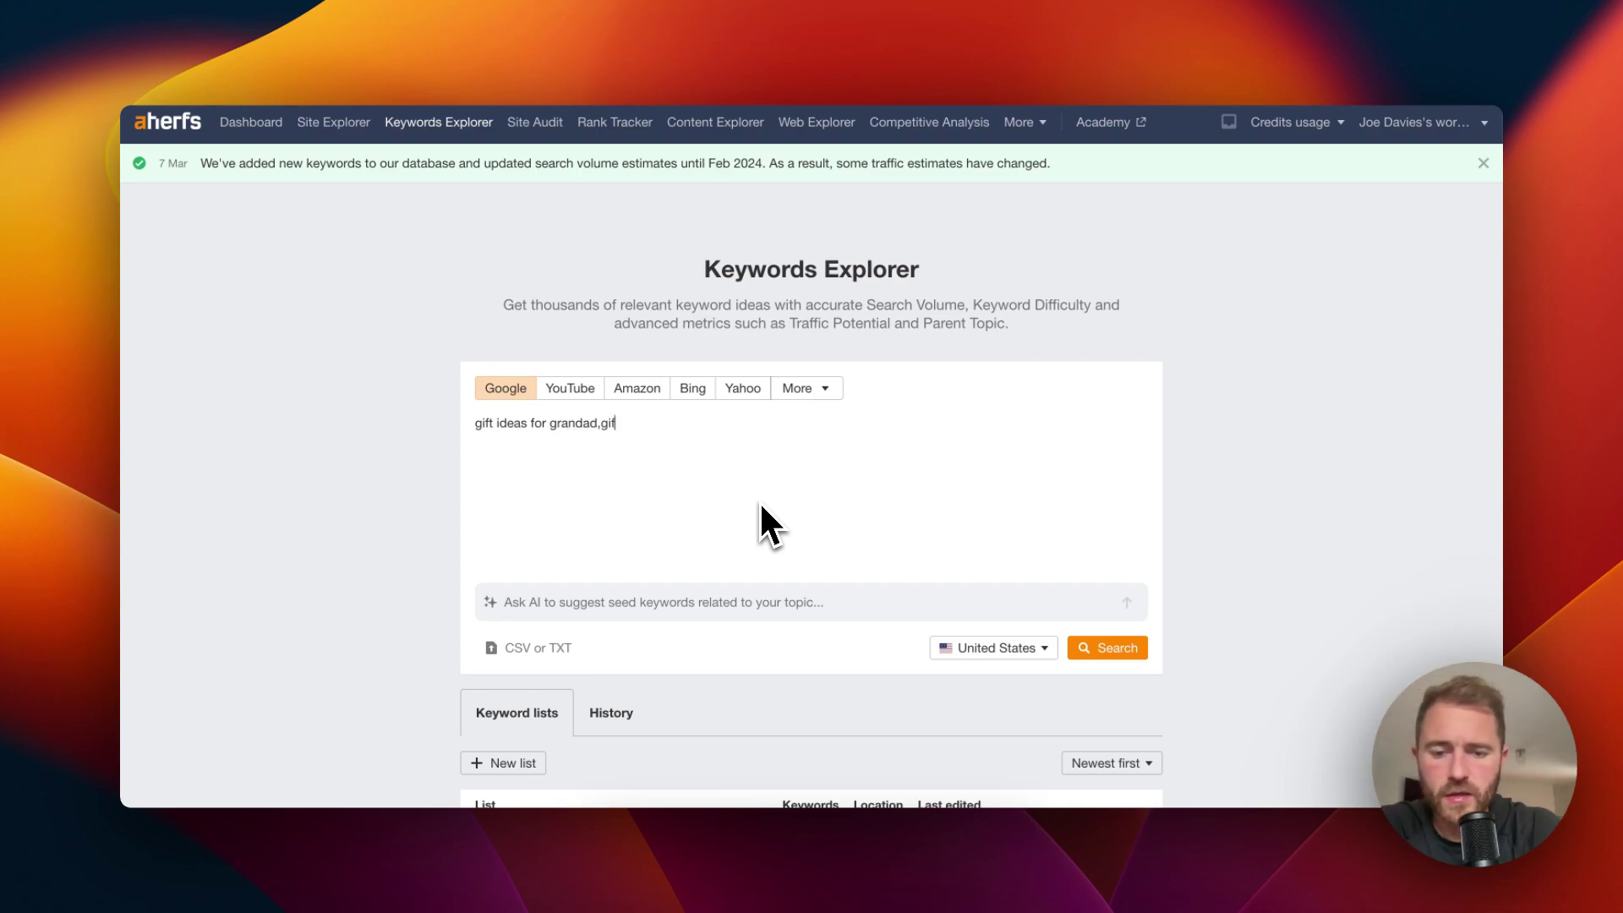
{"action": "type", "text": "t ideas for "}
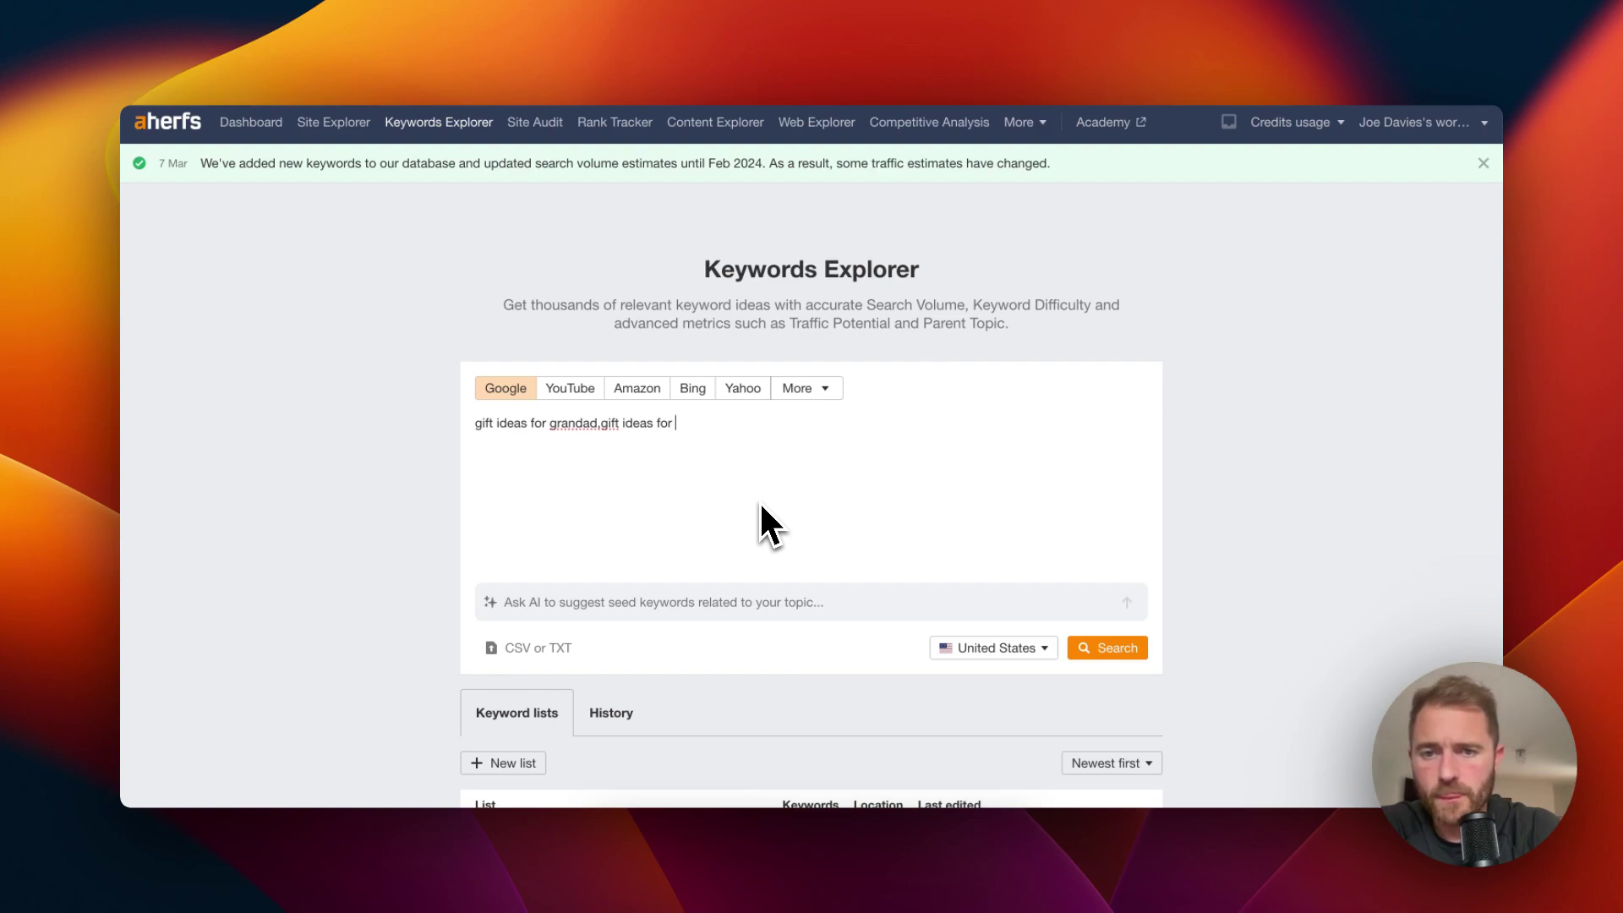
{"action": "type", "text": "nan,"}
{"action": "type", "text": "gift ideas f"}
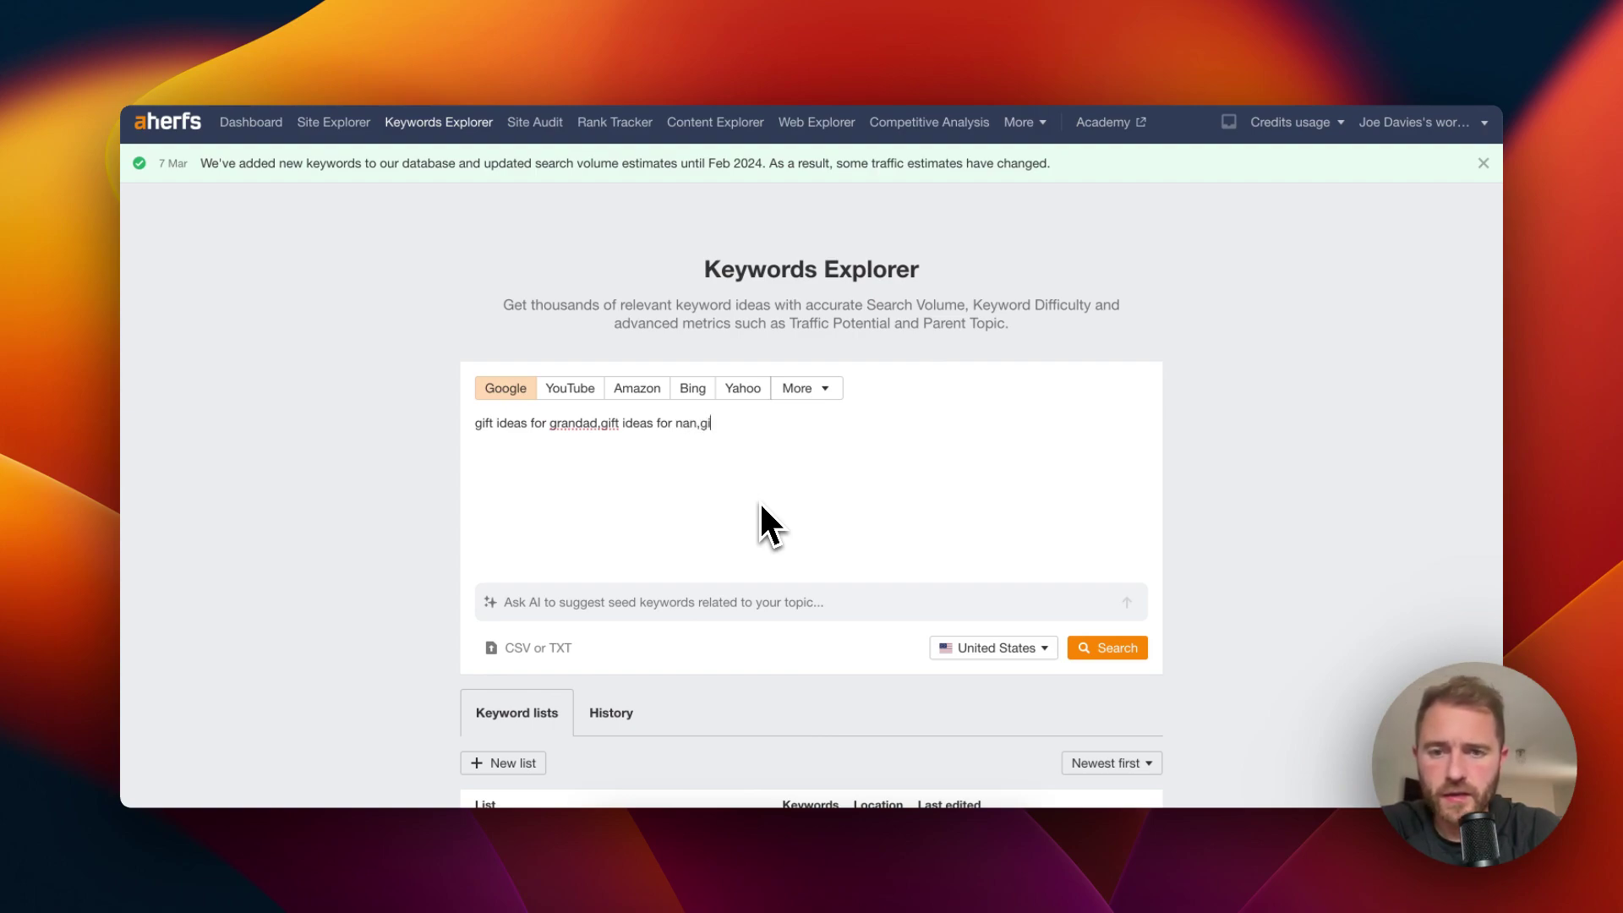
{"action": "type", "text": "or 8th"}
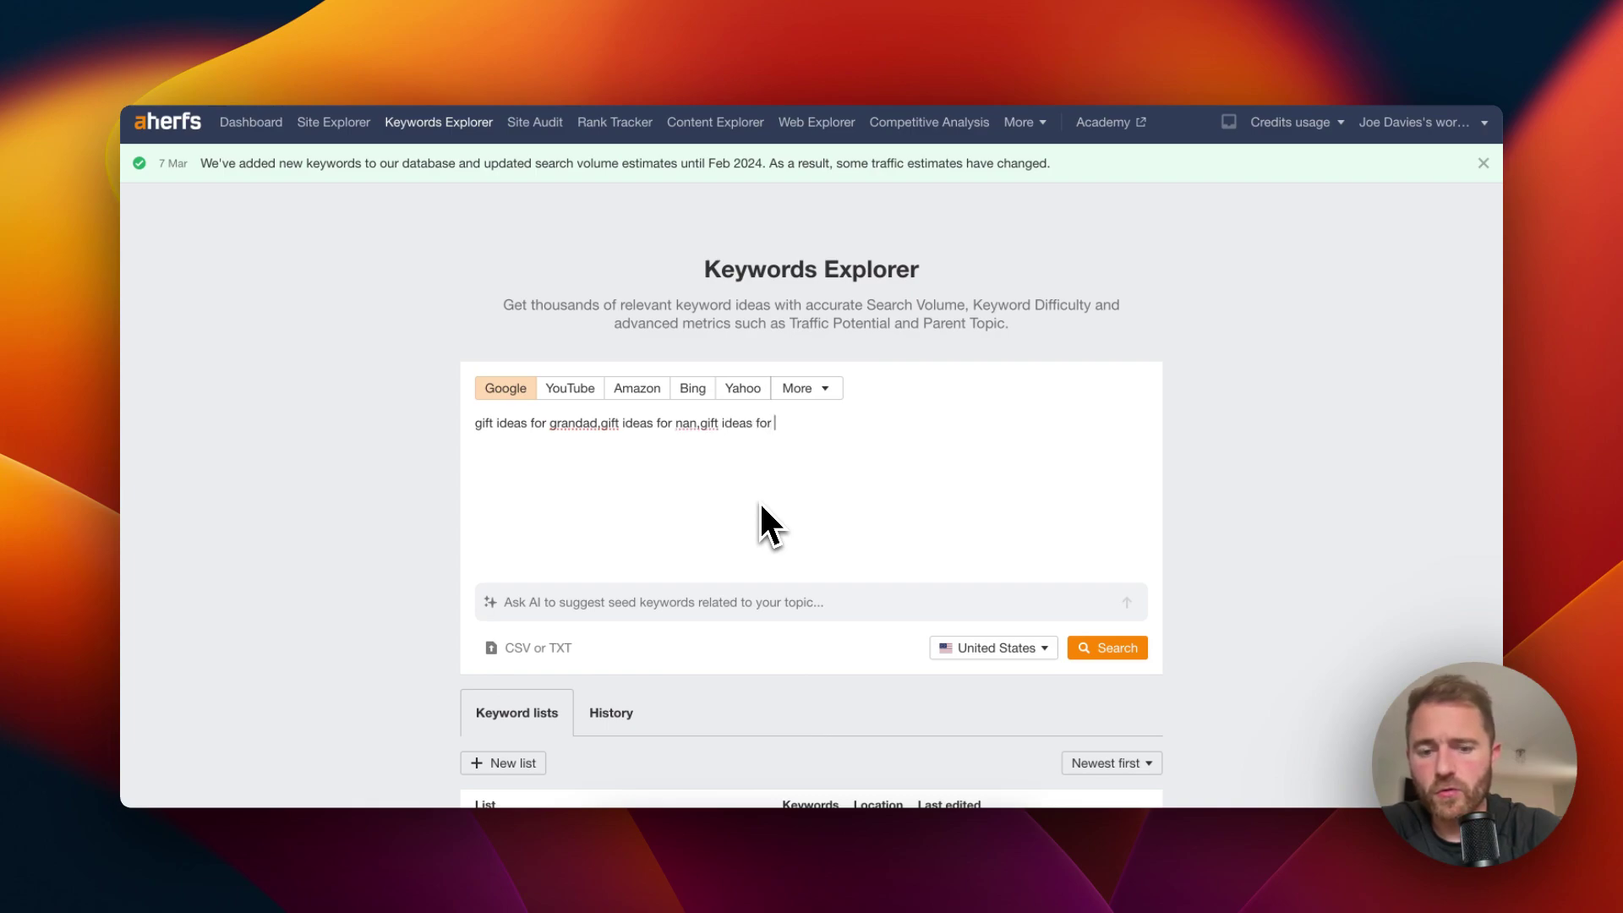
{"action": "type", "text": " birthday"}
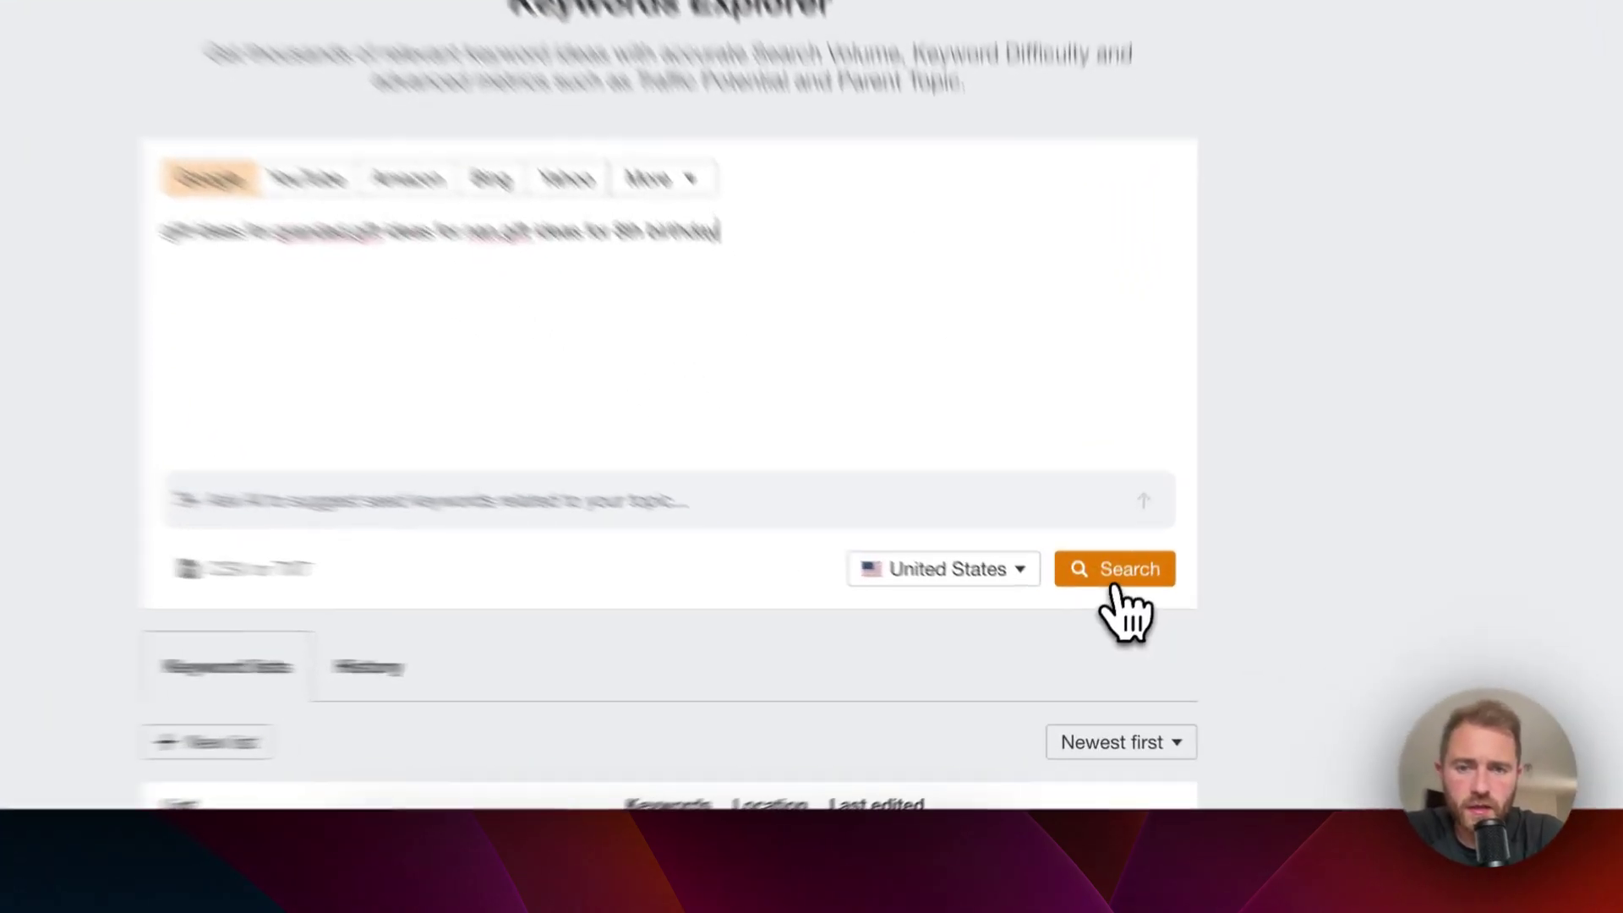
{"action": "left_click", "coordinate": [1104, 647]}
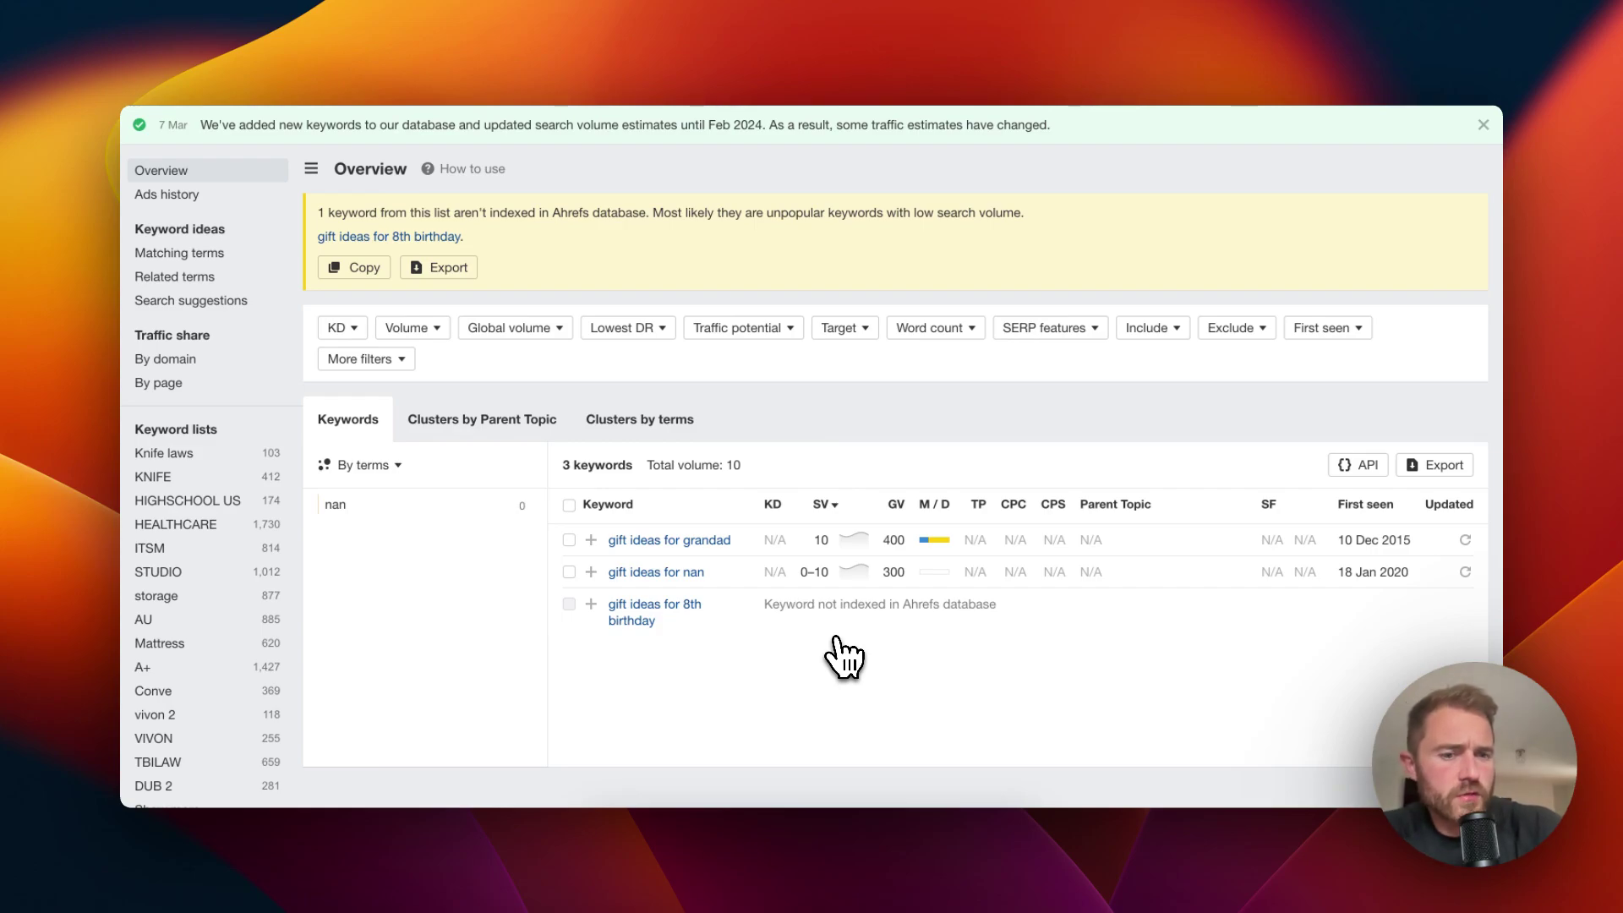
- Start a new note listing grandad and nan gift ideas, 'Ideas for birthday gifts' and 'Ideas for anniversary gift'
{"action": "left_click", "coordinate": [680, 839]}
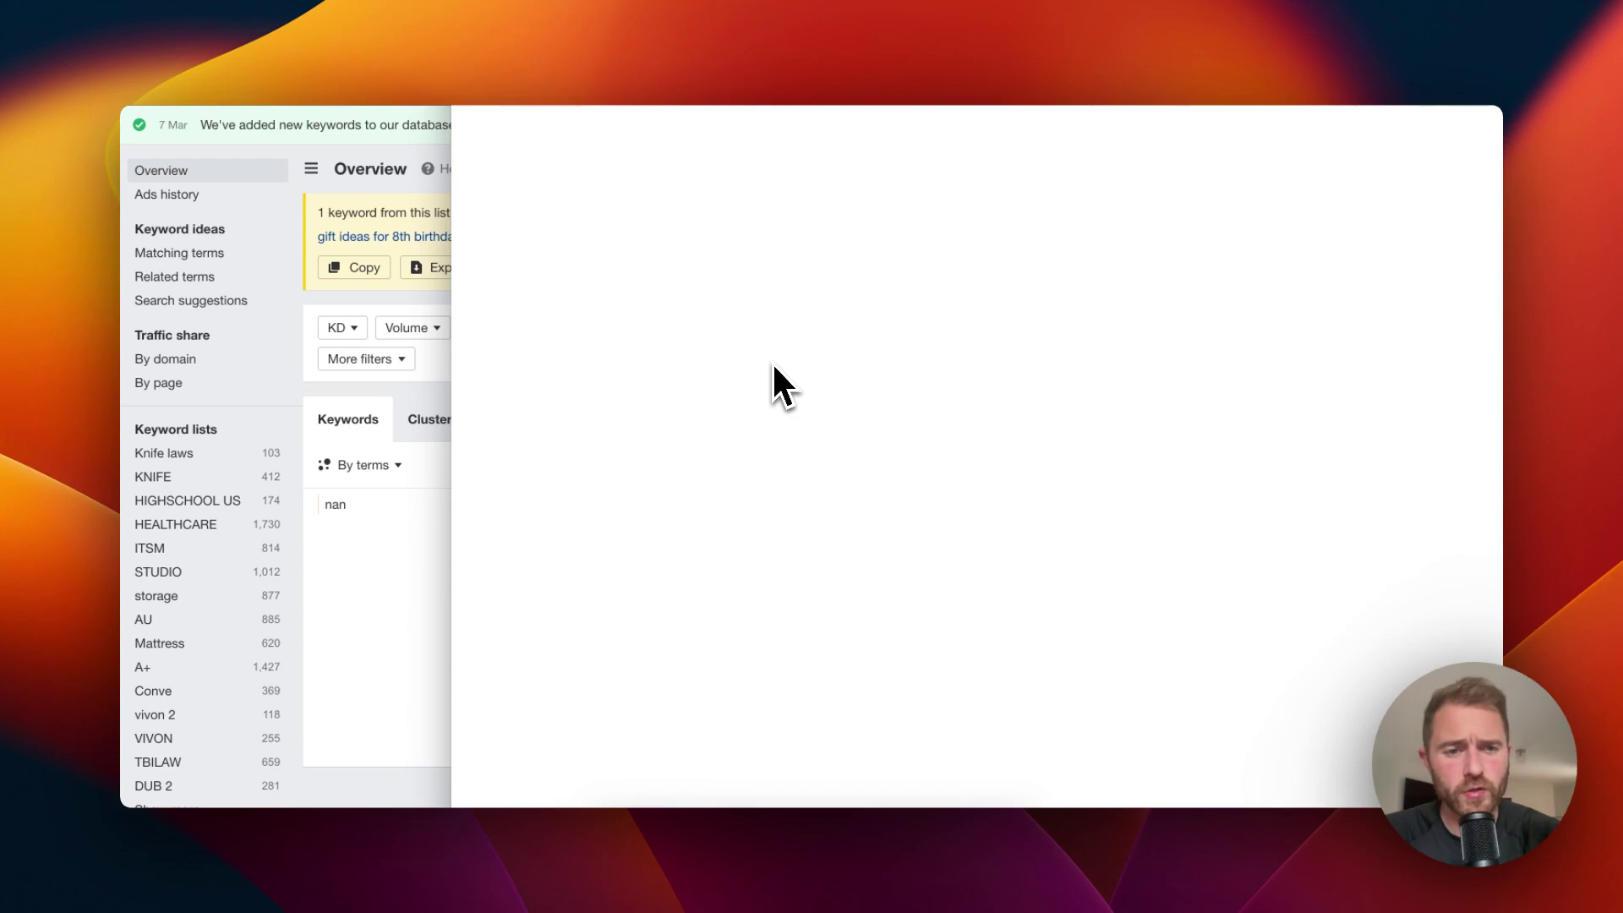
{"action": "type", "text": "gift "}
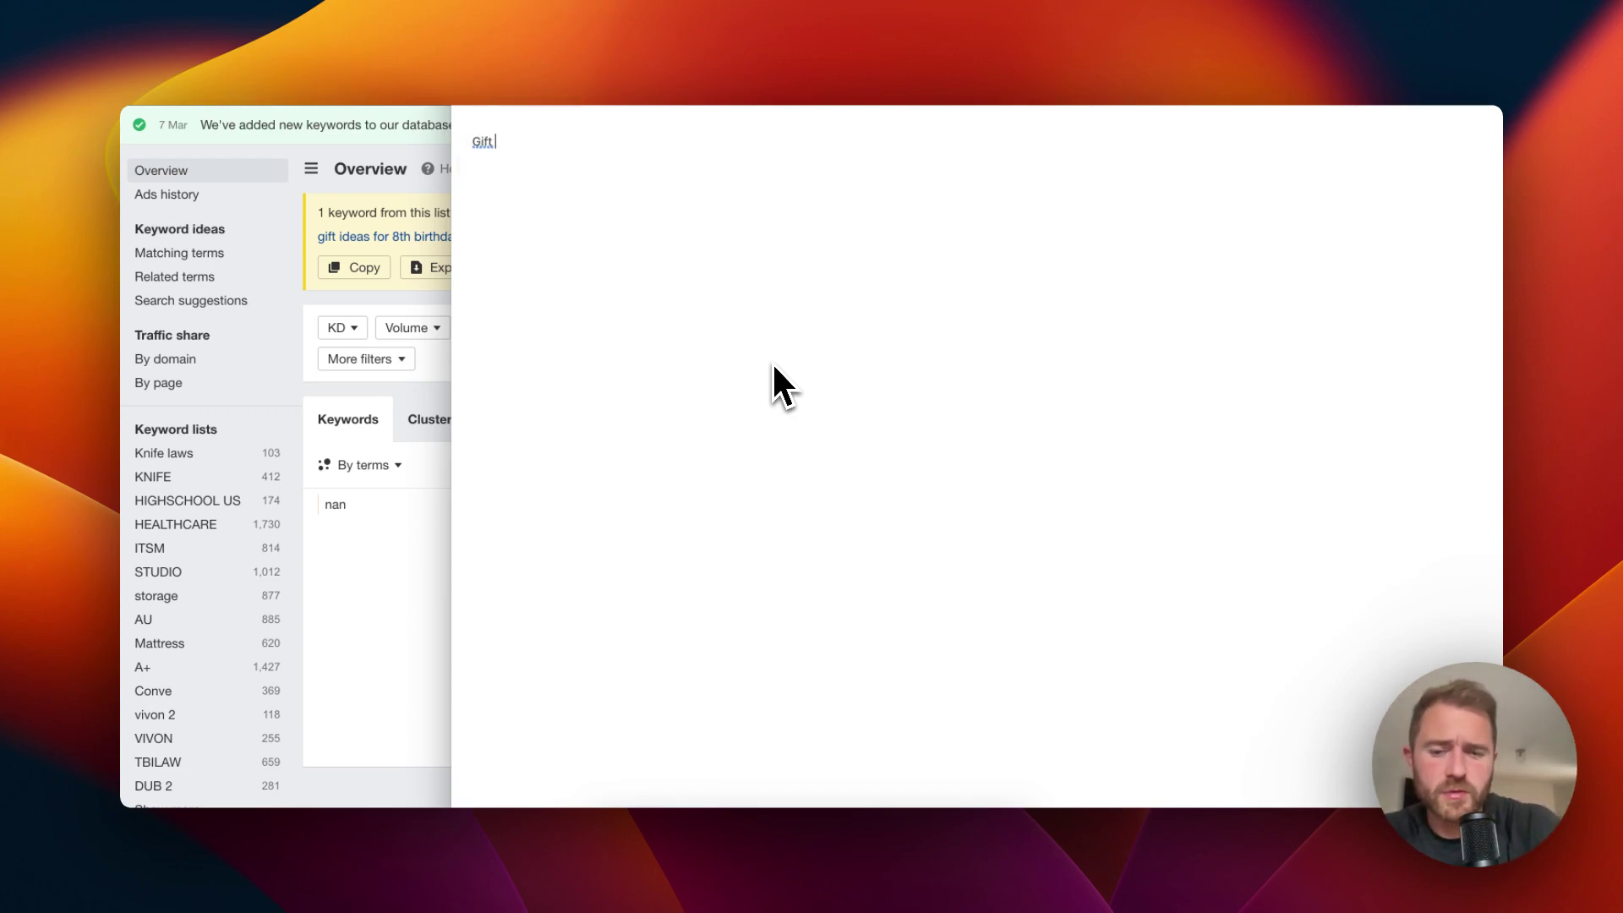
{"action": "type", "text": "ideas for gra"}
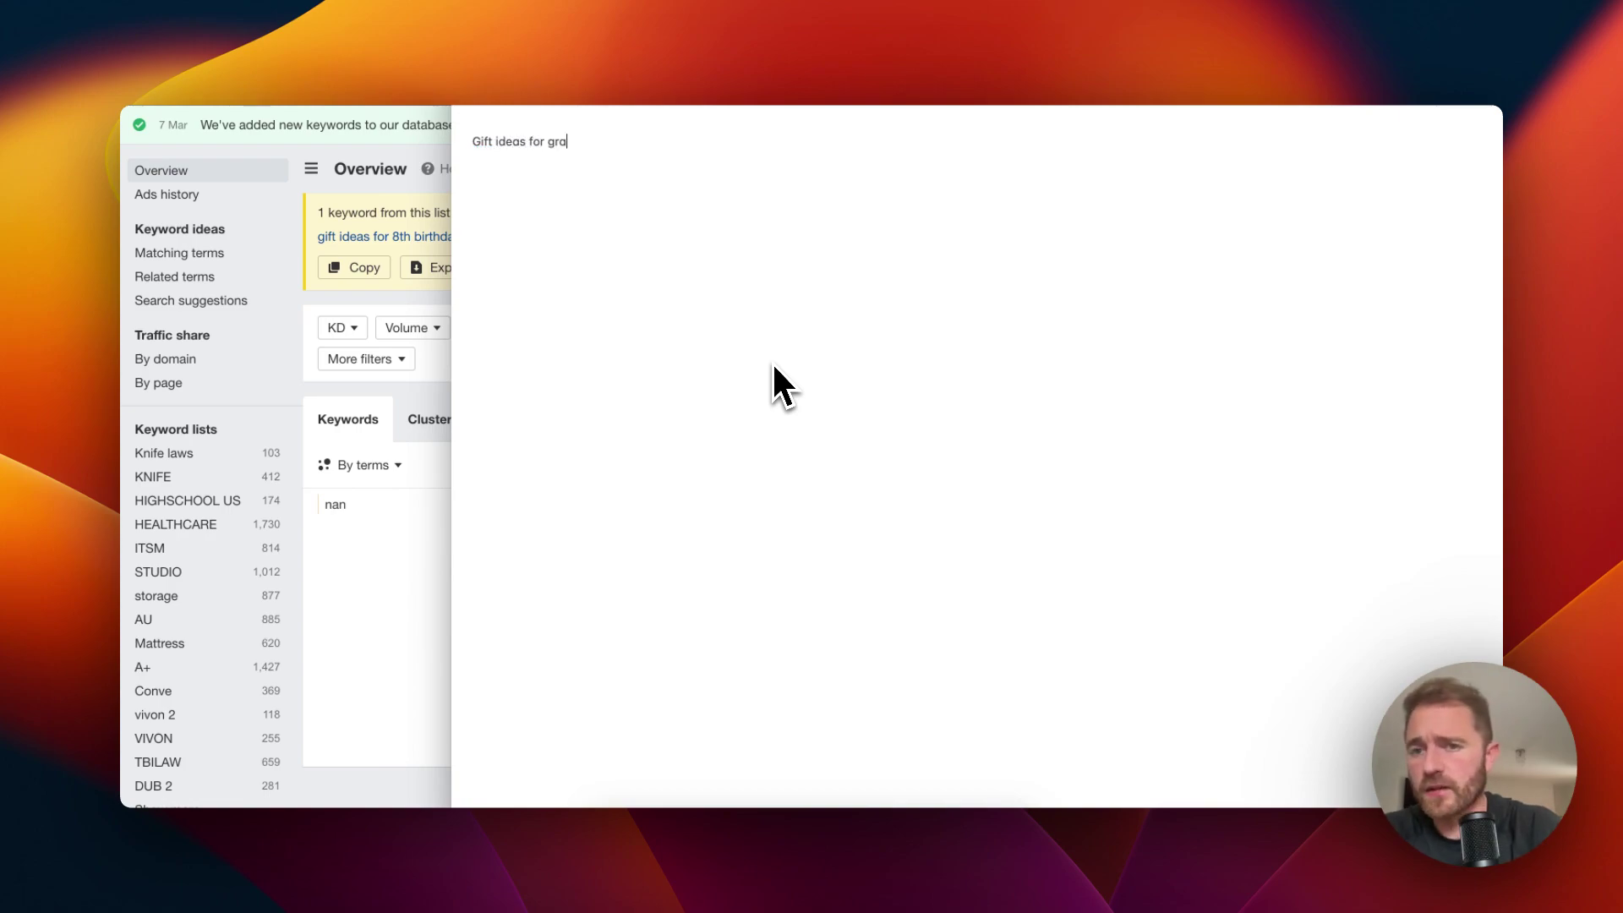
{"action": "type", "text": "ndad,"}
{"action": "type", "text": "gift ideas for "}
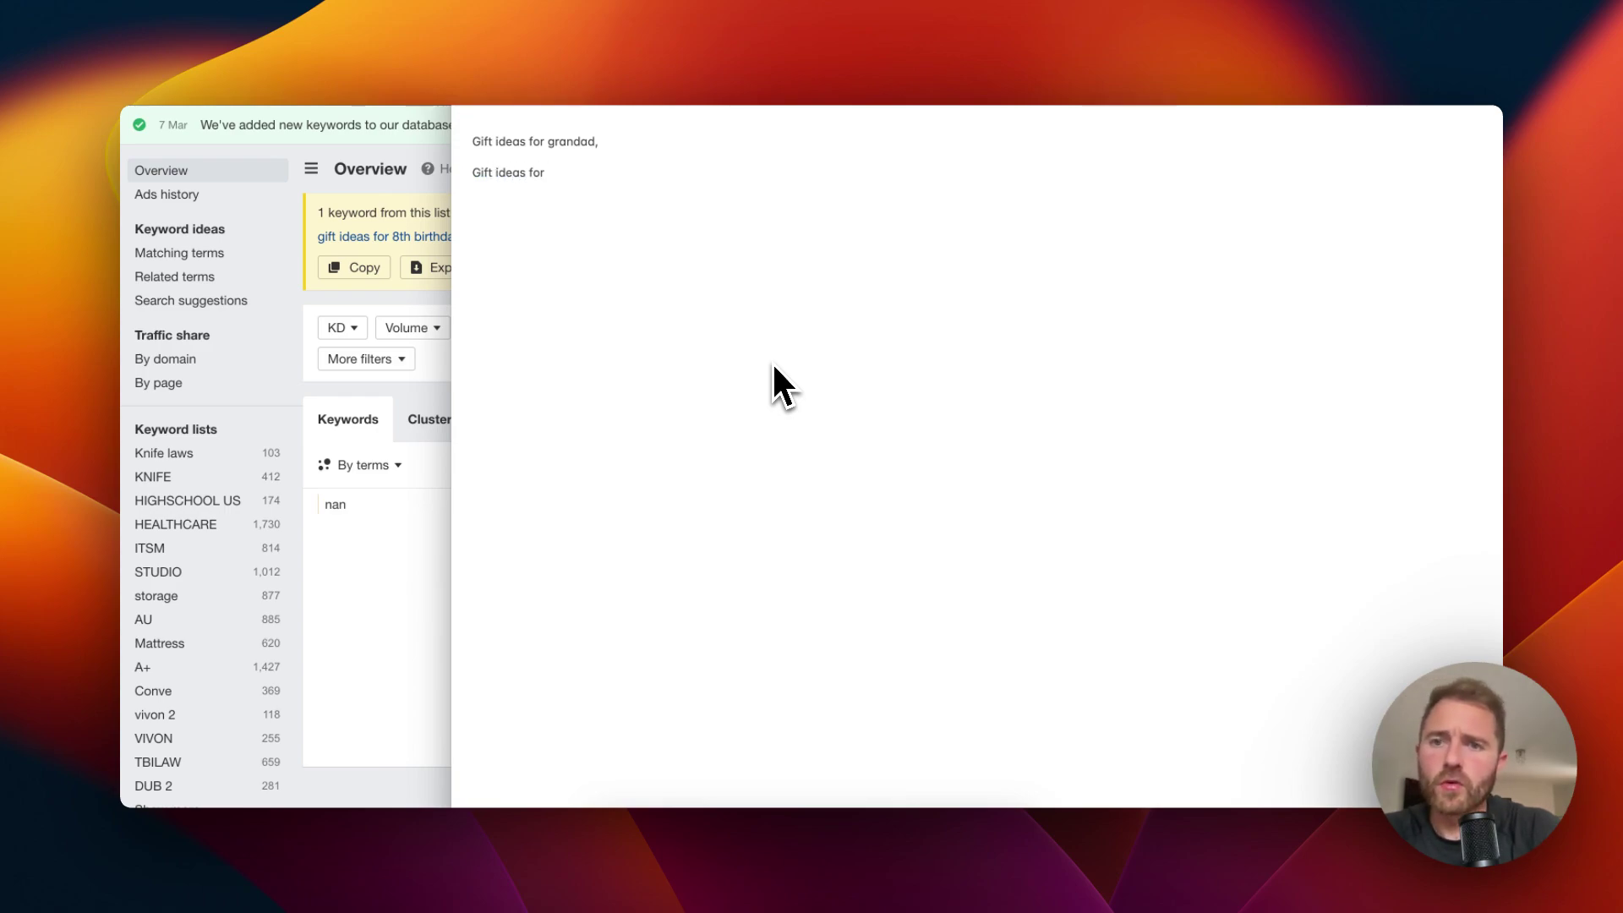
{"action": "type", "text": "nan"}
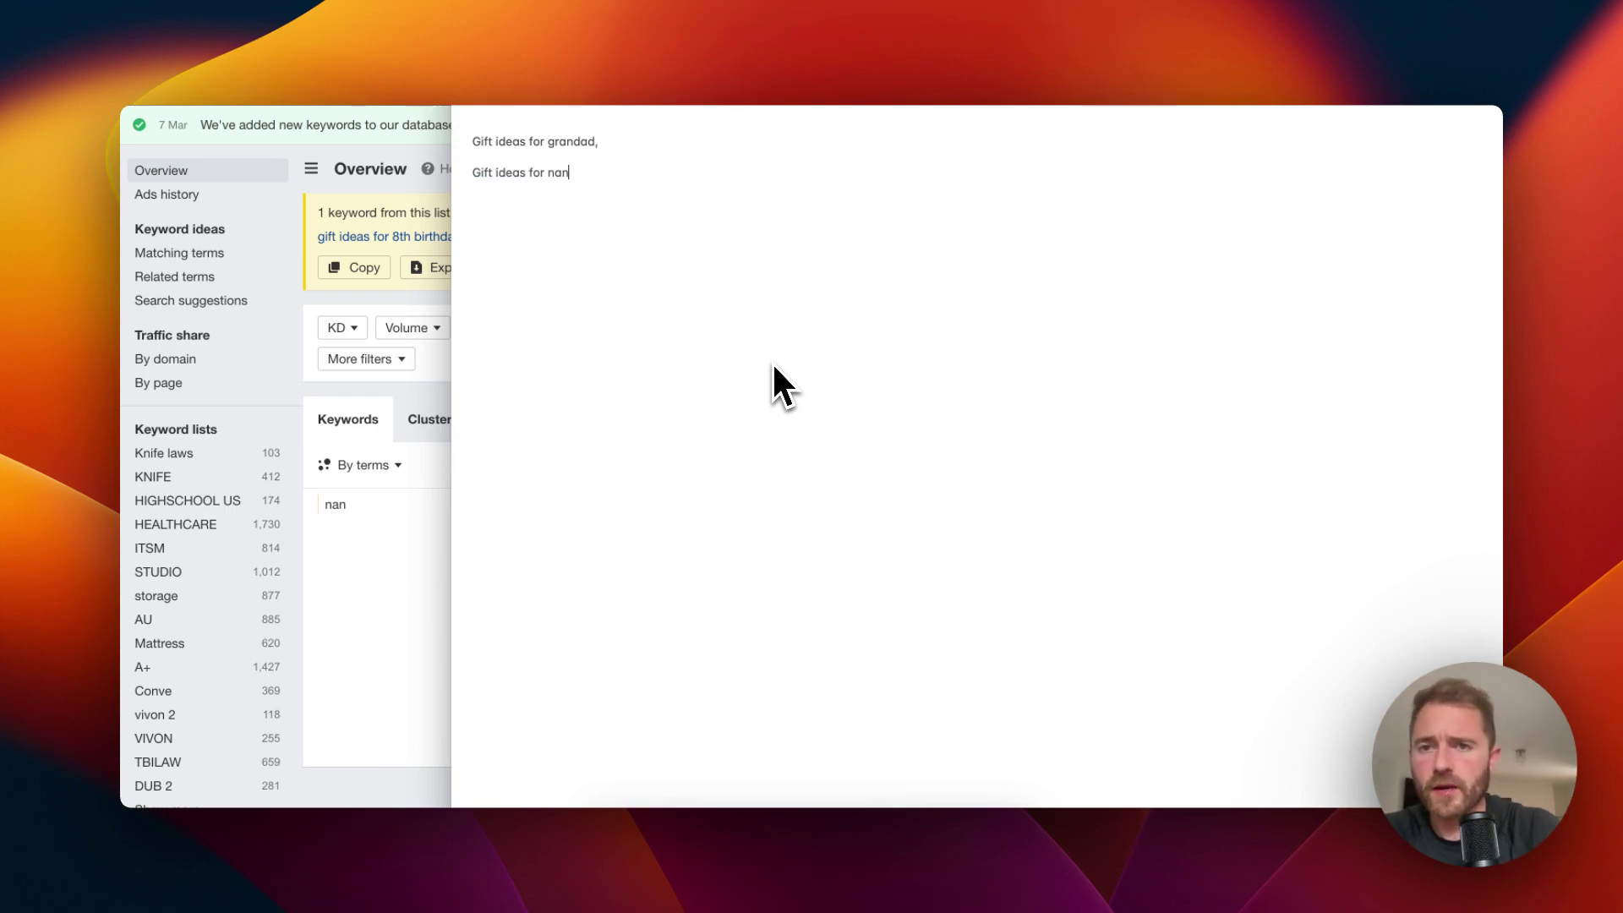
{"action": "key", "text": "Return"}
{"action": "type", "text": "Ideas for "}
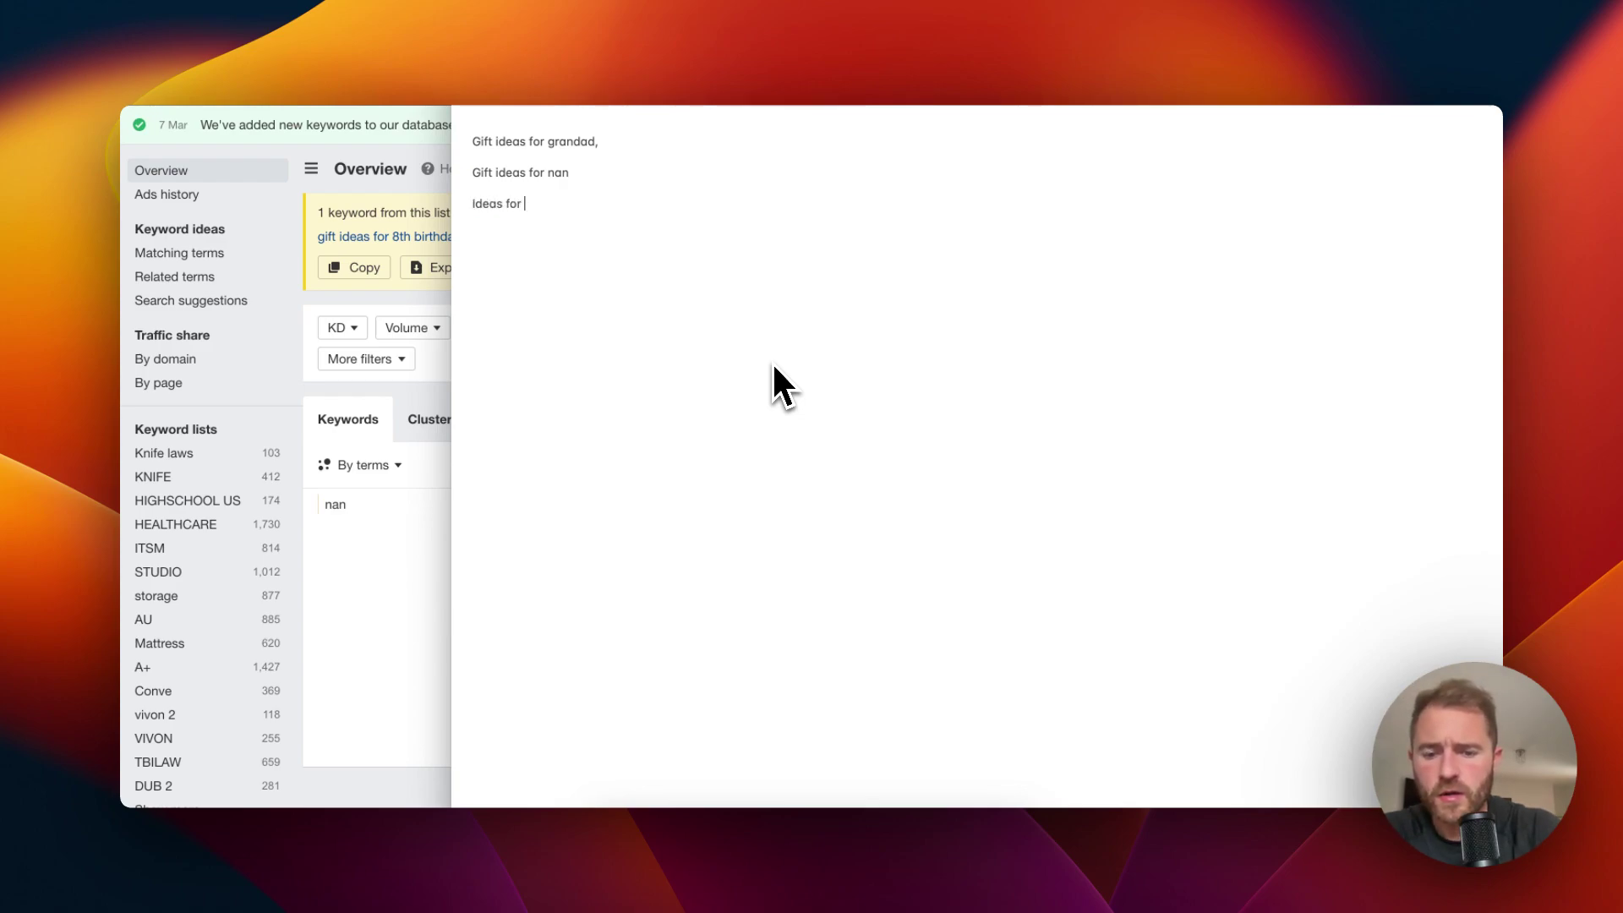
{"action": "type", "text": "birthday"}
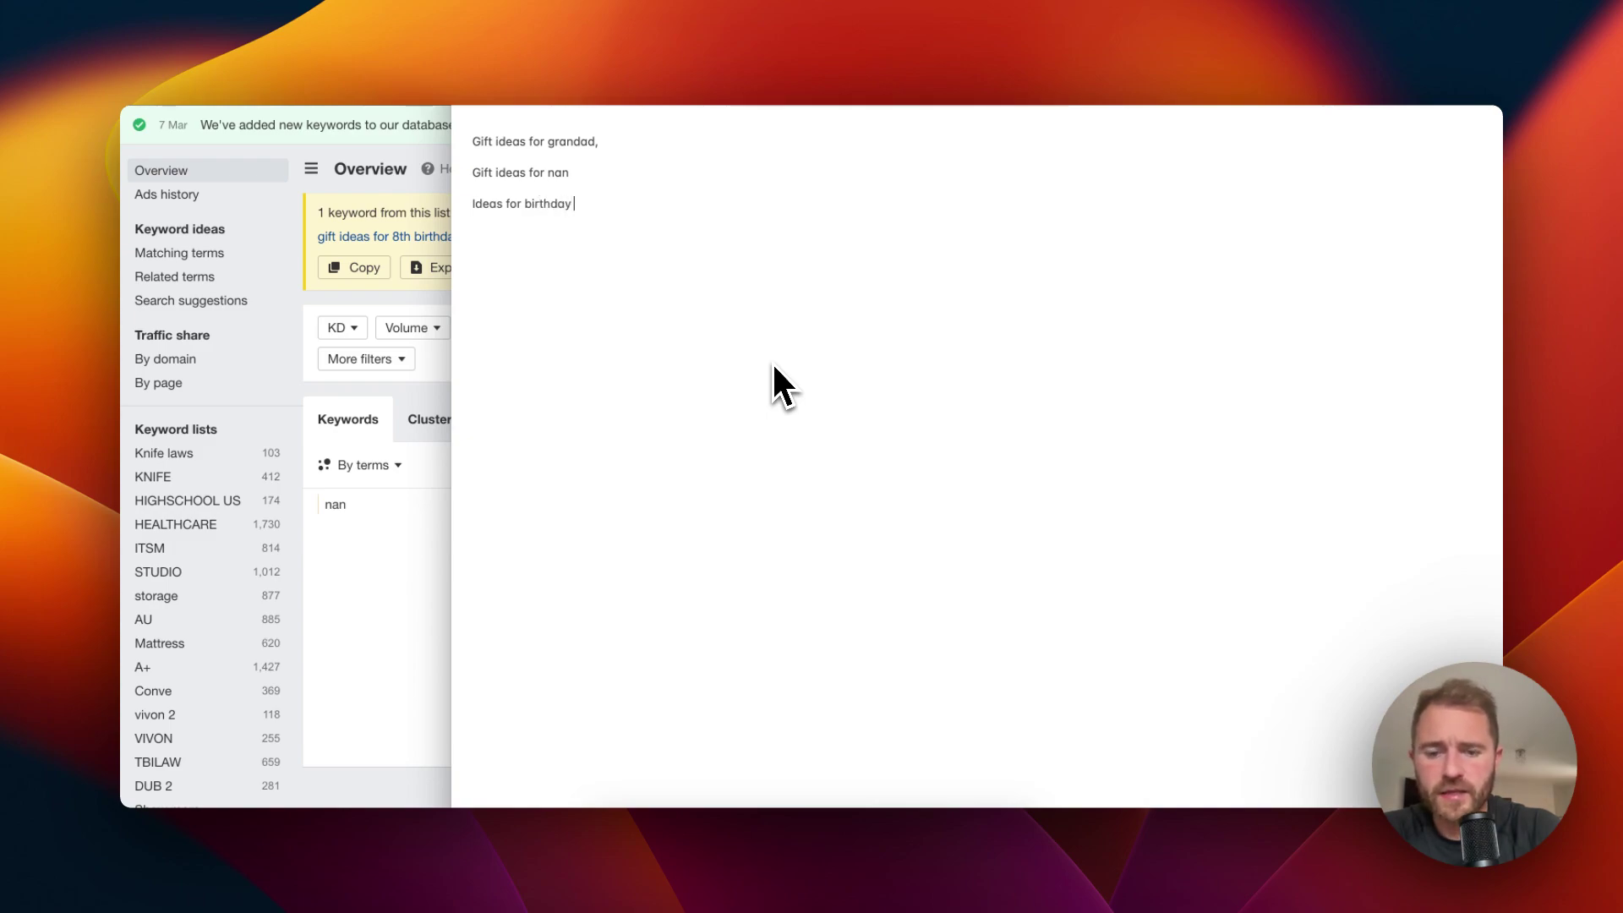
{"action": "type", "text": " gifts"}
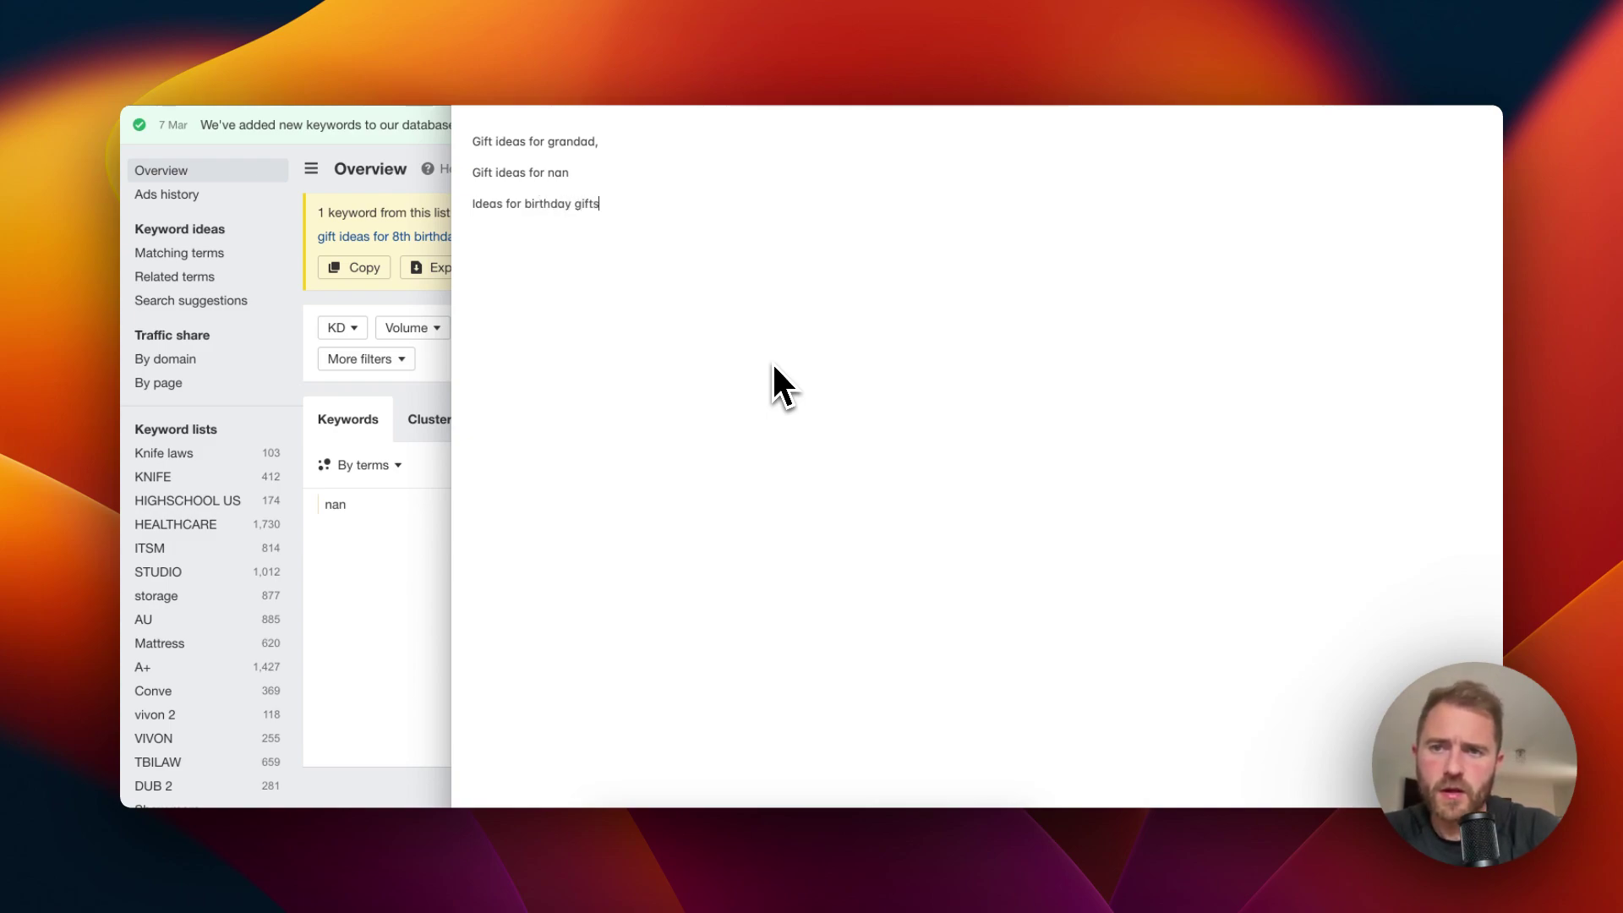
{"action": "key", "text": "Return"}
{"action": "type", "text": "Ideas for a"}
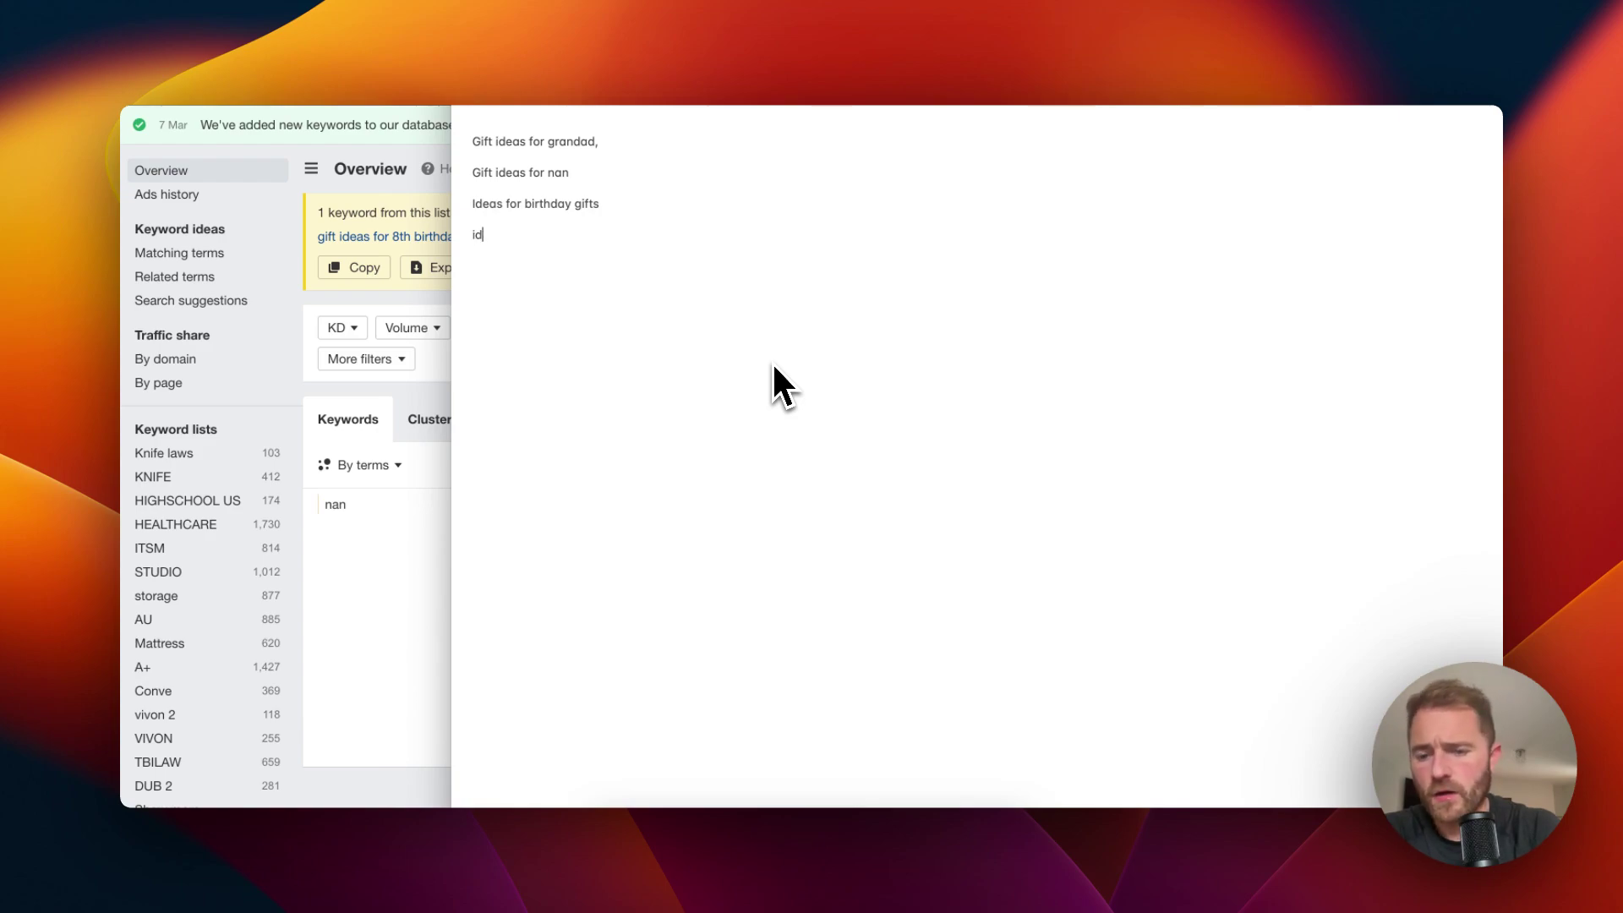
{"action": "type", "text": "nniversary"}
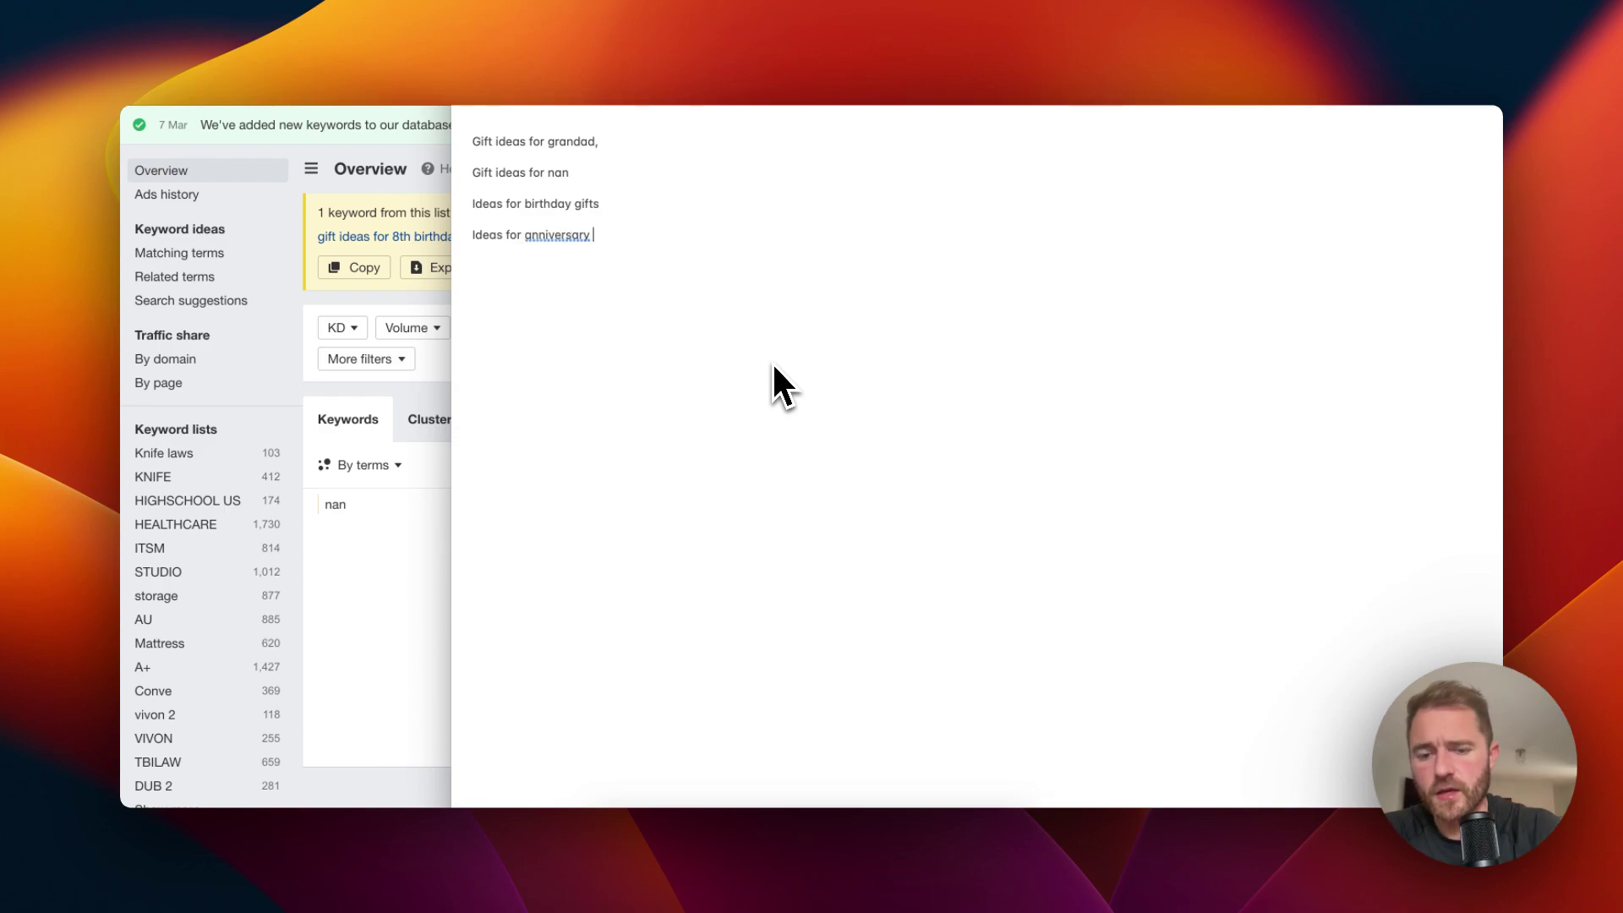
{"action": "type", "text": " gifts"}
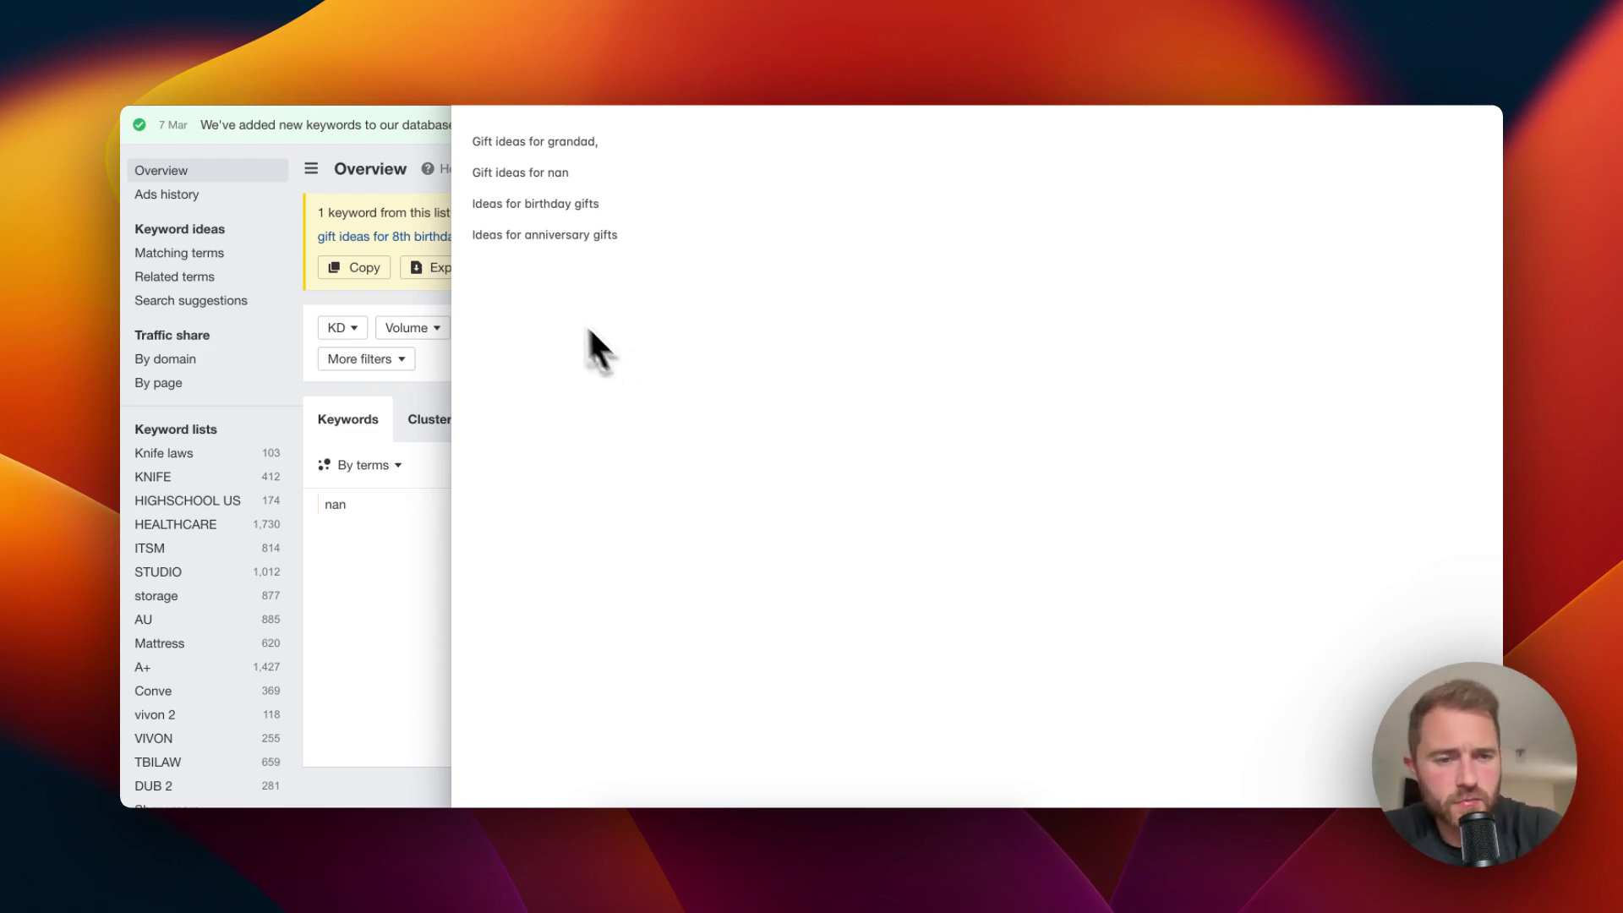
- Add a new line 'Gift ideas for *' beneath the topic list
{"action": "left_click_drag", "start_coordinate": [548, 142], "coordinate": [491, 141]}
{"action": "left_click", "coordinate": [537, 153]}
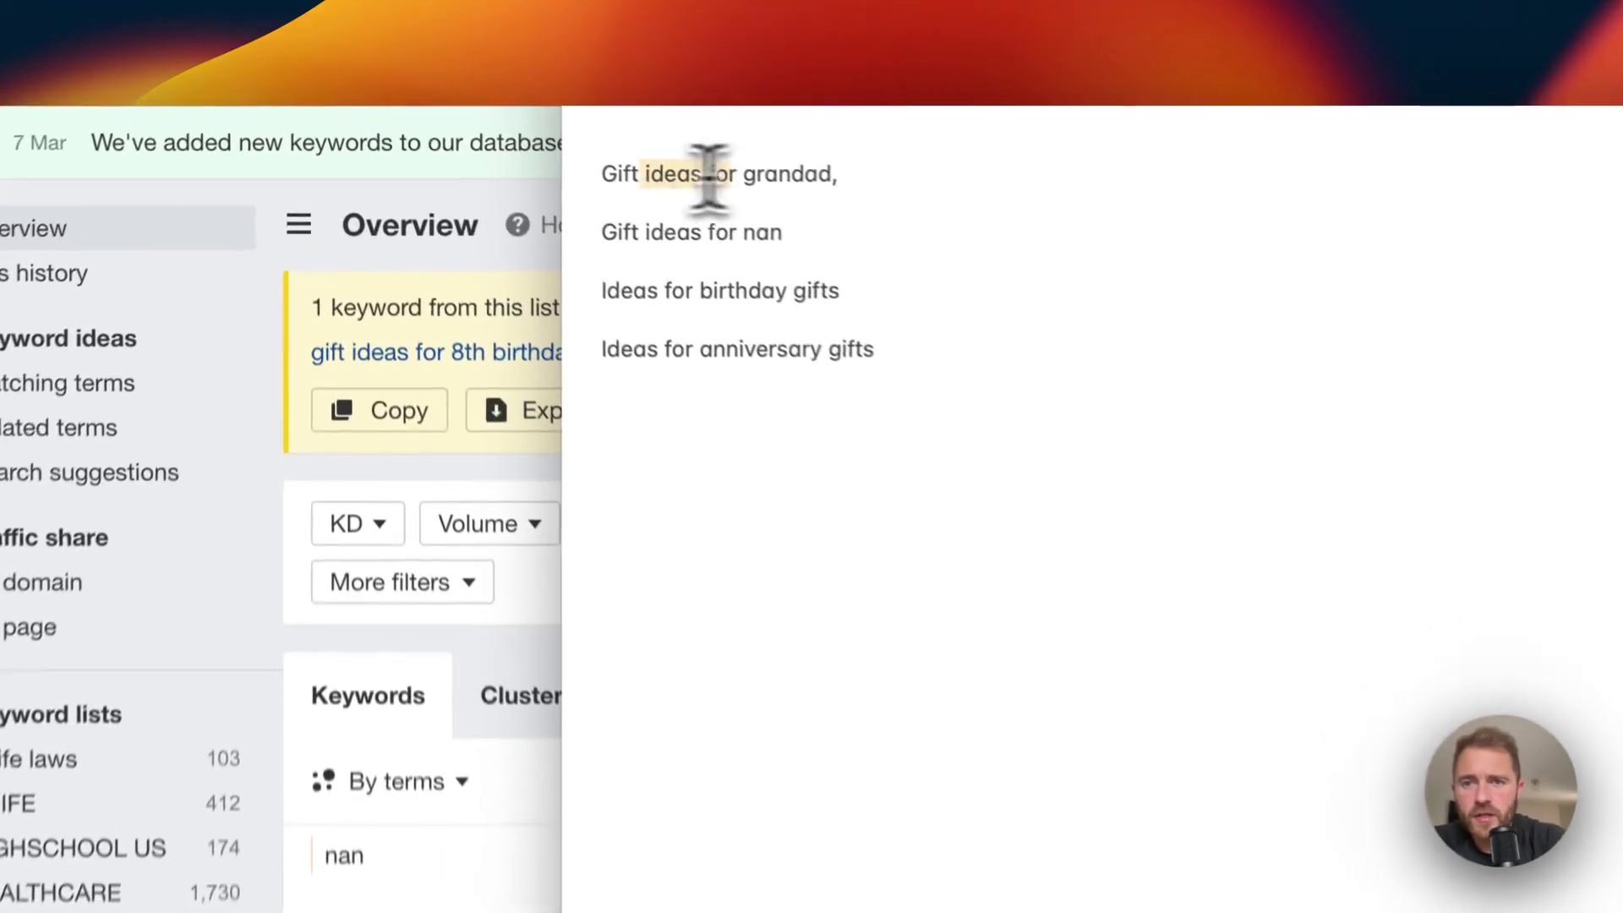
{"action": "left_click_drag", "start_coordinate": [763, 180], "coordinate": [617, 177]}
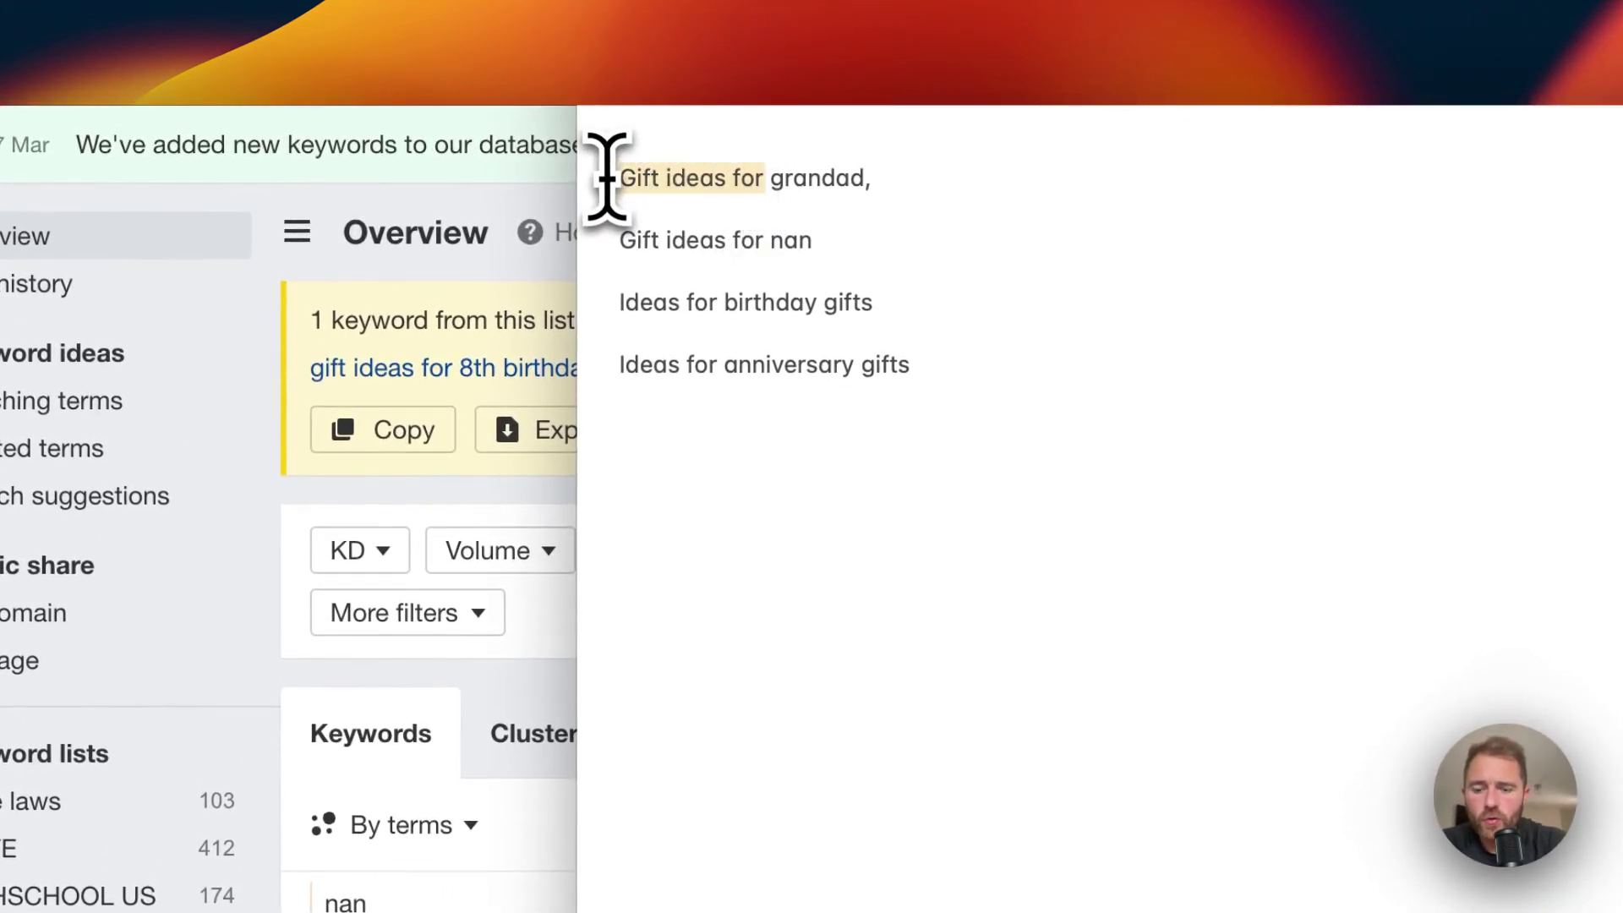
{"action": "left_click", "coordinate": [997, 389]}
{"action": "key", "text": "Return"}
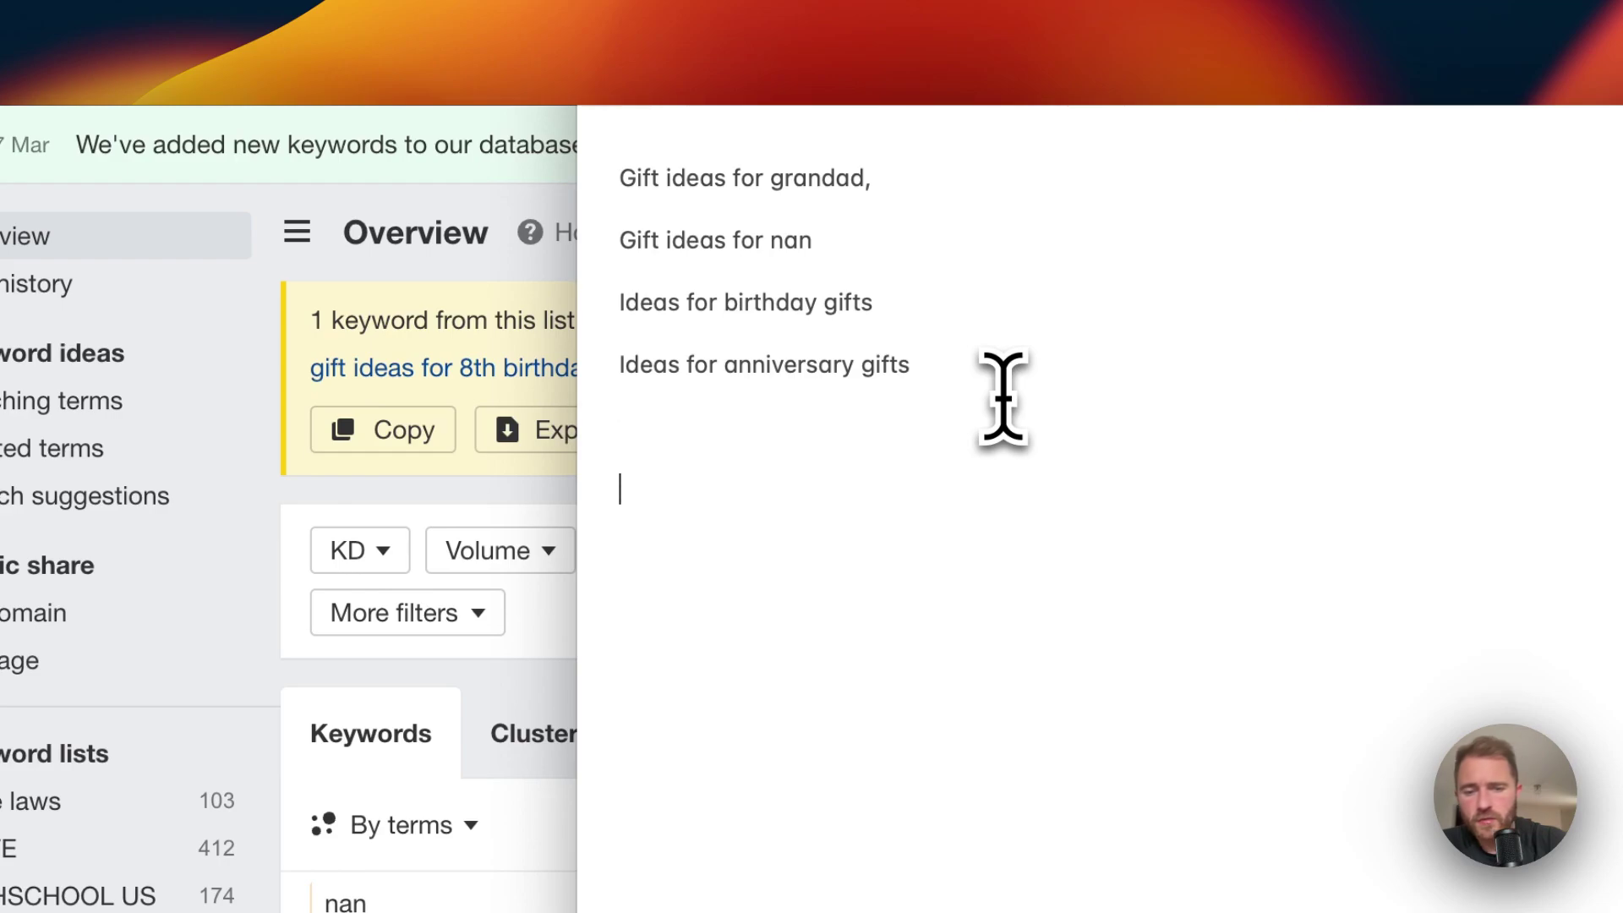
{"action": "type", "text": "Gift ideas for"}
{"action": "type", "text": "'"}
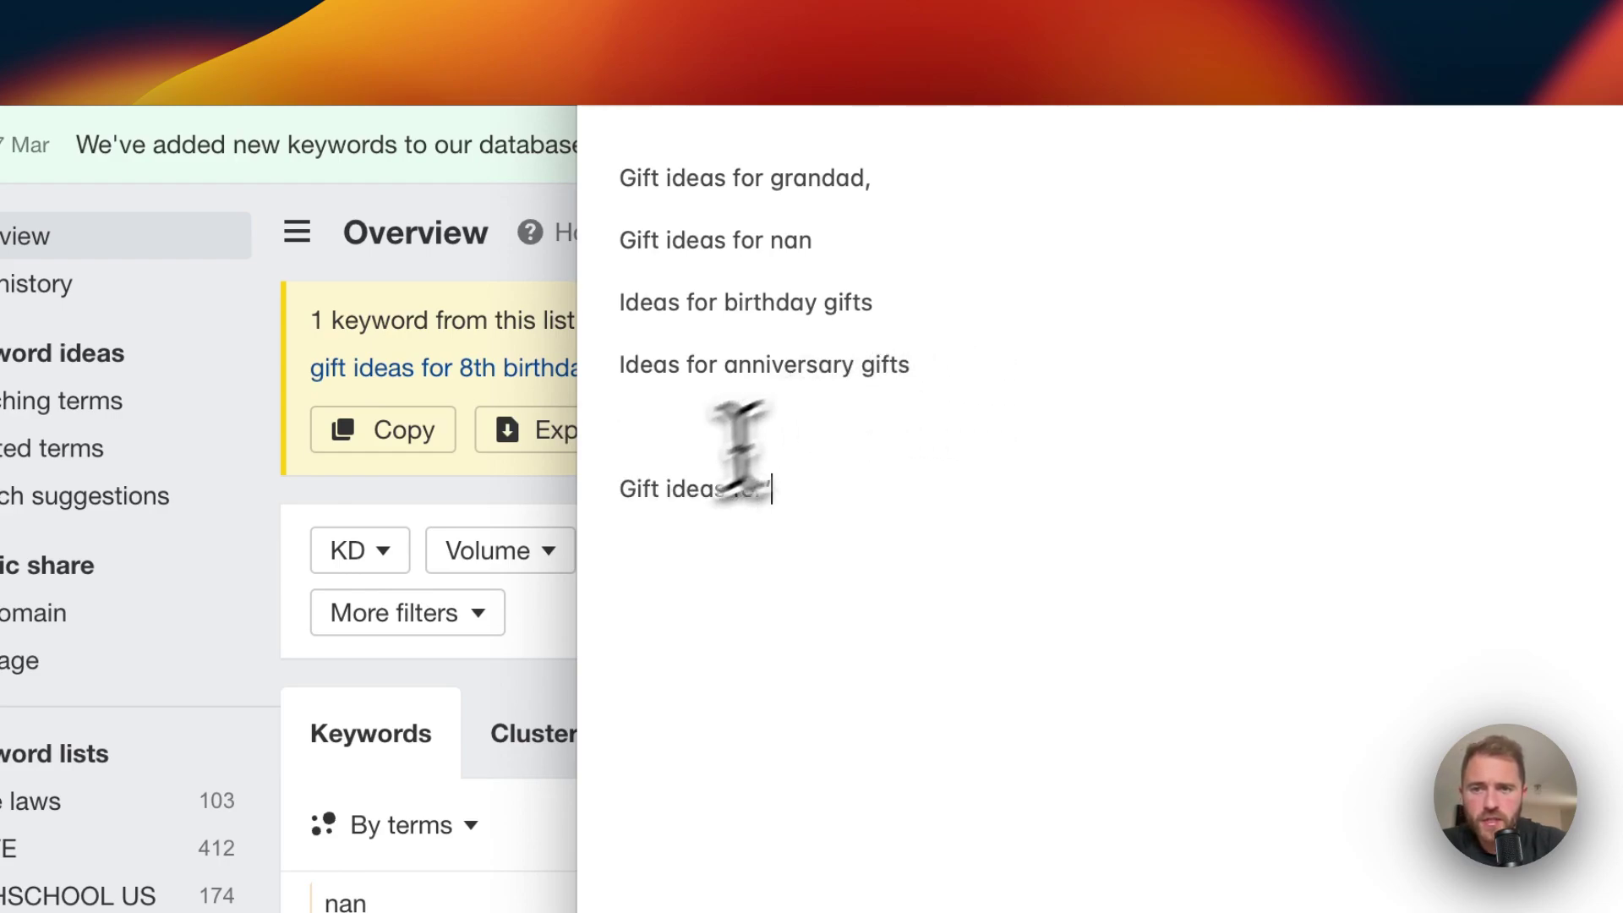
{"action": "left_click", "coordinate": [612, 505]}
{"action": "type", "text": "'"}
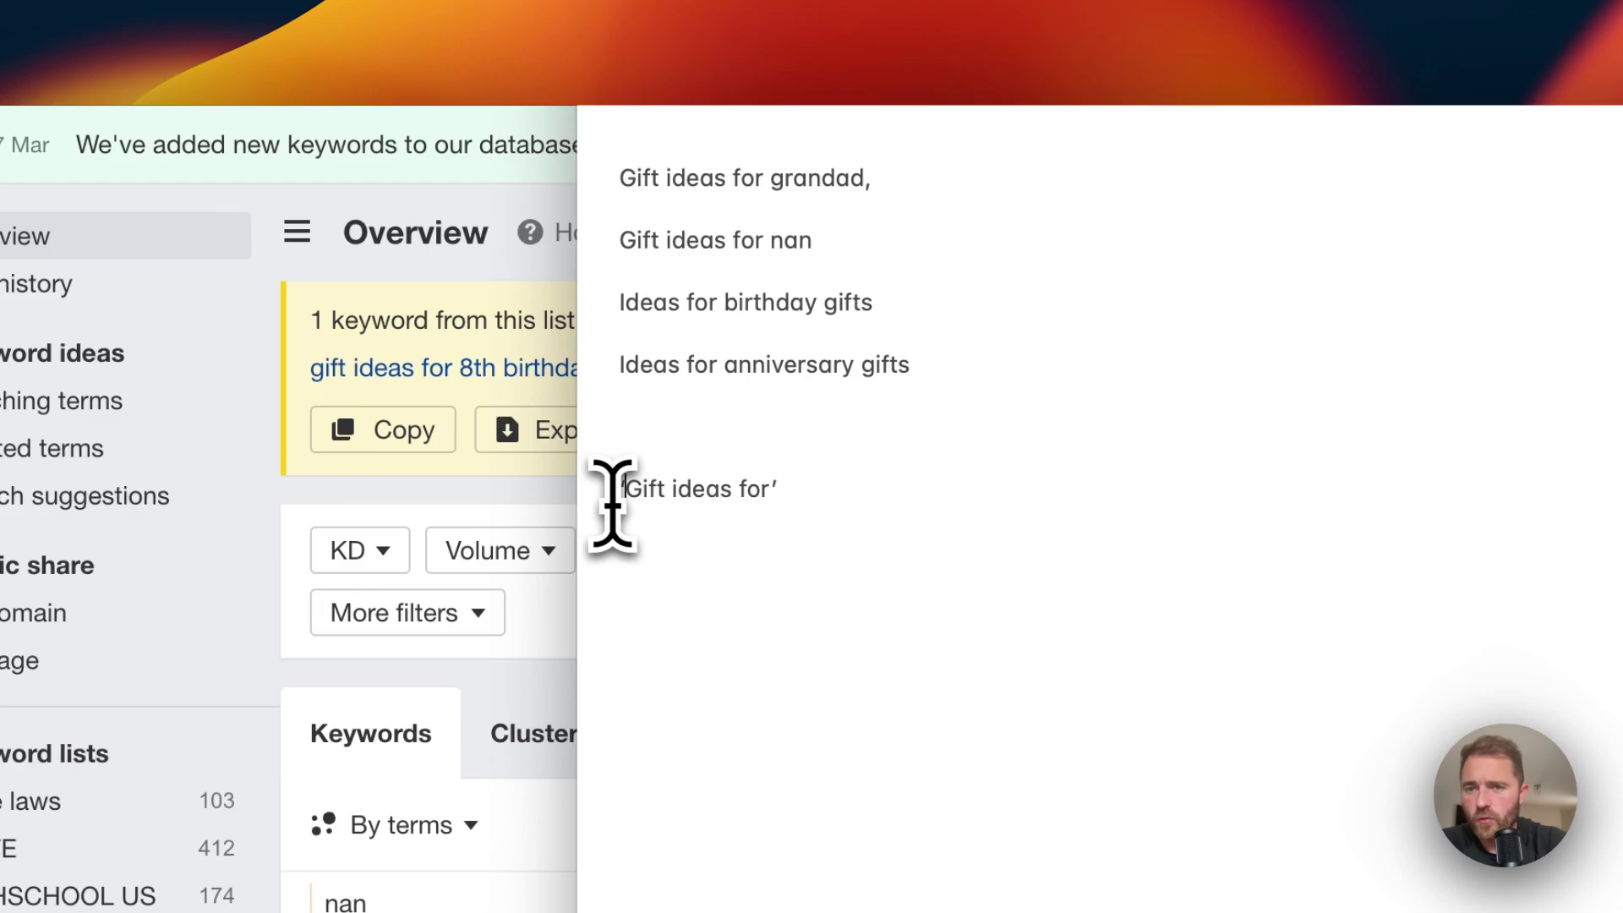
- Add 'Ideas for * gifts' on the next line and select both wildcard lines
{"action": "left_click_drag", "start_coordinate": [715, 372], "coordinate": [591, 363]}
{"action": "key", "text": "super+c"}
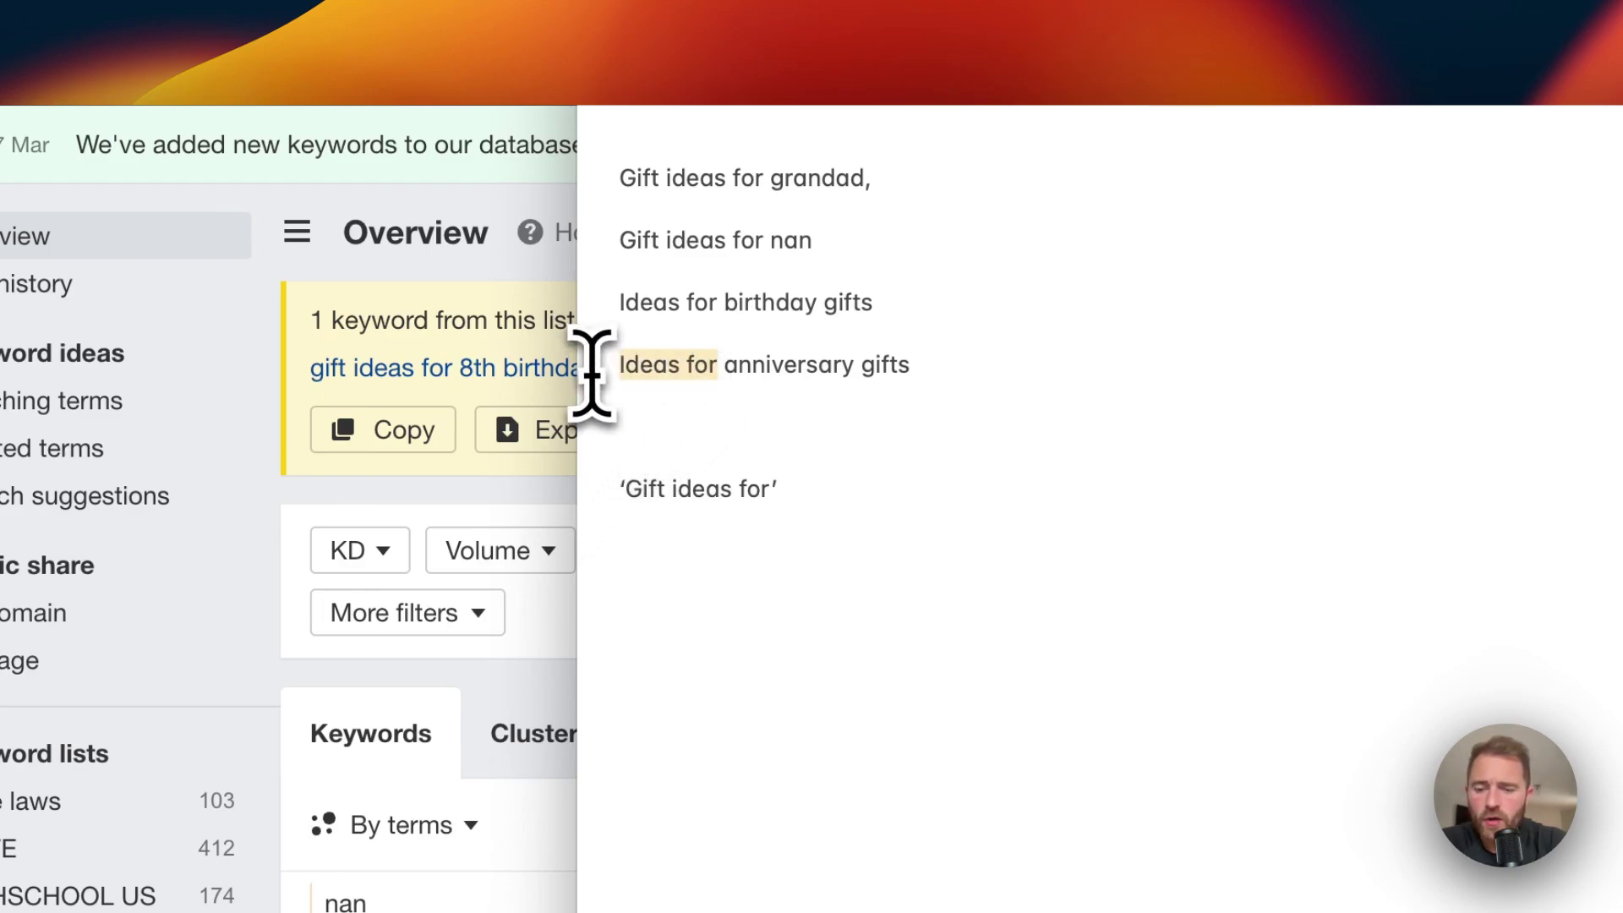
{"action": "left_click", "coordinate": [824, 499]}
{"action": "key", "text": "Return"}
{"action": "key", "text": "super+v"}
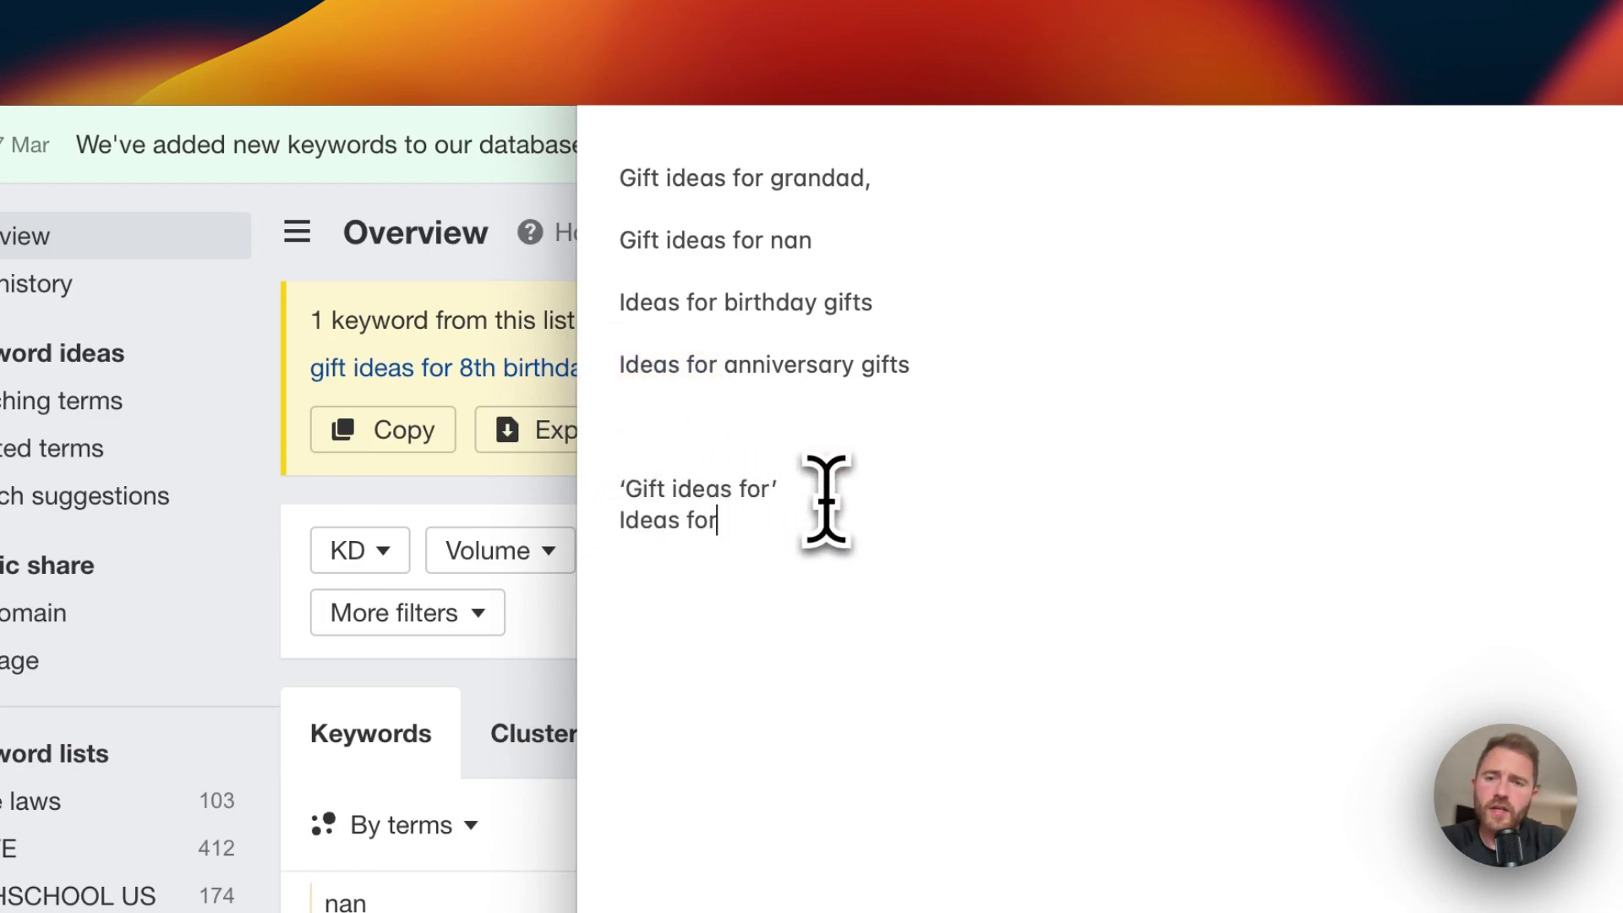
{"action": "type", "text": "* f"}
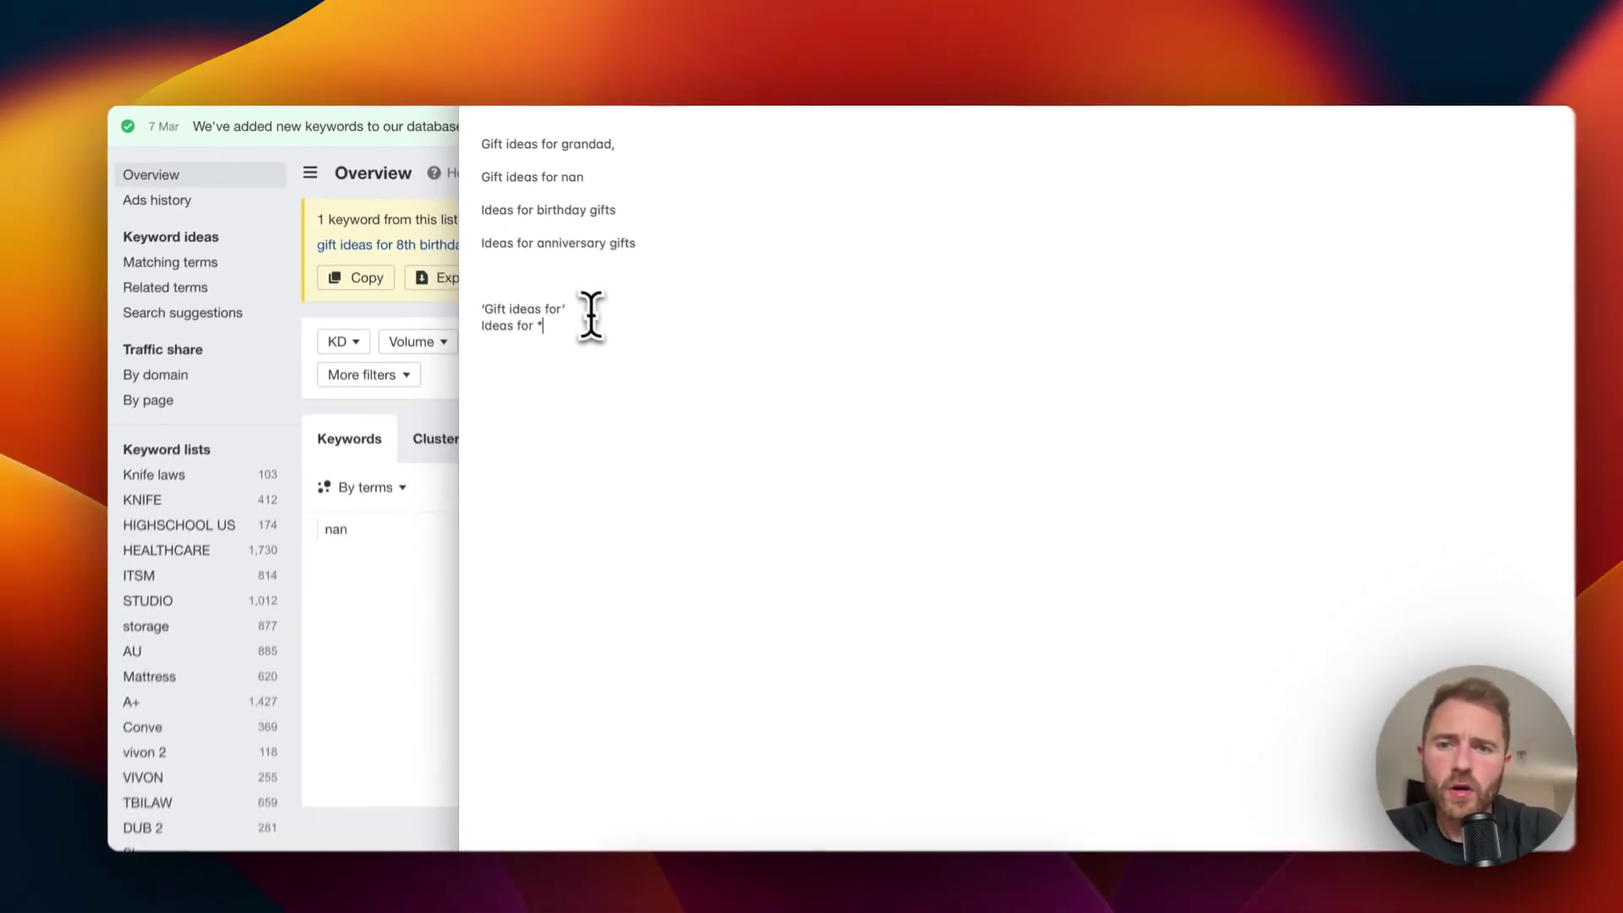
{"action": "type", "text": "ifts"}
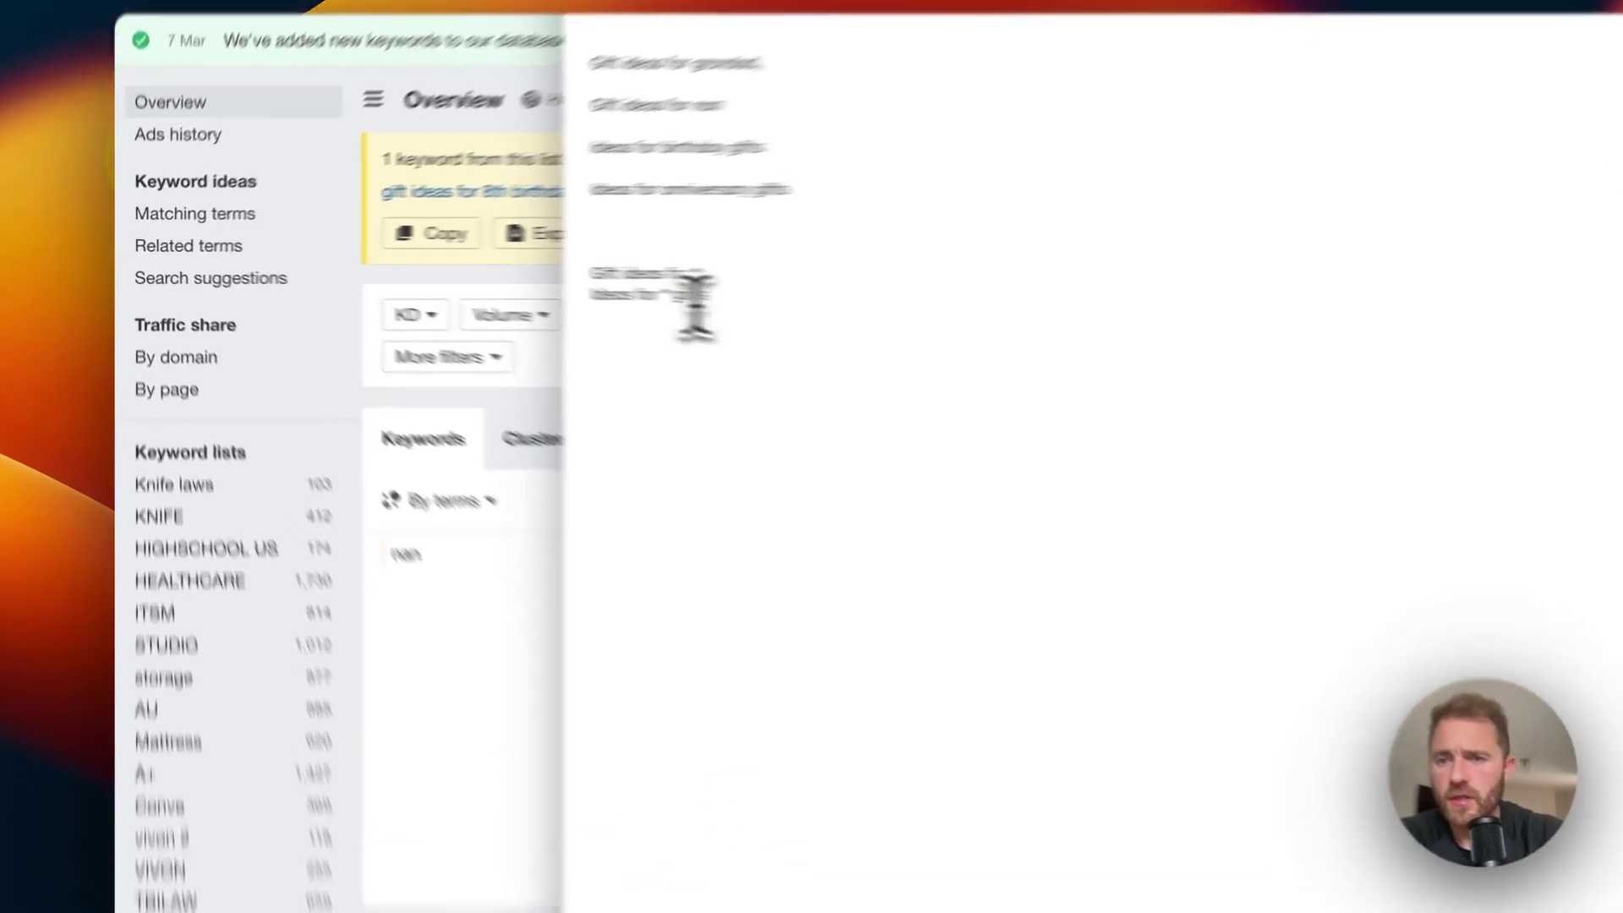
{"action": "left_click_drag", "start_coordinate": [567, 312], "coordinate": [475, 292]}
{"action": "key", "text": "super+c"}
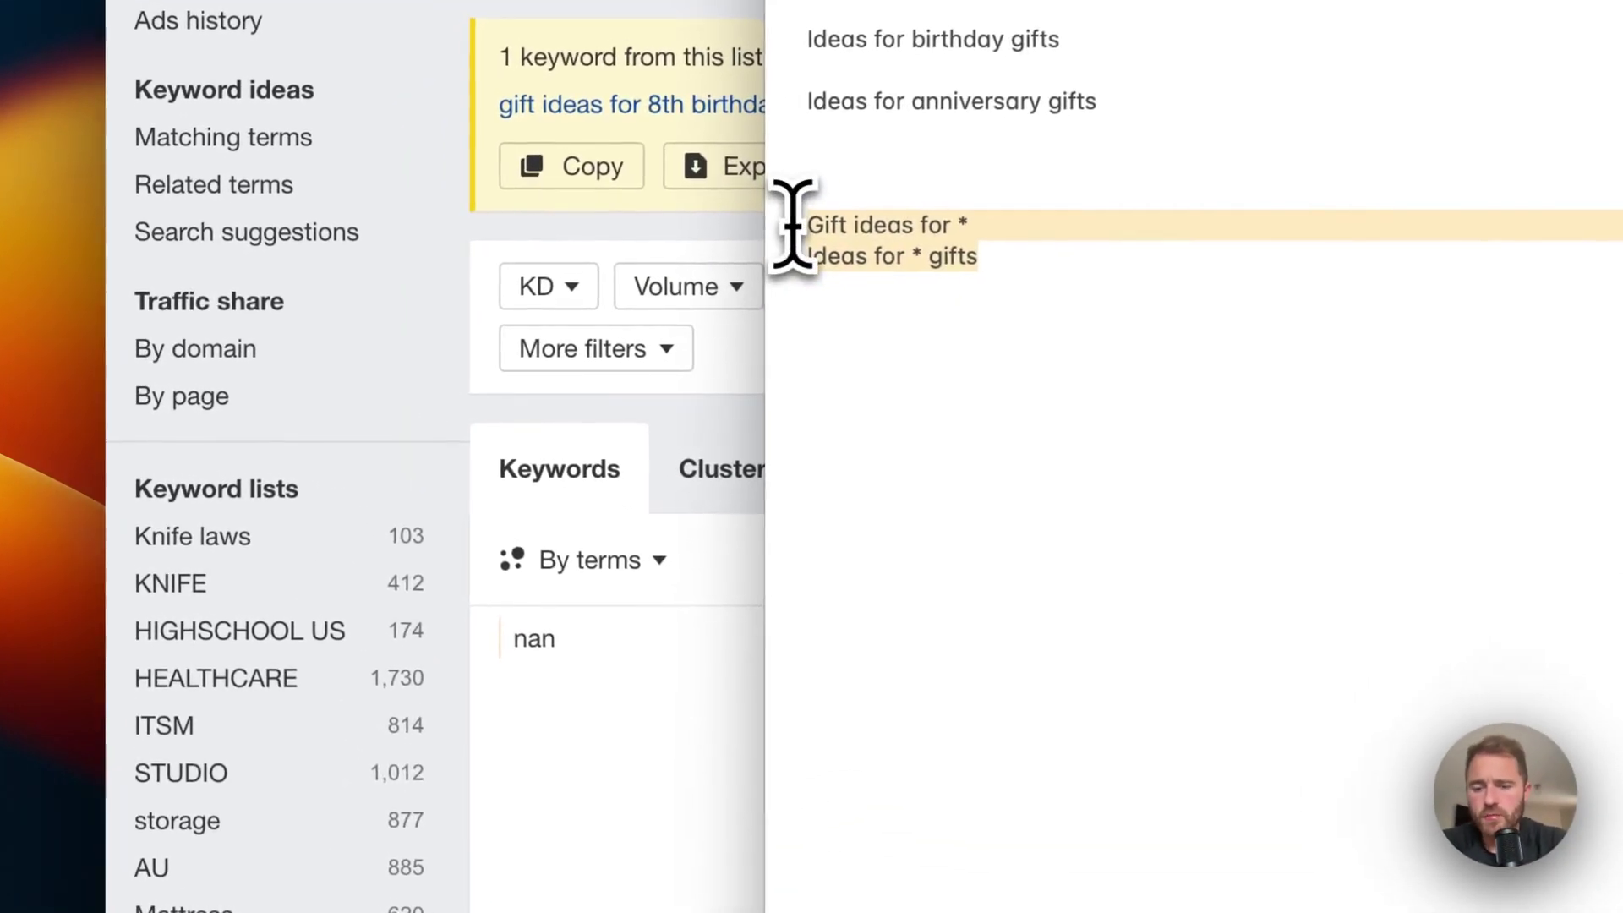
- Run a Keywords Explorer search on the pasted seeds 'Gift ideas for *' and 'Ideas for * gifts'
{"action": "left_click", "coordinate": [558, 680]}
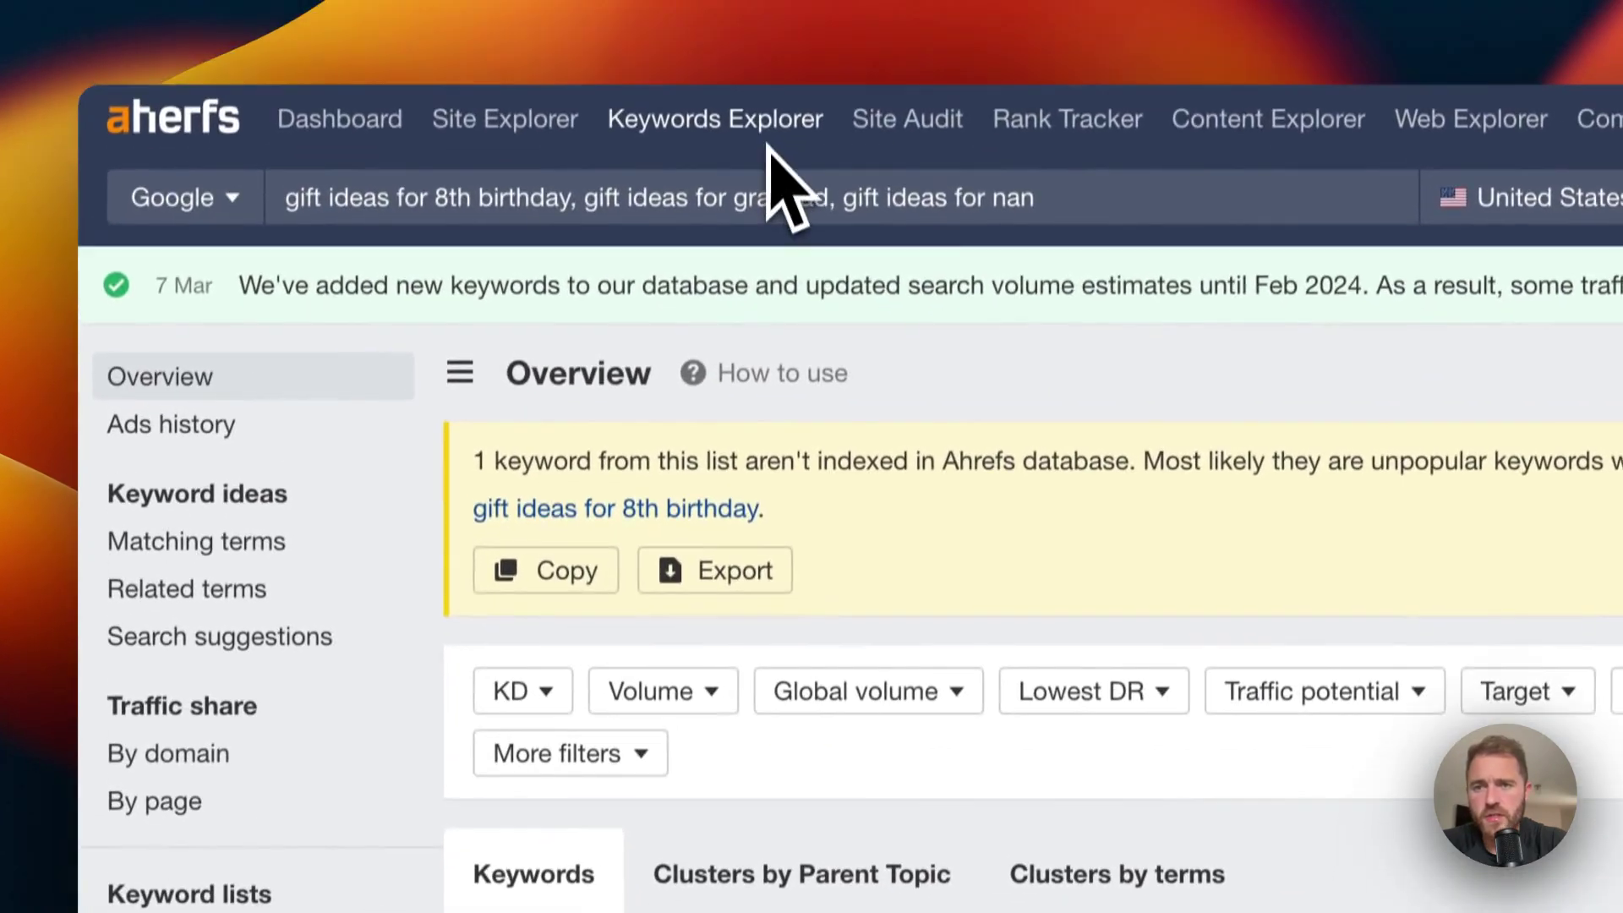
{"action": "left_click", "coordinate": [768, 139]}
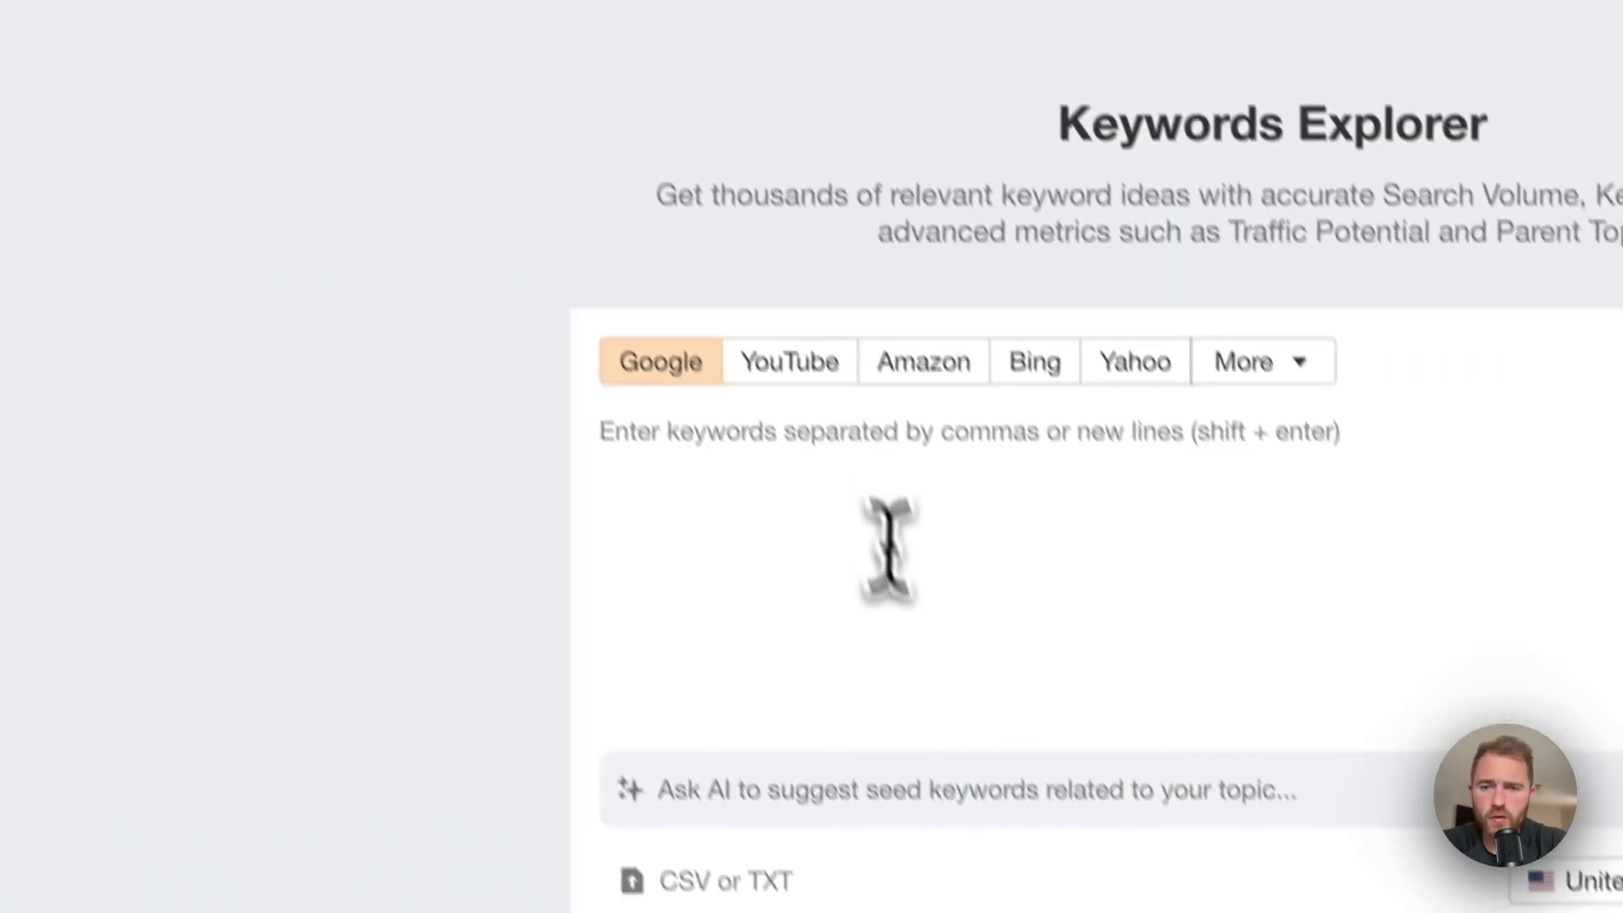
{"action": "key", "text": "super+v"}
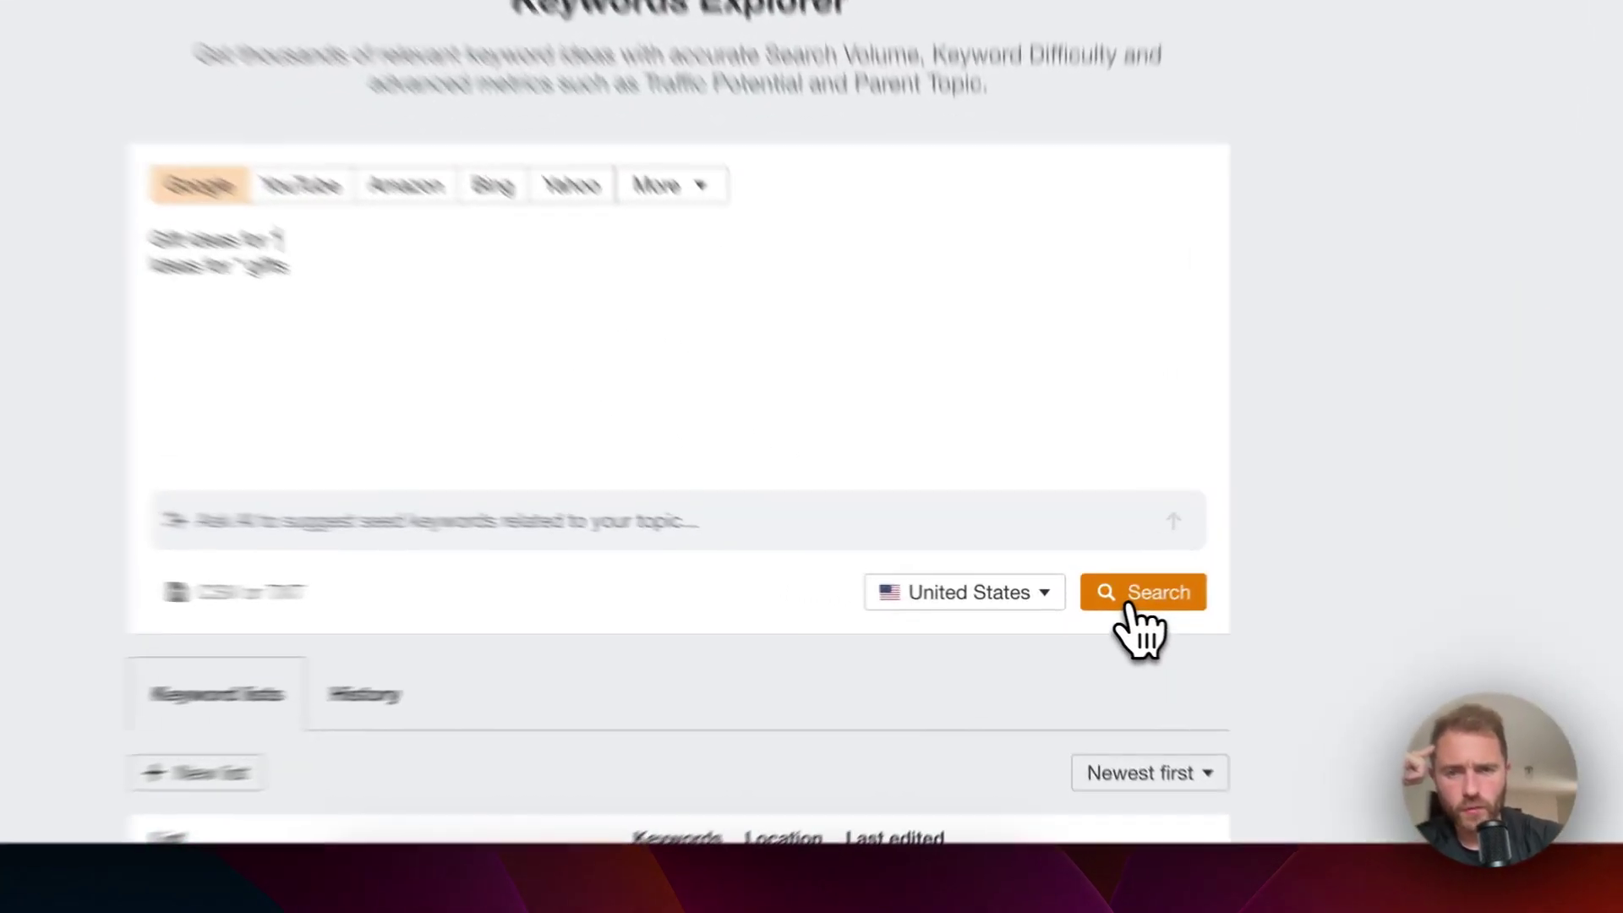
{"action": "left_click", "coordinate": [1099, 651]}
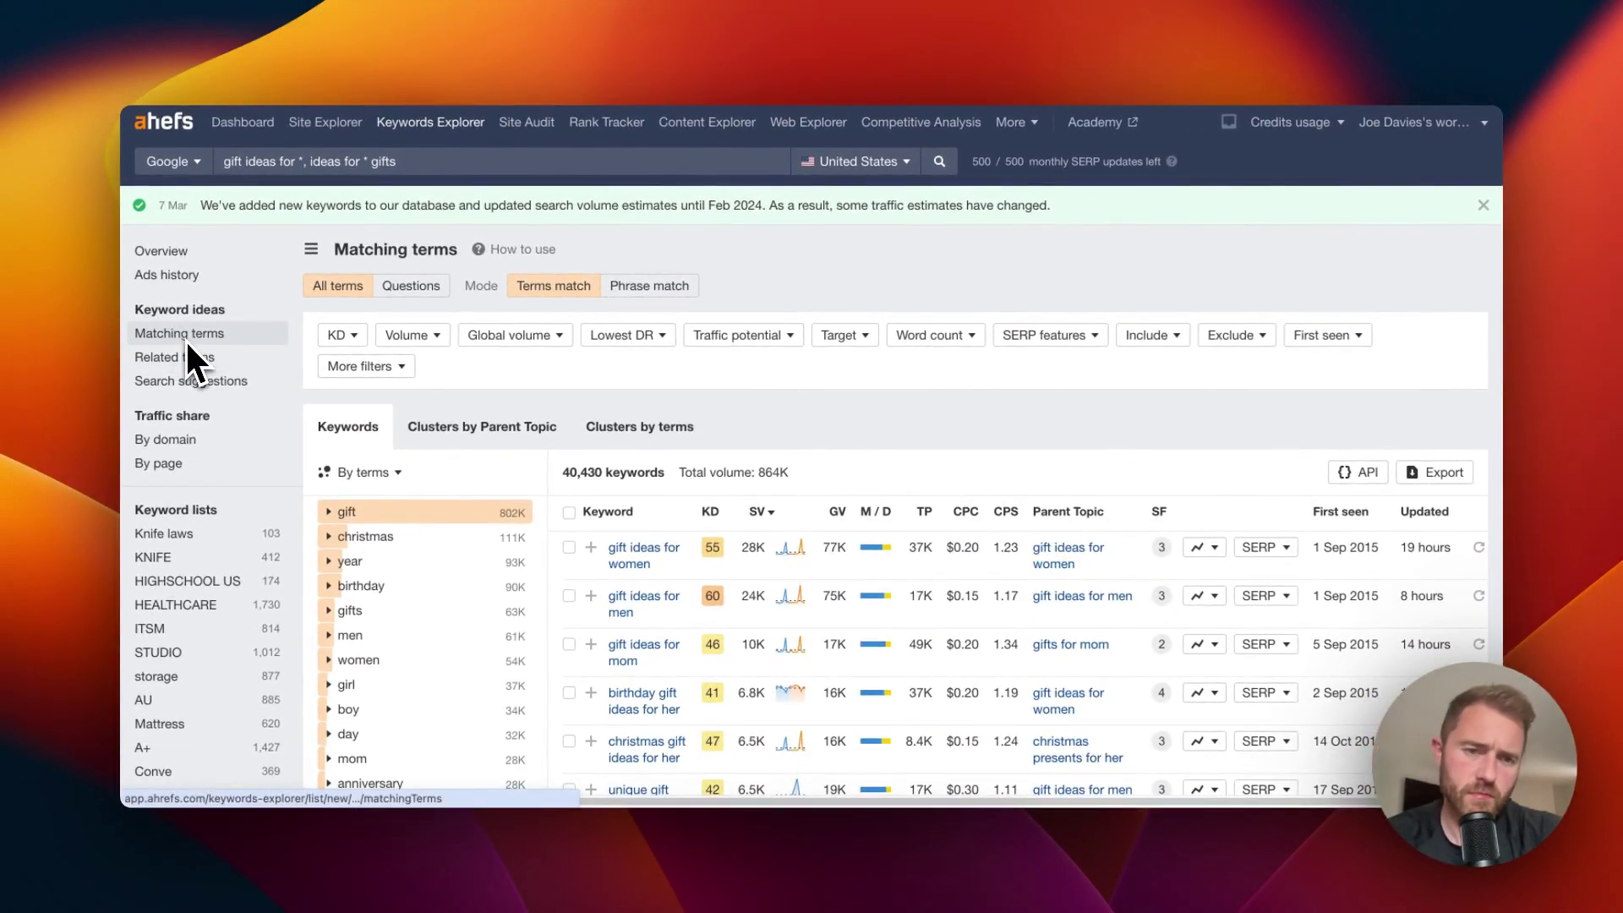
{"action": "scroll", "coordinate": [639, 414], "scroll_direction": "down", "scroll_amount": 2}
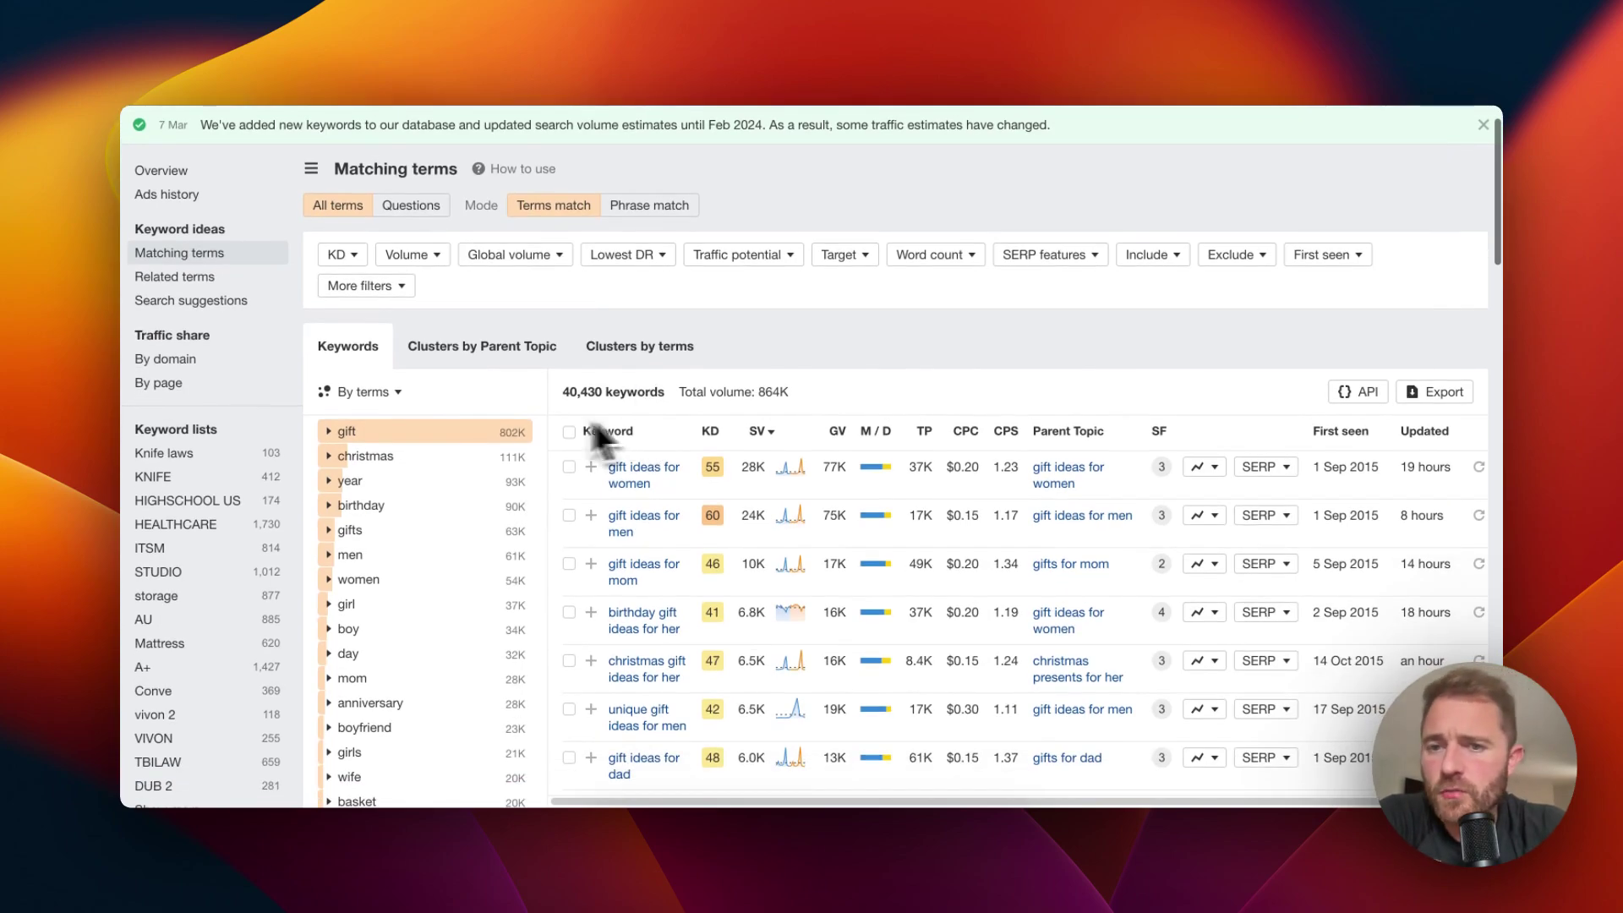
{"action": "scroll", "coordinate": [567, 389], "scroll_direction": "up", "scroll_amount": 2}
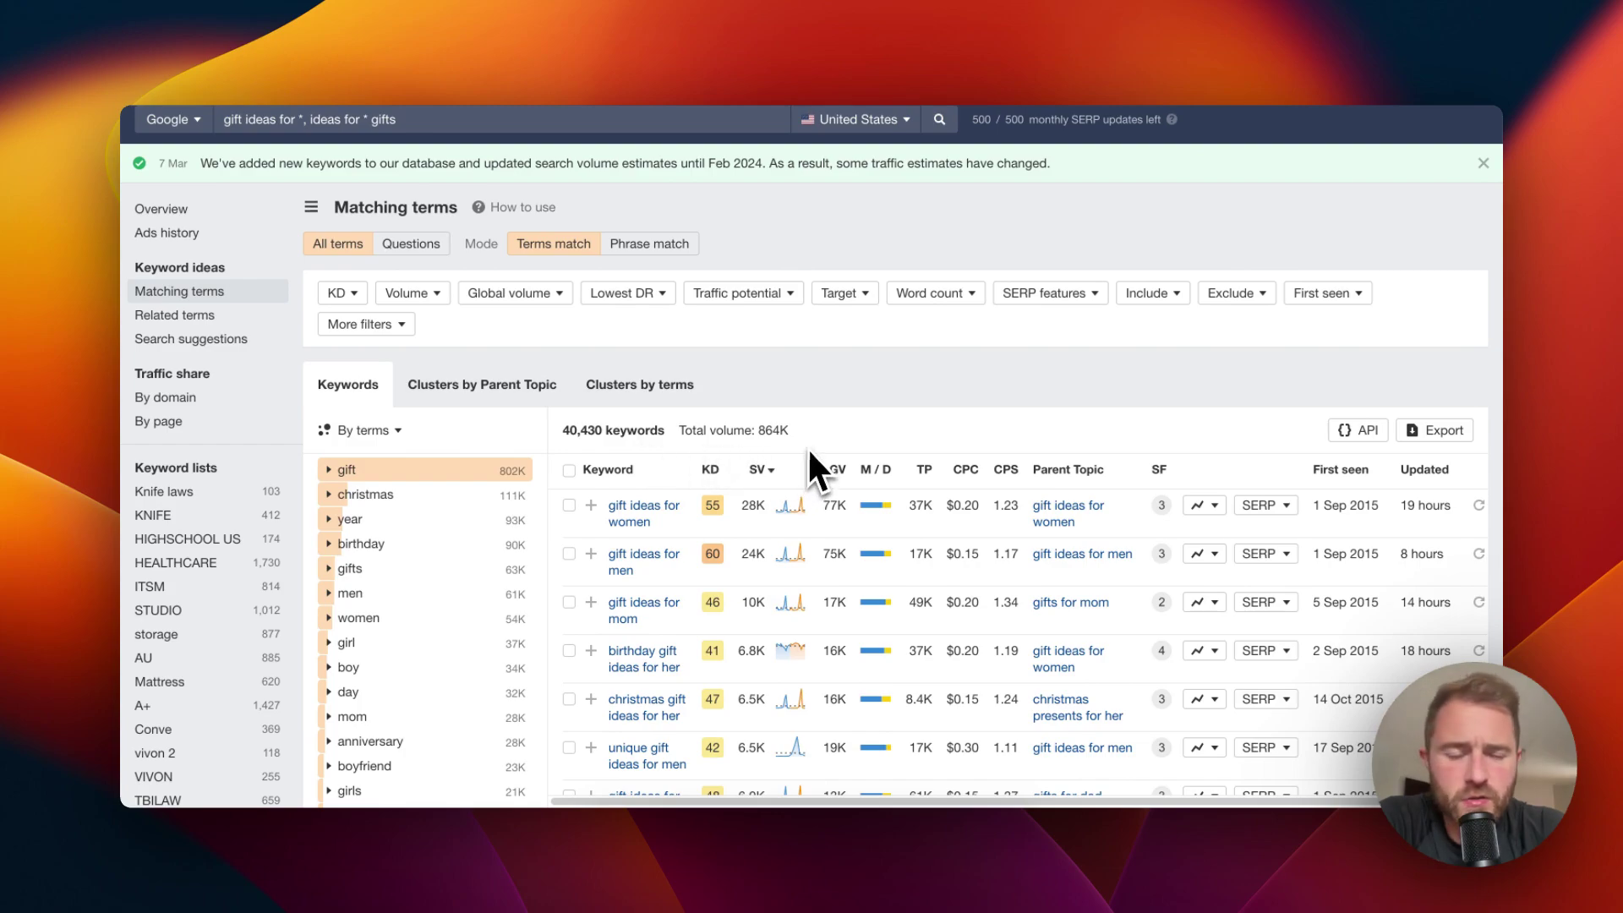
{"action": "scroll", "coordinate": [811, 451], "scroll_direction": "down", "scroll_amount": 3}
{"action": "scroll", "coordinate": [810, 444], "scroll_direction": "down", "scroll_amount": 5}
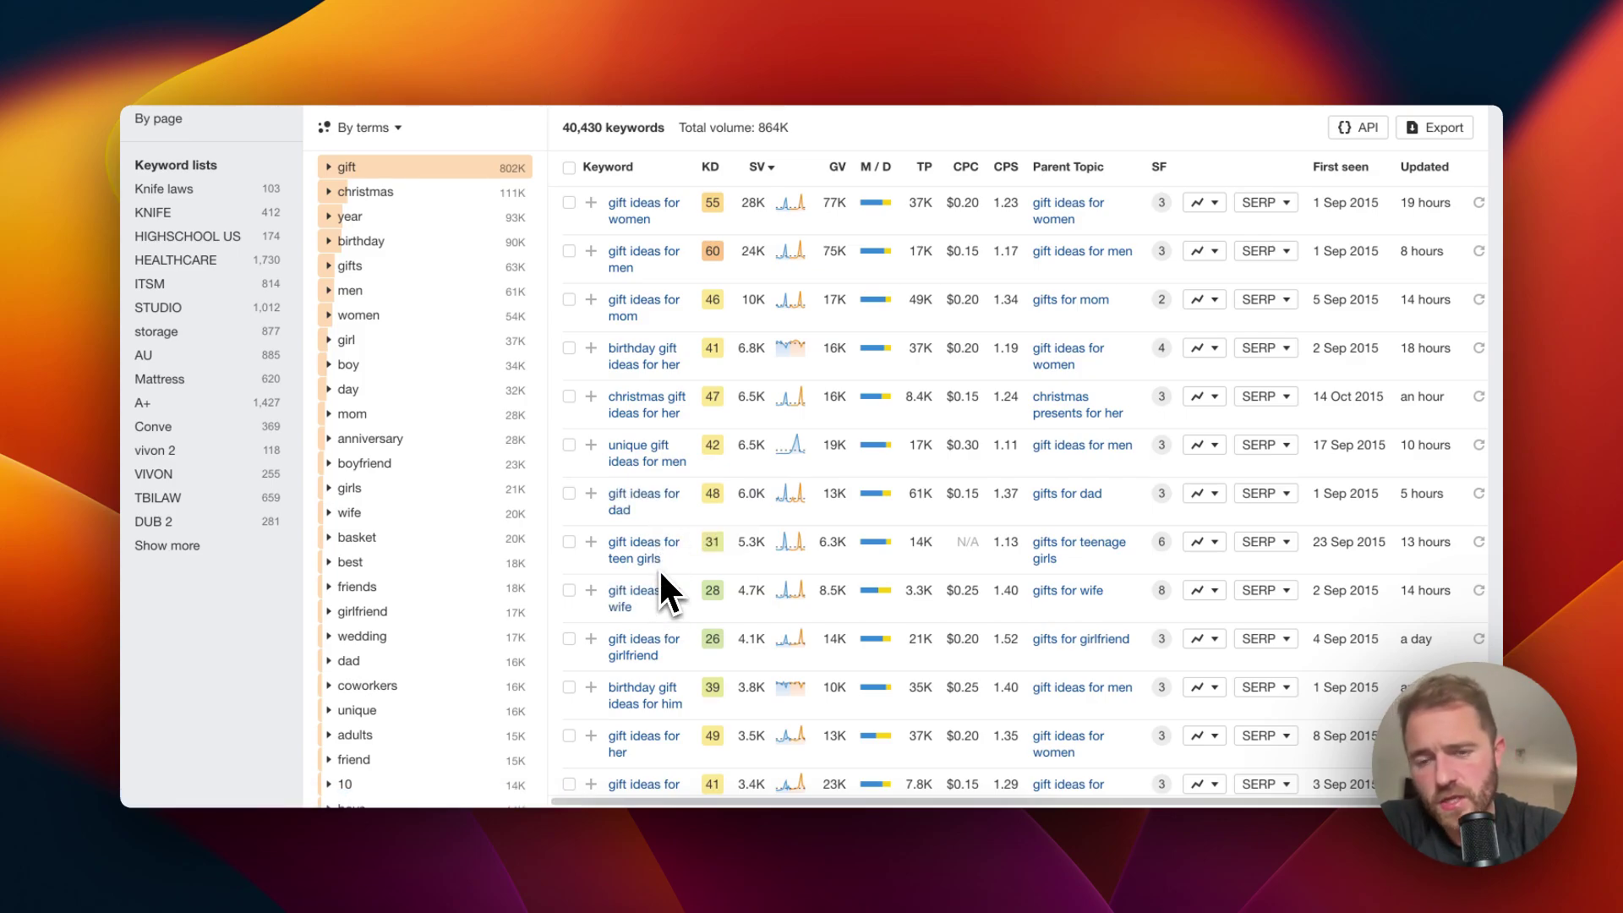
{"action": "scroll", "coordinate": [658, 568], "scroll_direction": "down", "scroll_amount": 10}
{"action": "scroll", "coordinate": [658, 568], "scroll_direction": "up", "scroll_amount": 20}
{"action": "scroll", "coordinate": [661, 575], "scroll_direction": "down", "scroll_amount": 2}
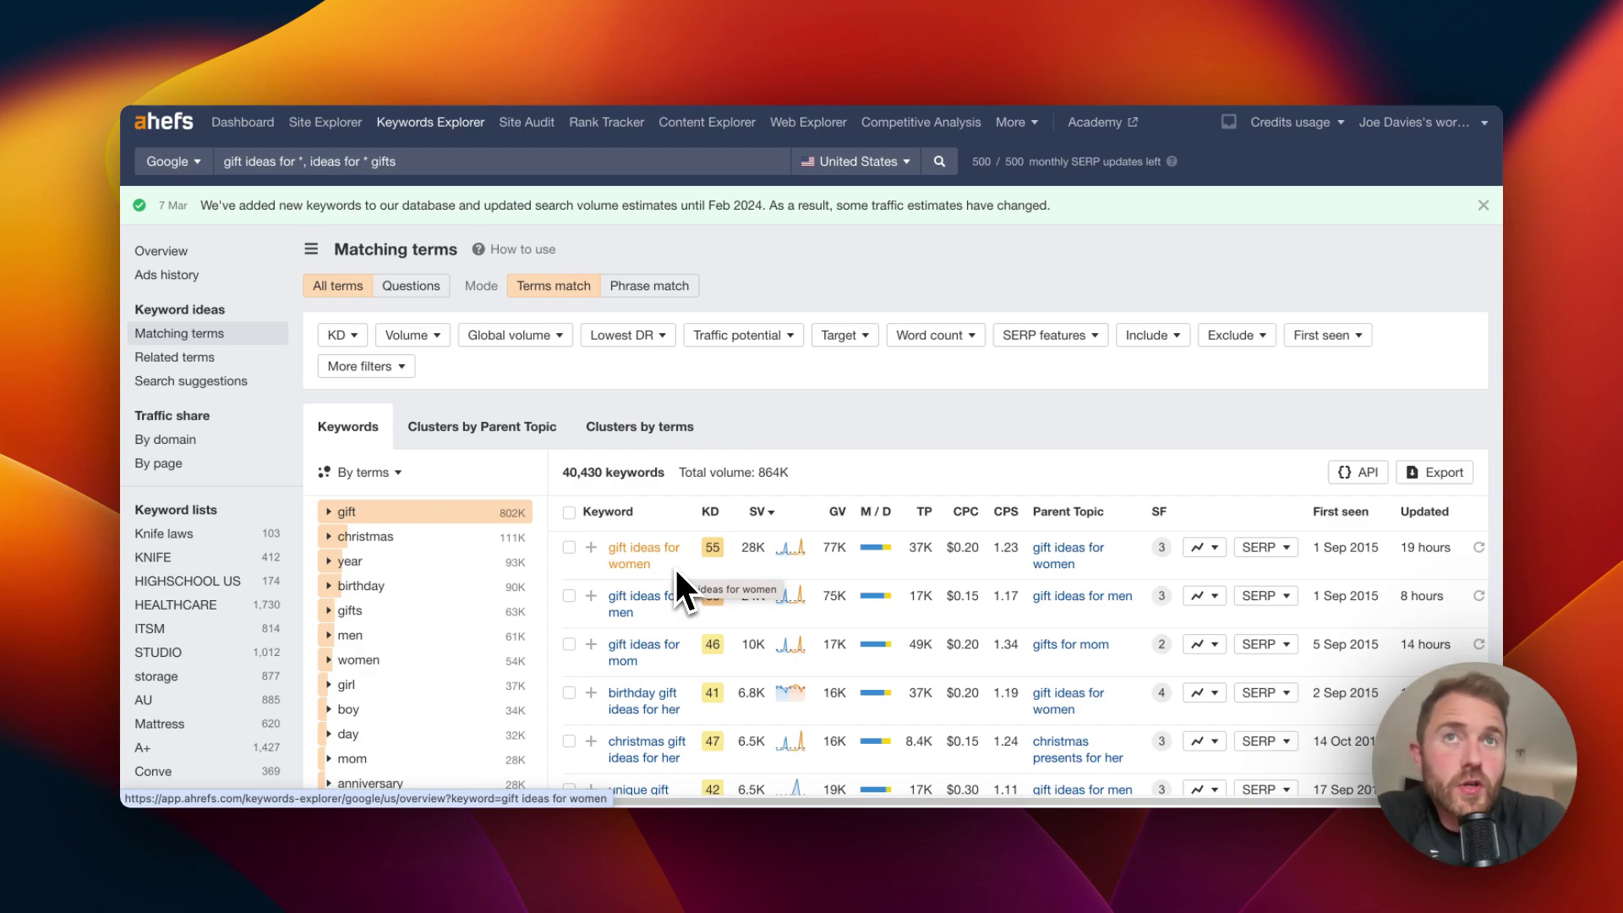
{"action": "scroll", "coordinate": [675, 567], "scroll_direction": "down", "scroll_amount": 5}
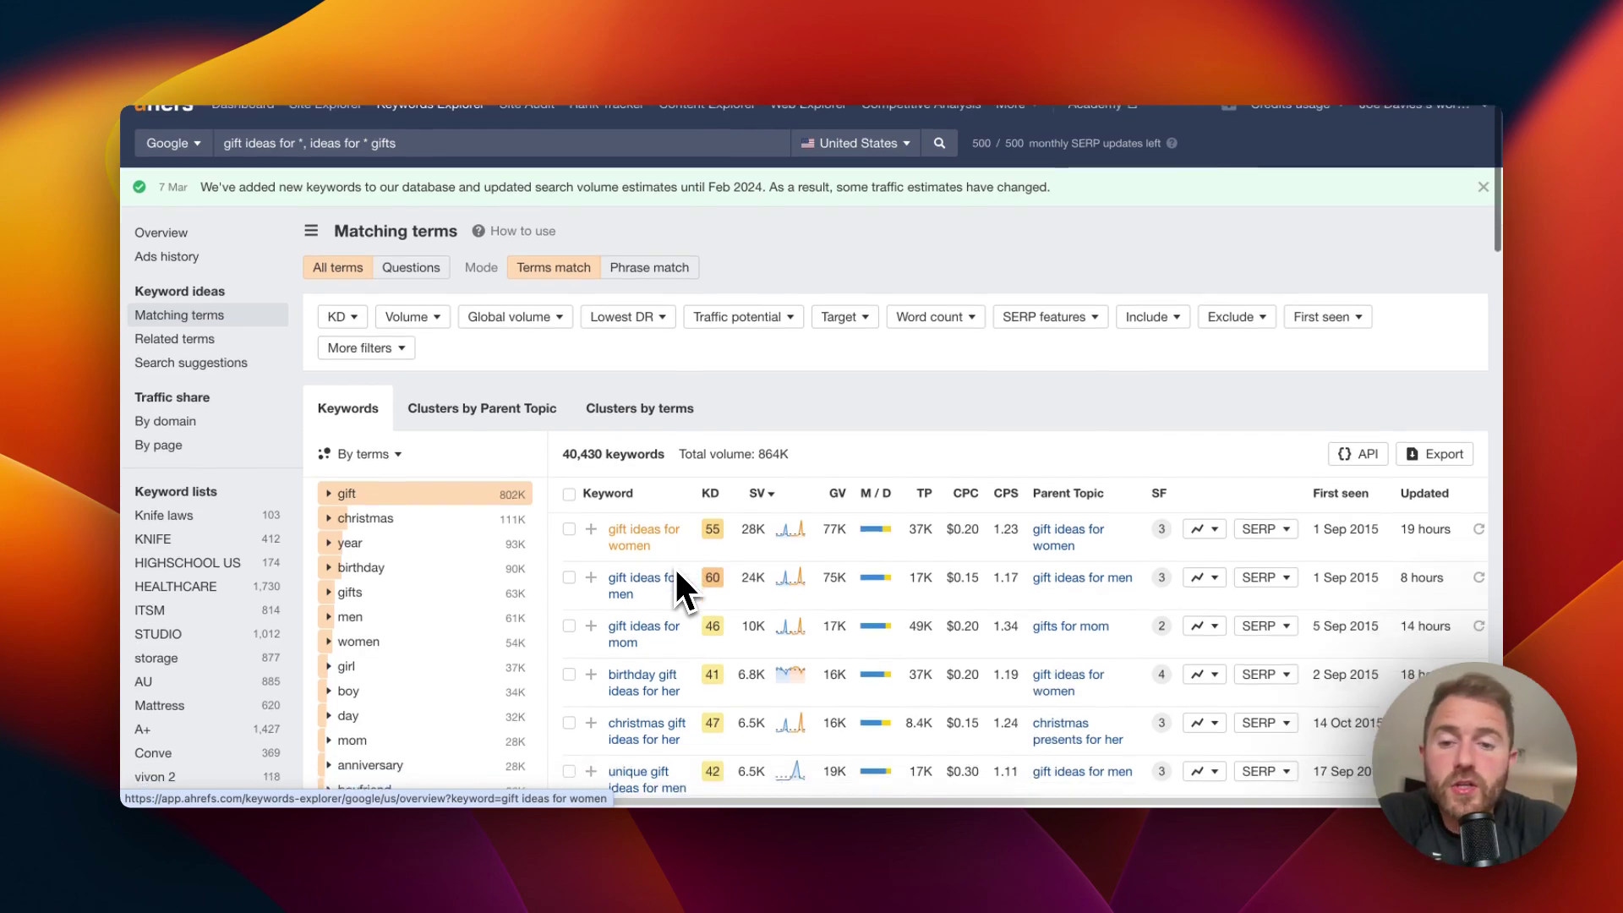
{"action": "scroll", "coordinate": [677, 573], "scroll_direction": "down", "scroll_amount": 1}
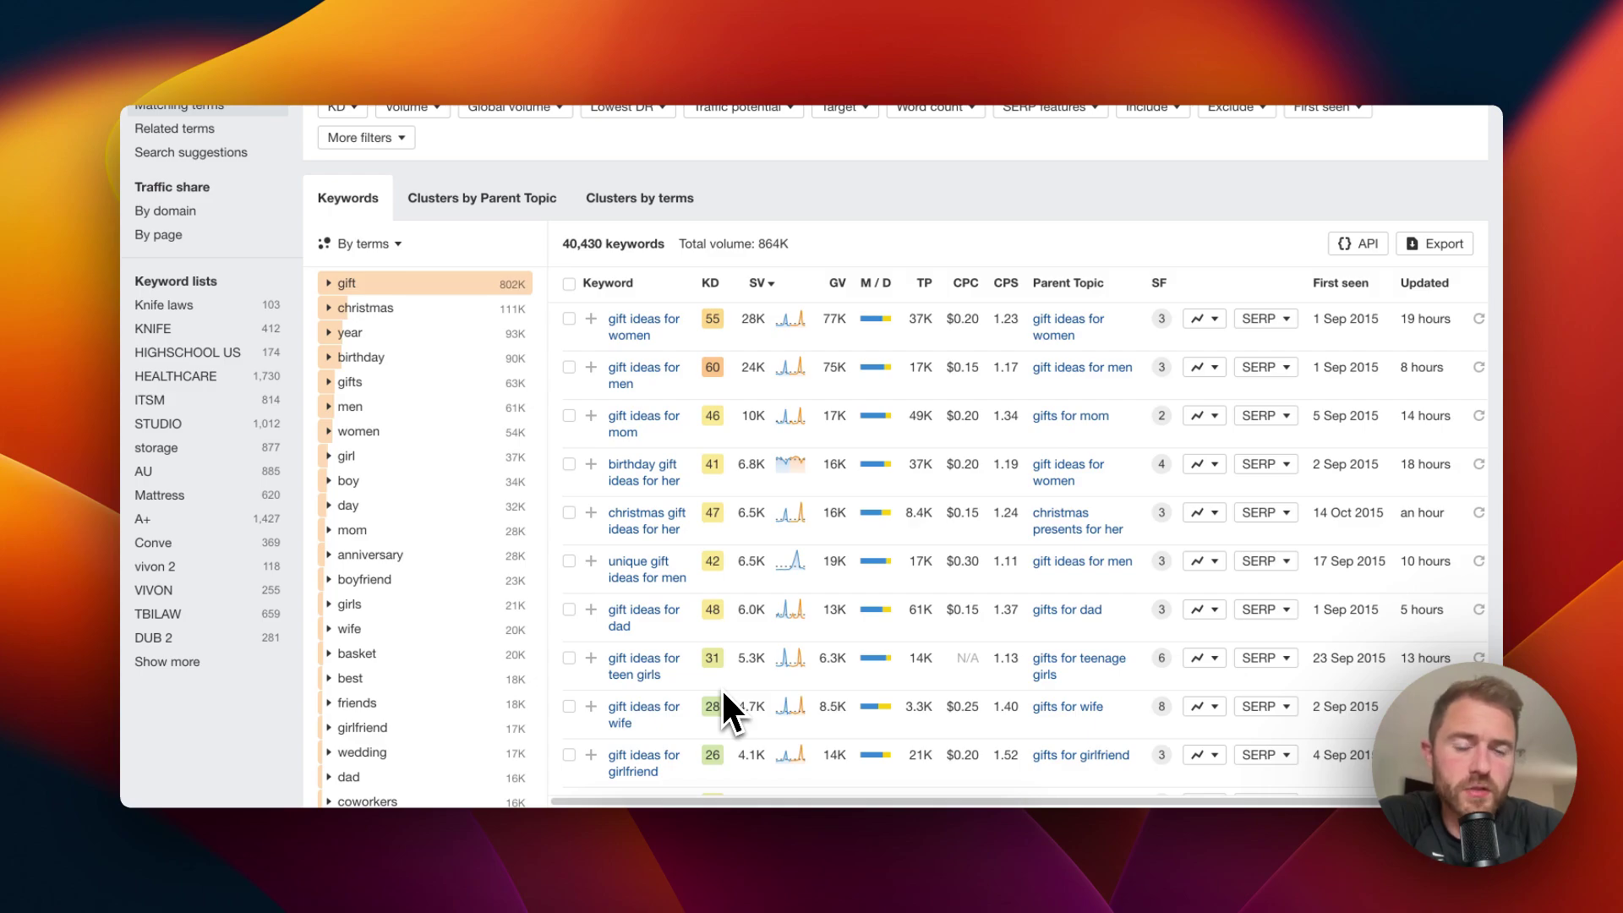
{"action": "scroll", "coordinate": [724, 695], "scroll_direction": "up", "scroll_amount": 3}
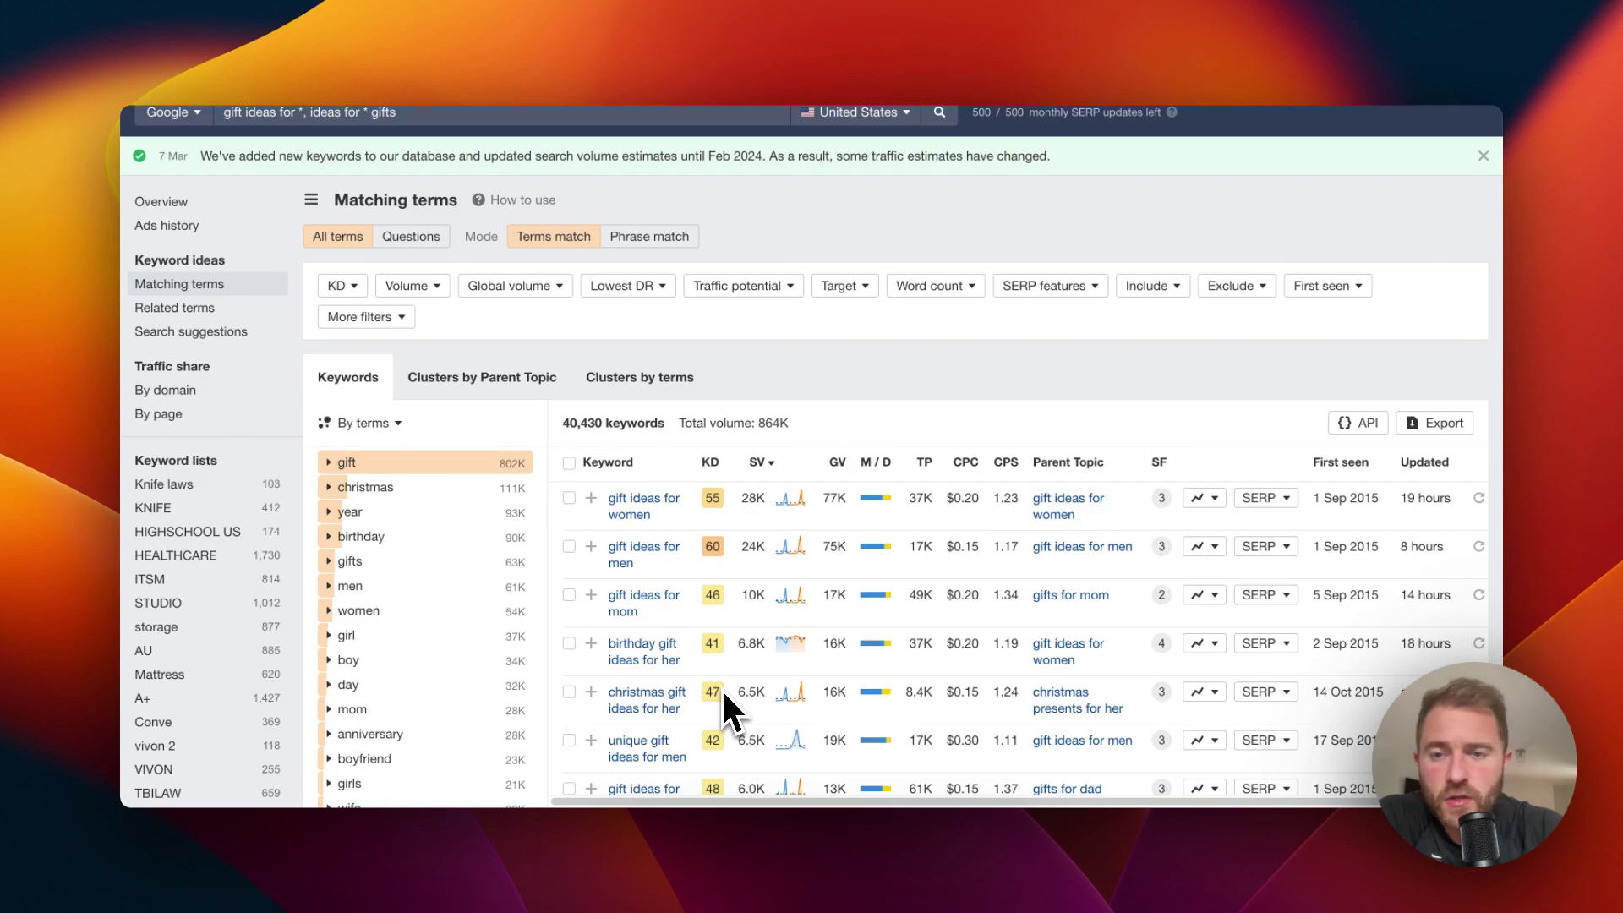
- Group the keywords by parent topic and scroll through the 4,089 clusters
{"action": "left_click", "coordinate": [482, 372]}
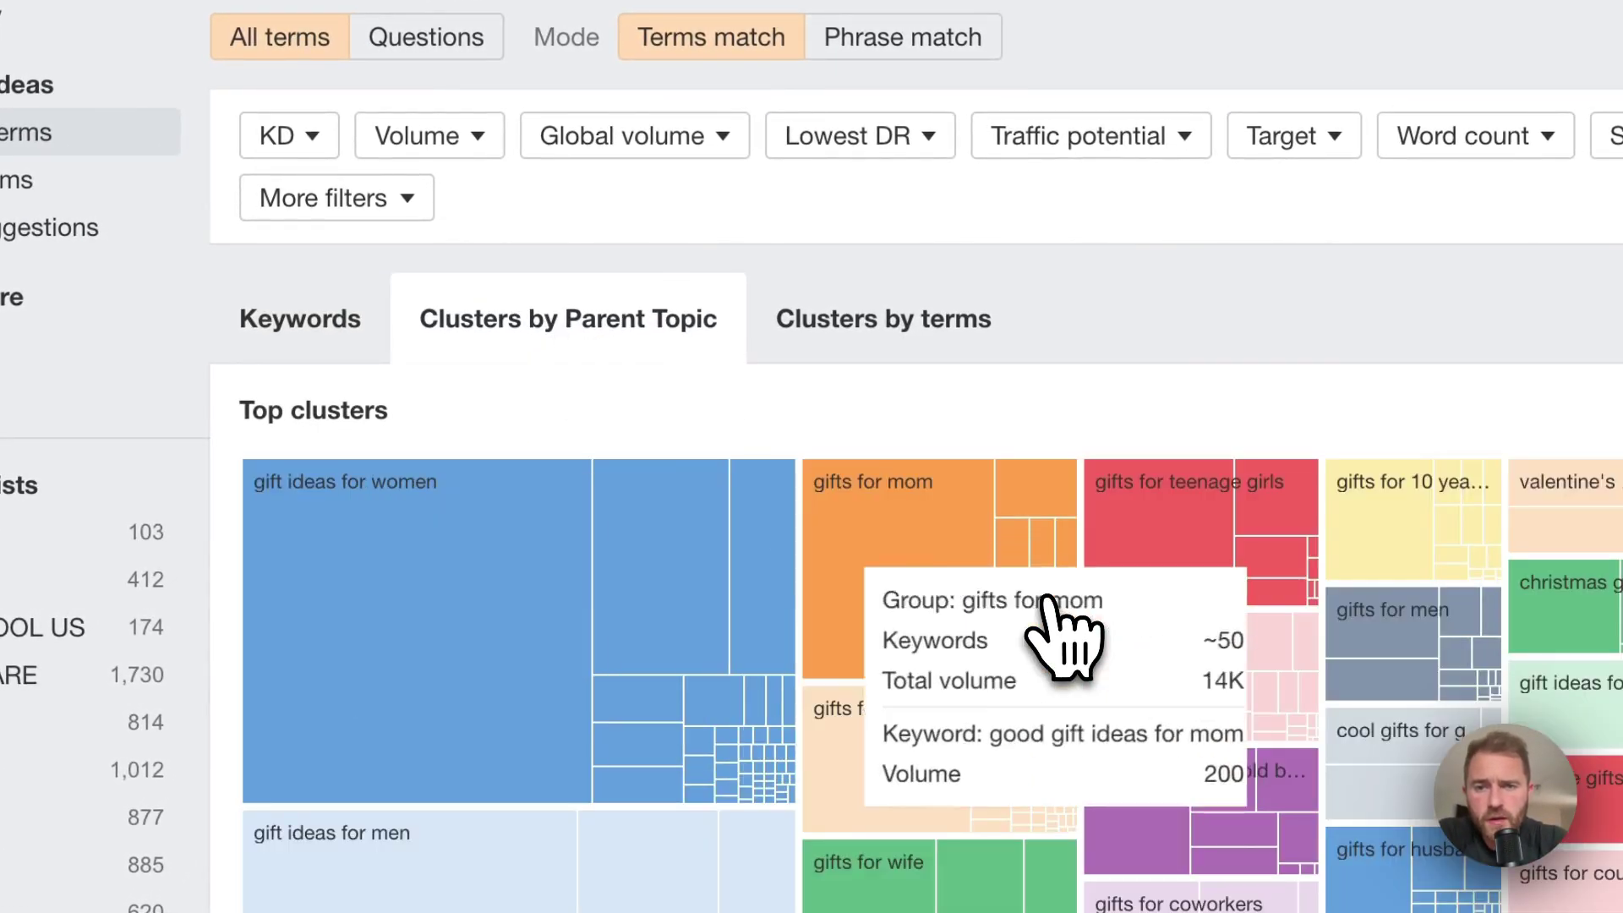
{"action": "scroll", "coordinate": [1057, 634], "scroll_direction": "down", "scroll_amount": 10}
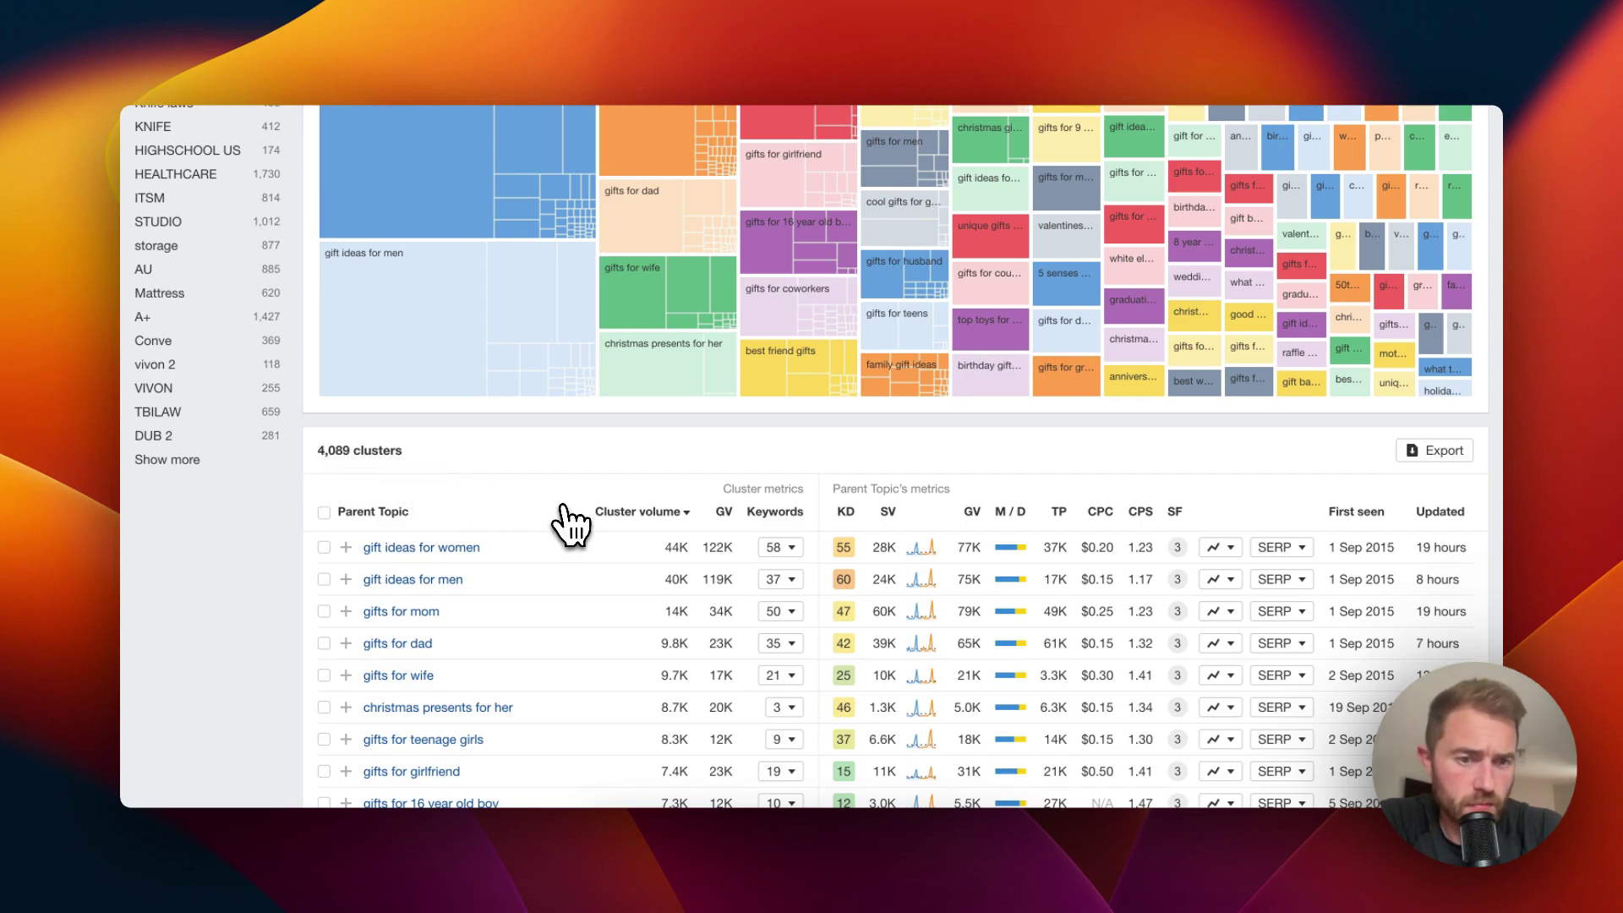
{"action": "scroll", "coordinate": [566, 515], "scroll_direction": "down", "scroll_amount": 3}
{"action": "scroll", "coordinate": [565, 515], "scroll_direction": "down", "scroll_amount": 2}
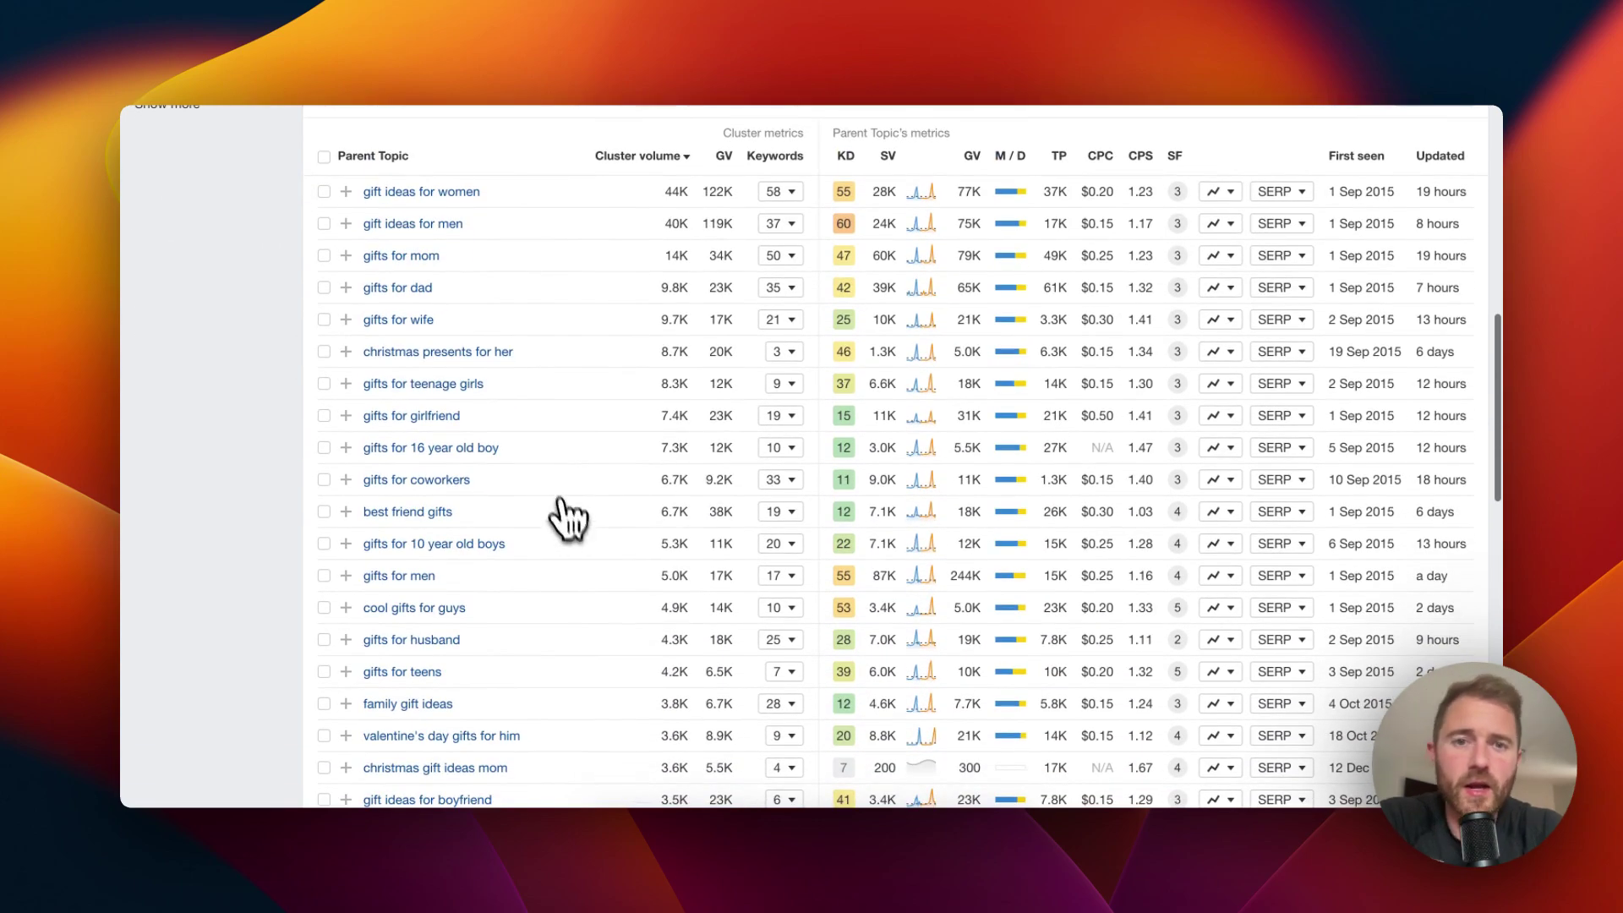
{"action": "scroll", "coordinate": [533, 338], "scroll_direction": "up", "scroll_amount": 1}
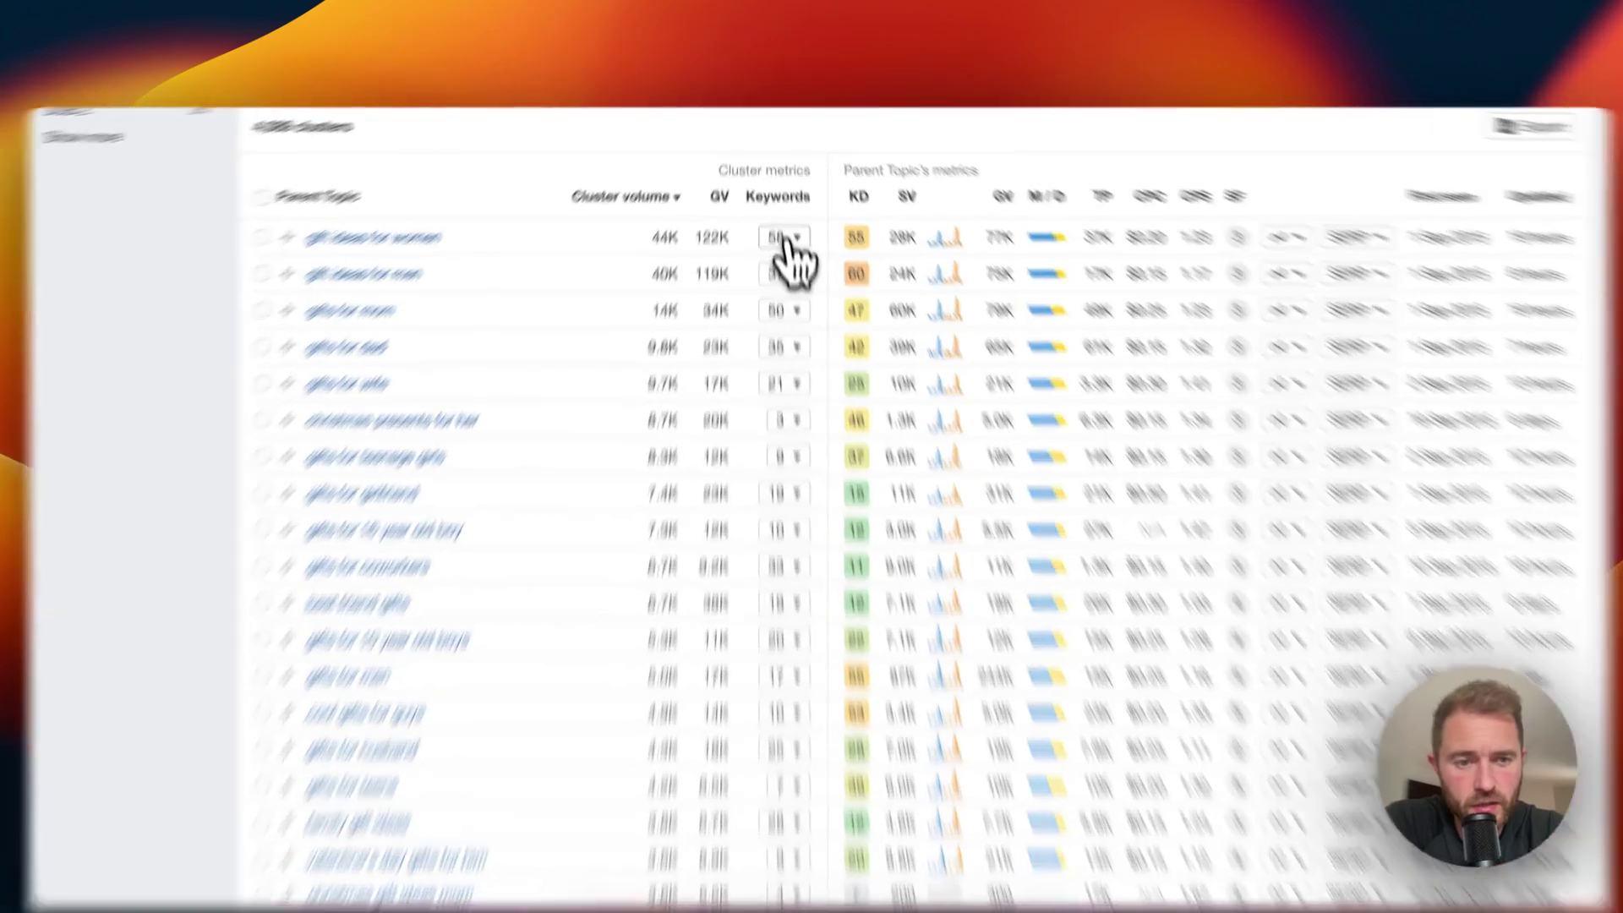
- Expand and review the 58 keywords in the 'gift ideas for women' cluster, then collapse it
{"action": "left_click", "coordinate": [784, 238]}
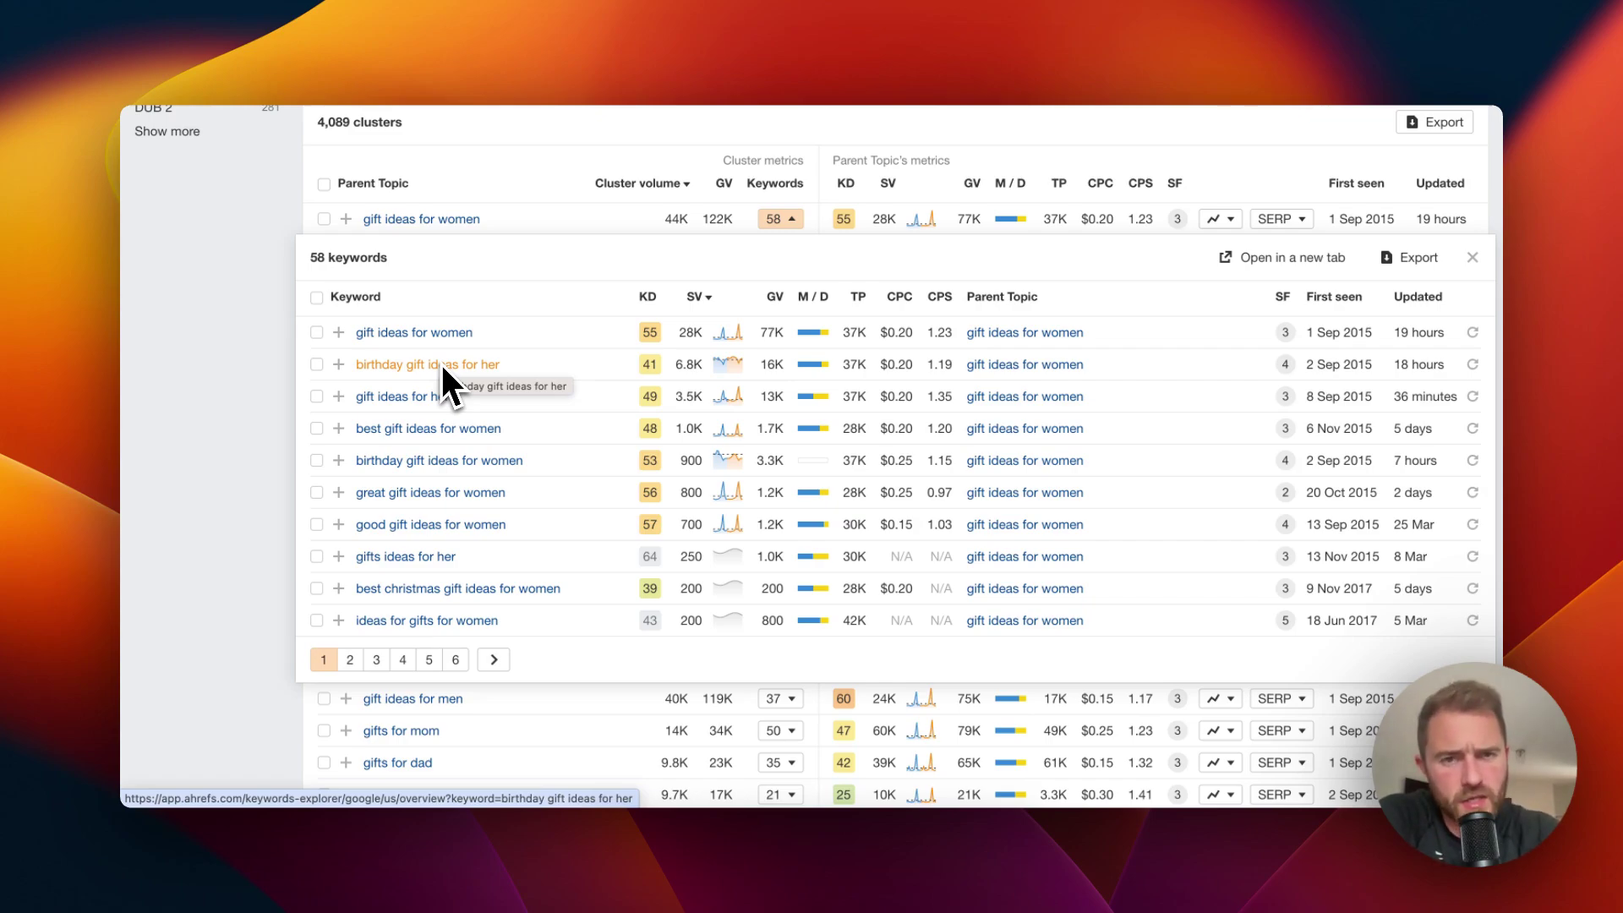
{"action": "left_click", "coordinate": [790, 221]}
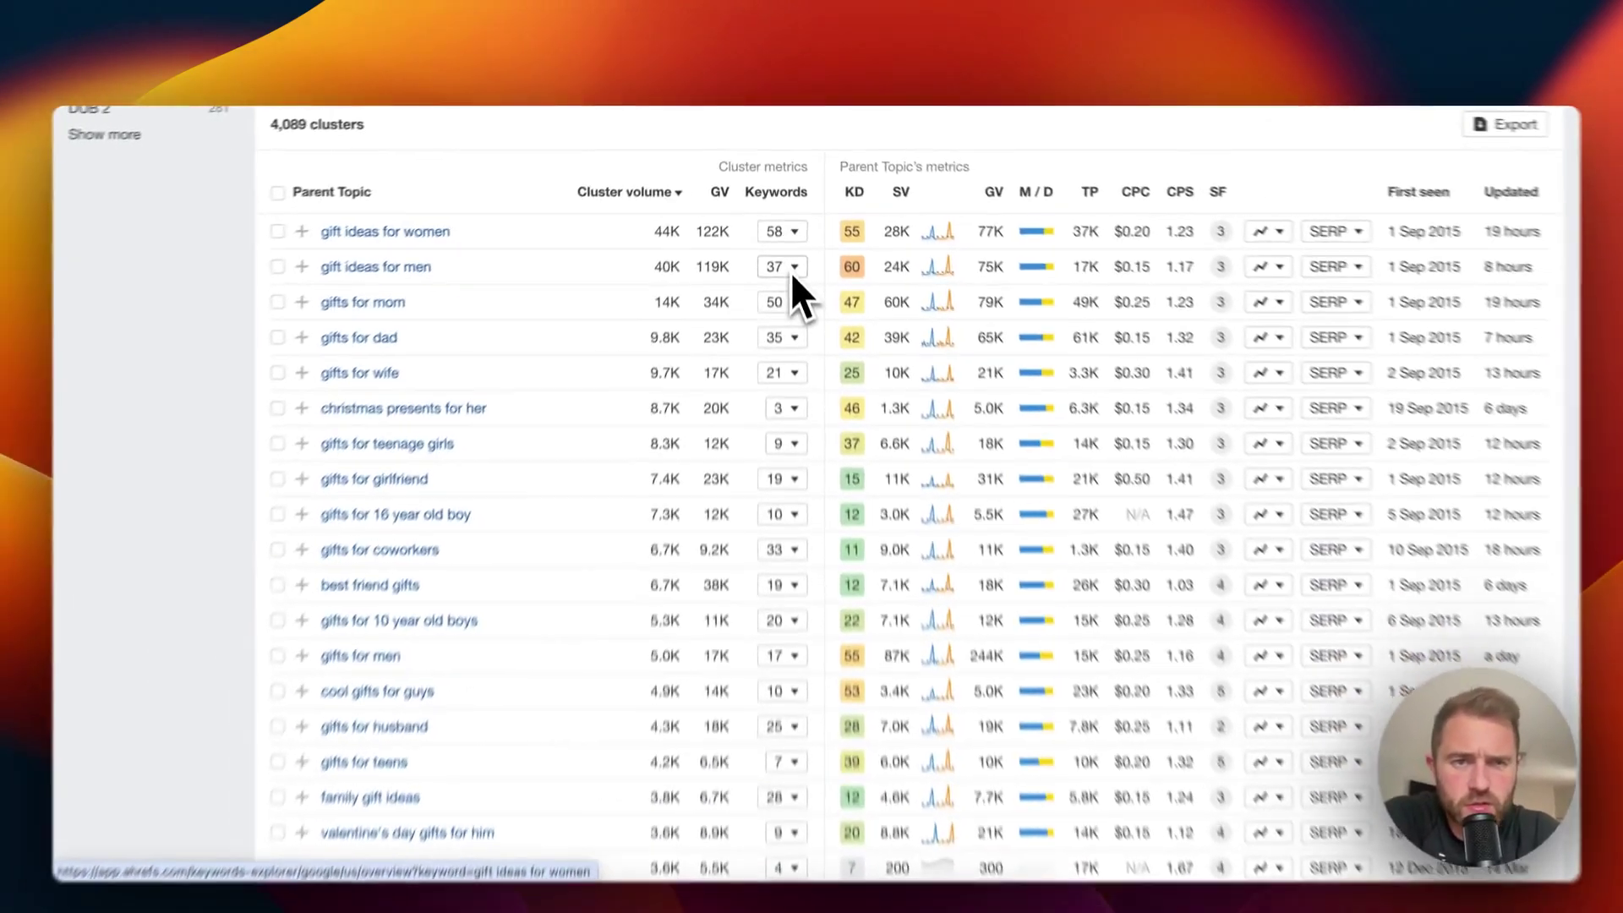
{"action": "scroll", "coordinate": [788, 253], "scroll_direction": "up", "scroll_amount": 5}
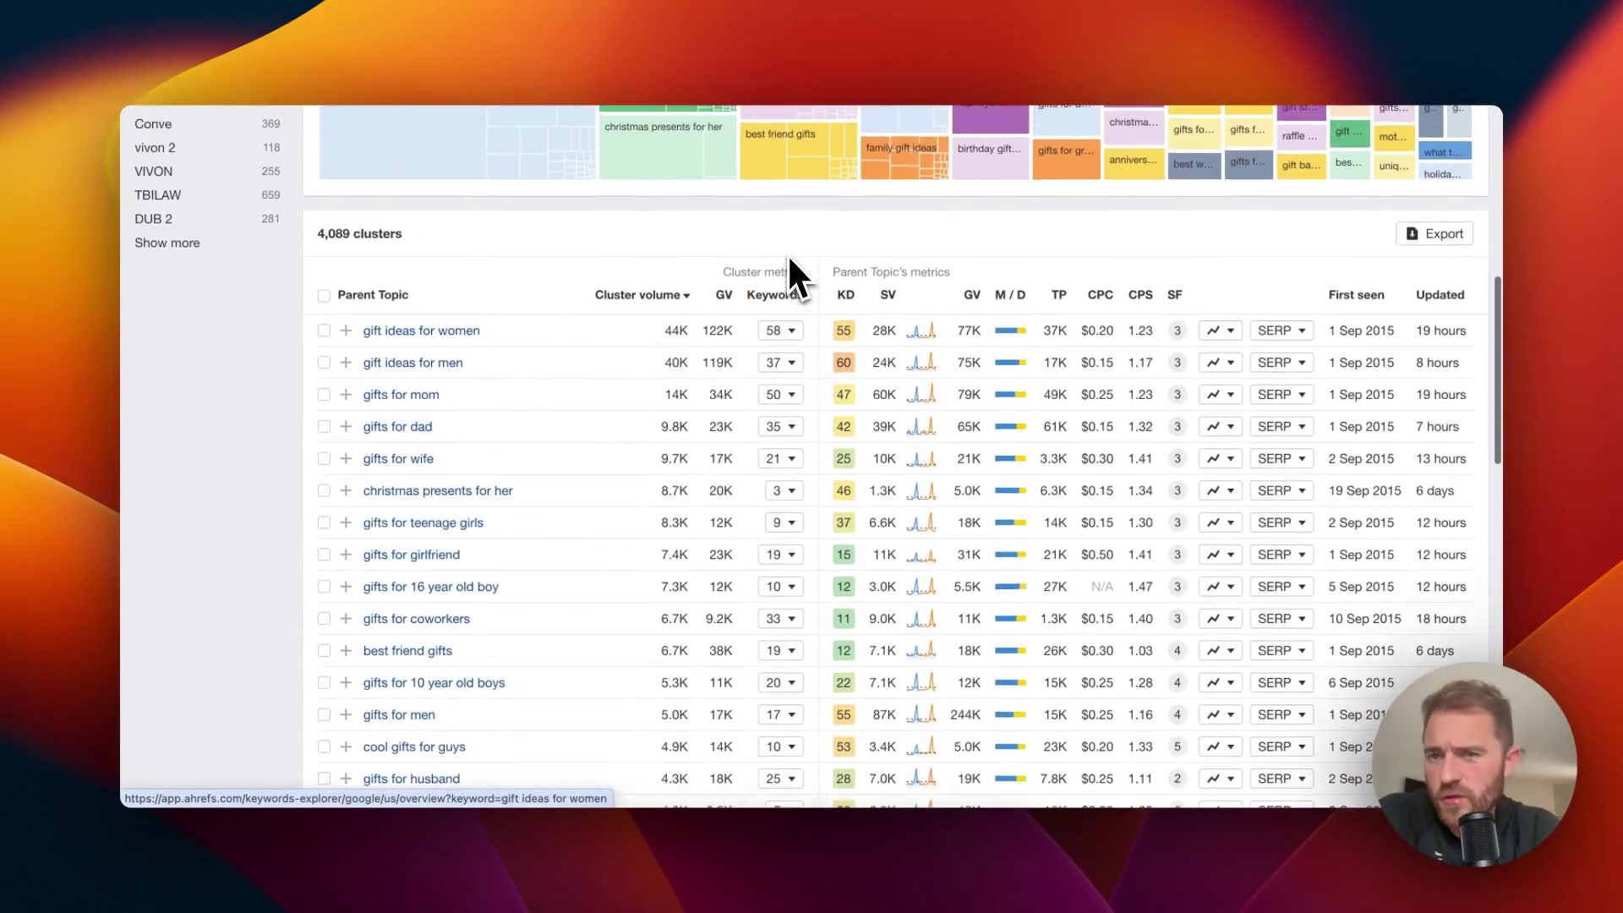
{"action": "scroll", "coordinate": [787, 252], "scroll_direction": "up", "scroll_amount": 5}
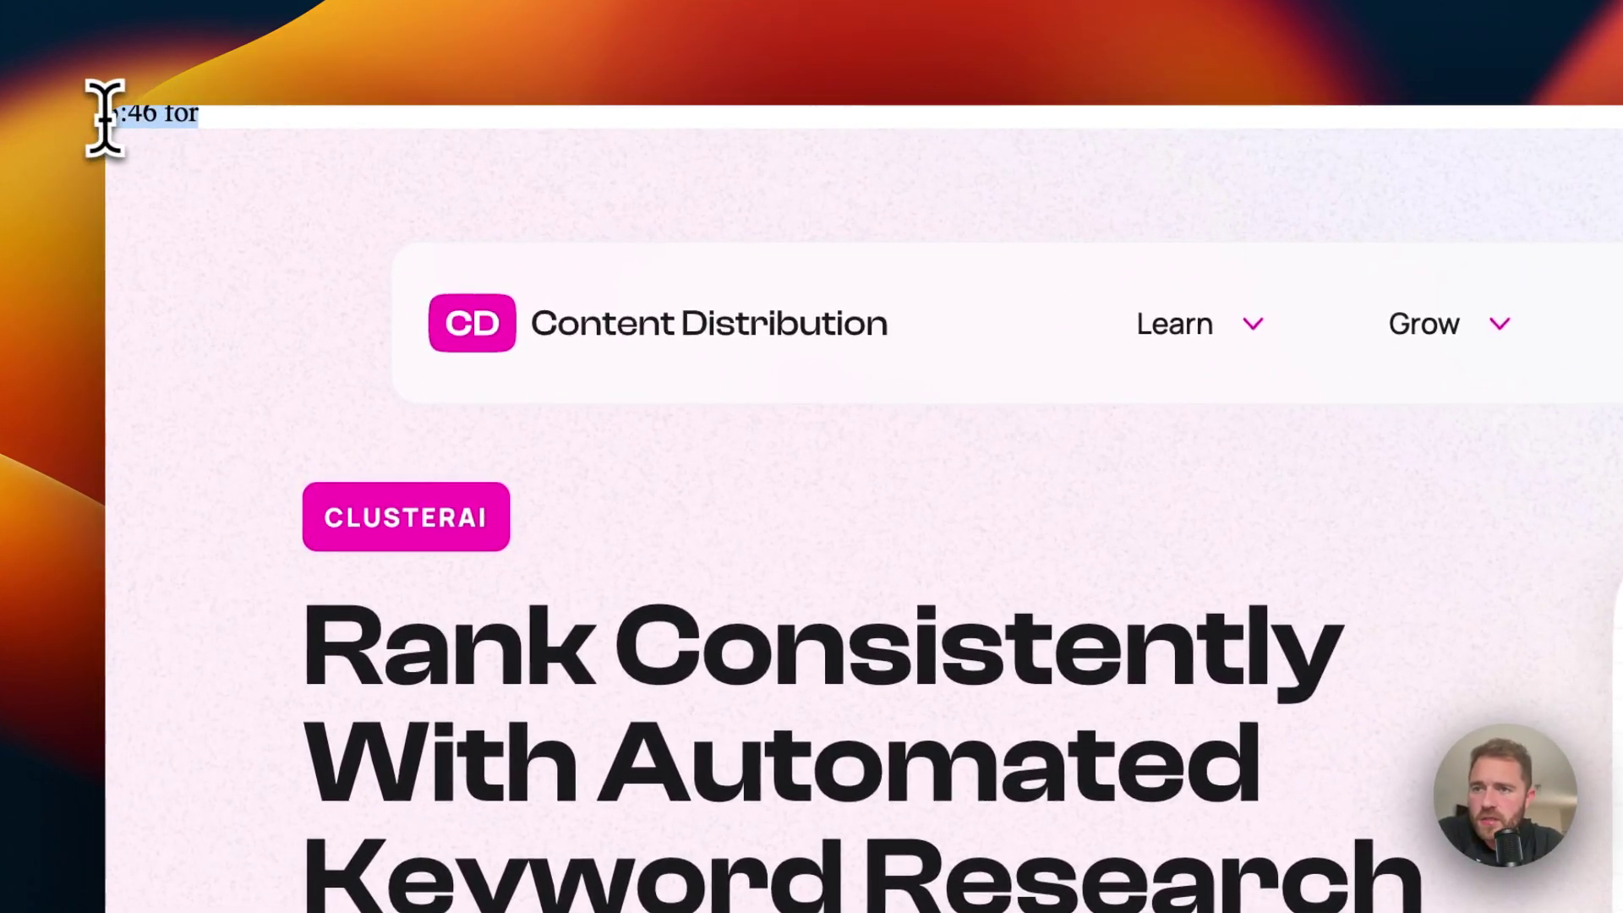
- Scroll through ClusterAI's feature sections on importing, comparing and clustering keywords
{"action": "left_click_drag", "start_coordinate": [118, 108], "coordinate": [161, 123]}
{"action": "left_click", "coordinate": [181, 99]}
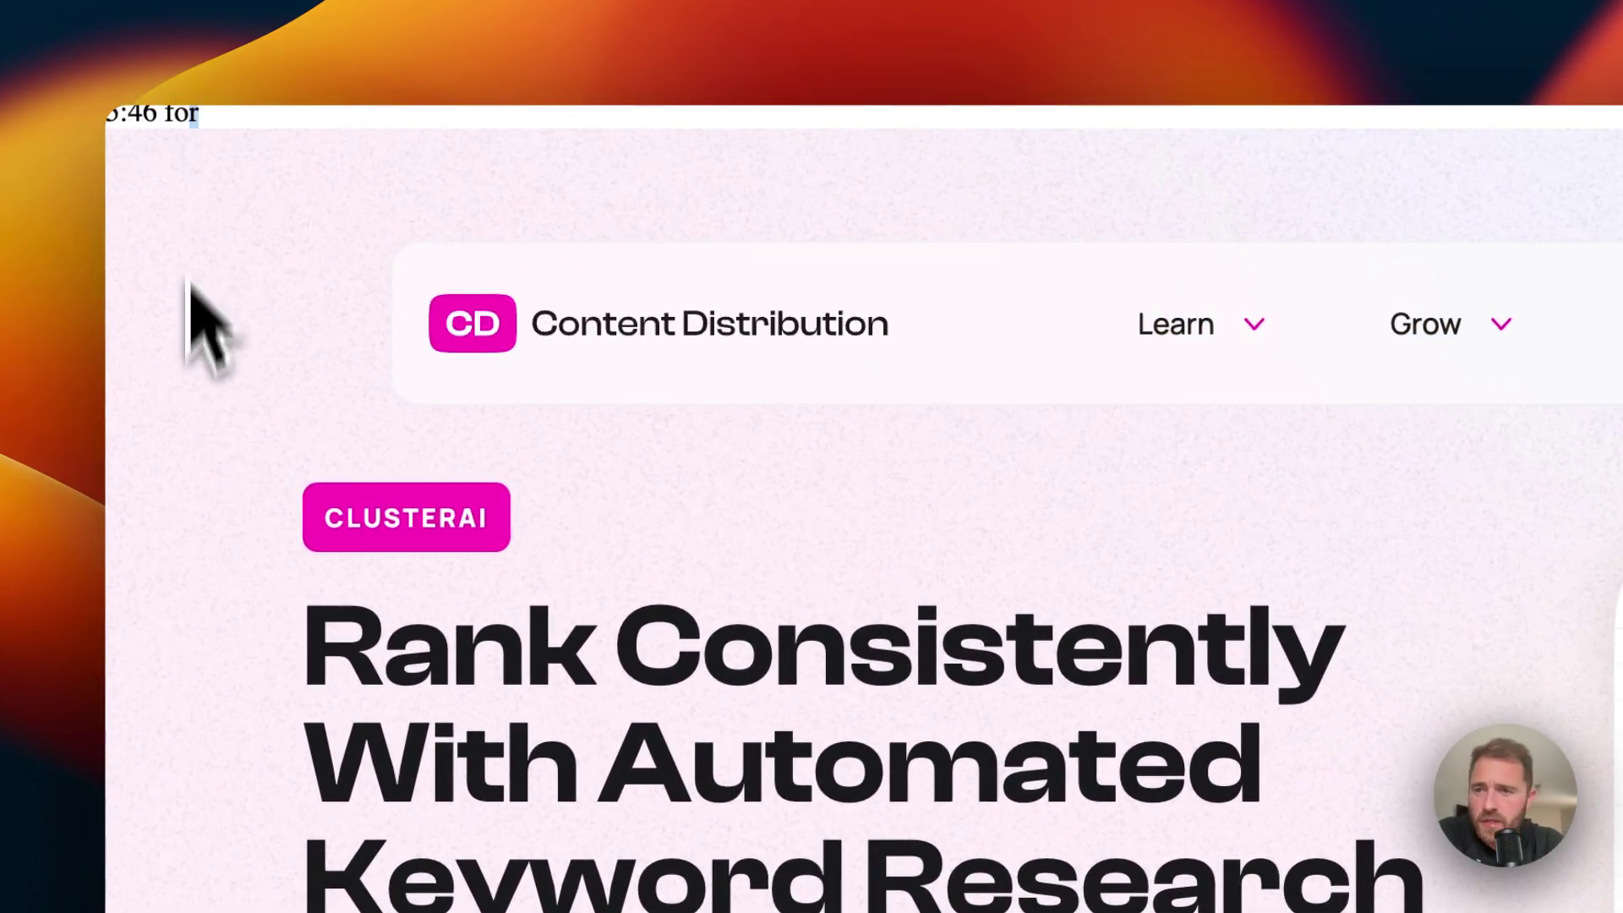
{"action": "scroll", "coordinate": [194, 395], "scroll_direction": "down", "scroll_amount": 10}
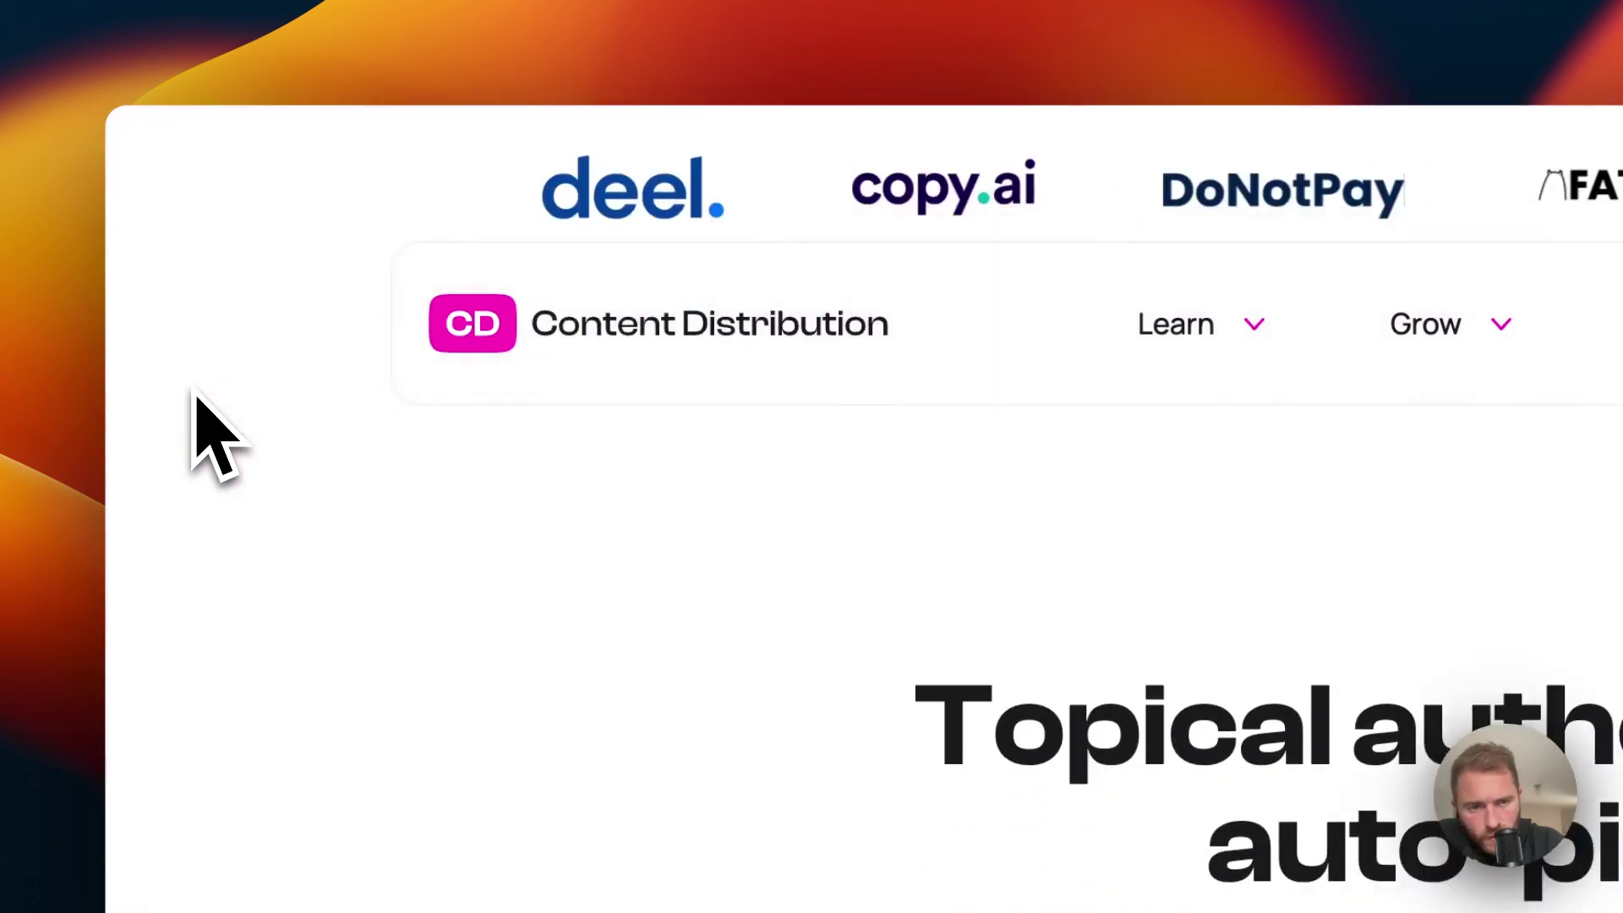
{"action": "scroll", "coordinate": [195, 395], "scroll_direction": "up", "scroll_amount": 5}
{"action": "scroll", "coordinate": [194, 396], "scroll_direction": "up", "scroll_amount": 3}
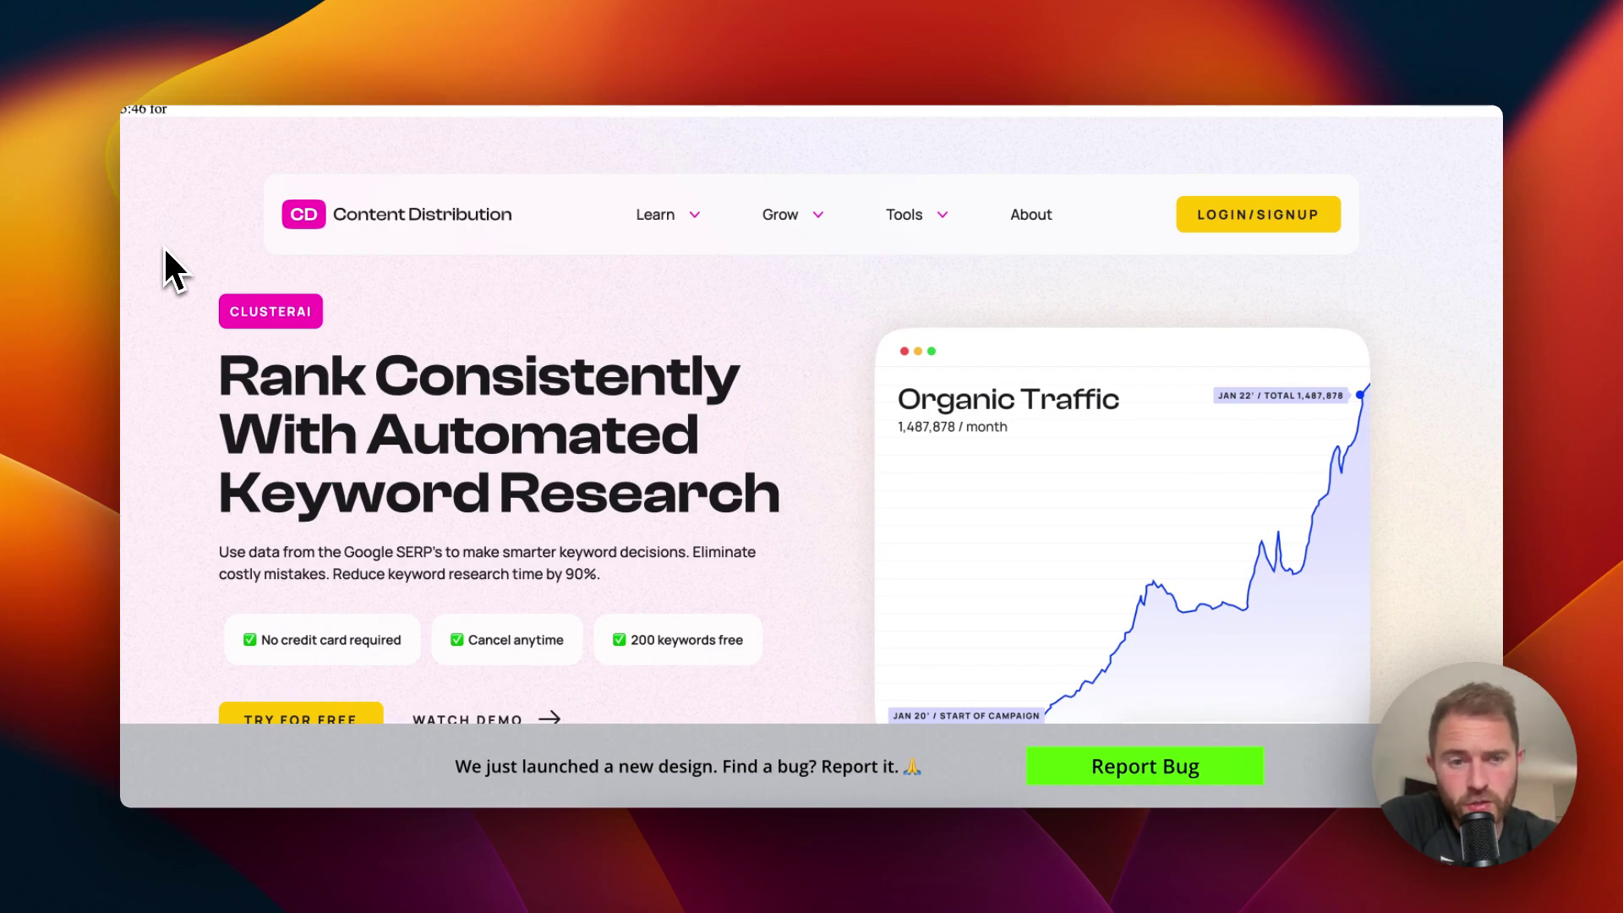
{"action": "scroll", "coordinate": [166, 252], "scroll_direction": "down", "scroll_amount": 5}
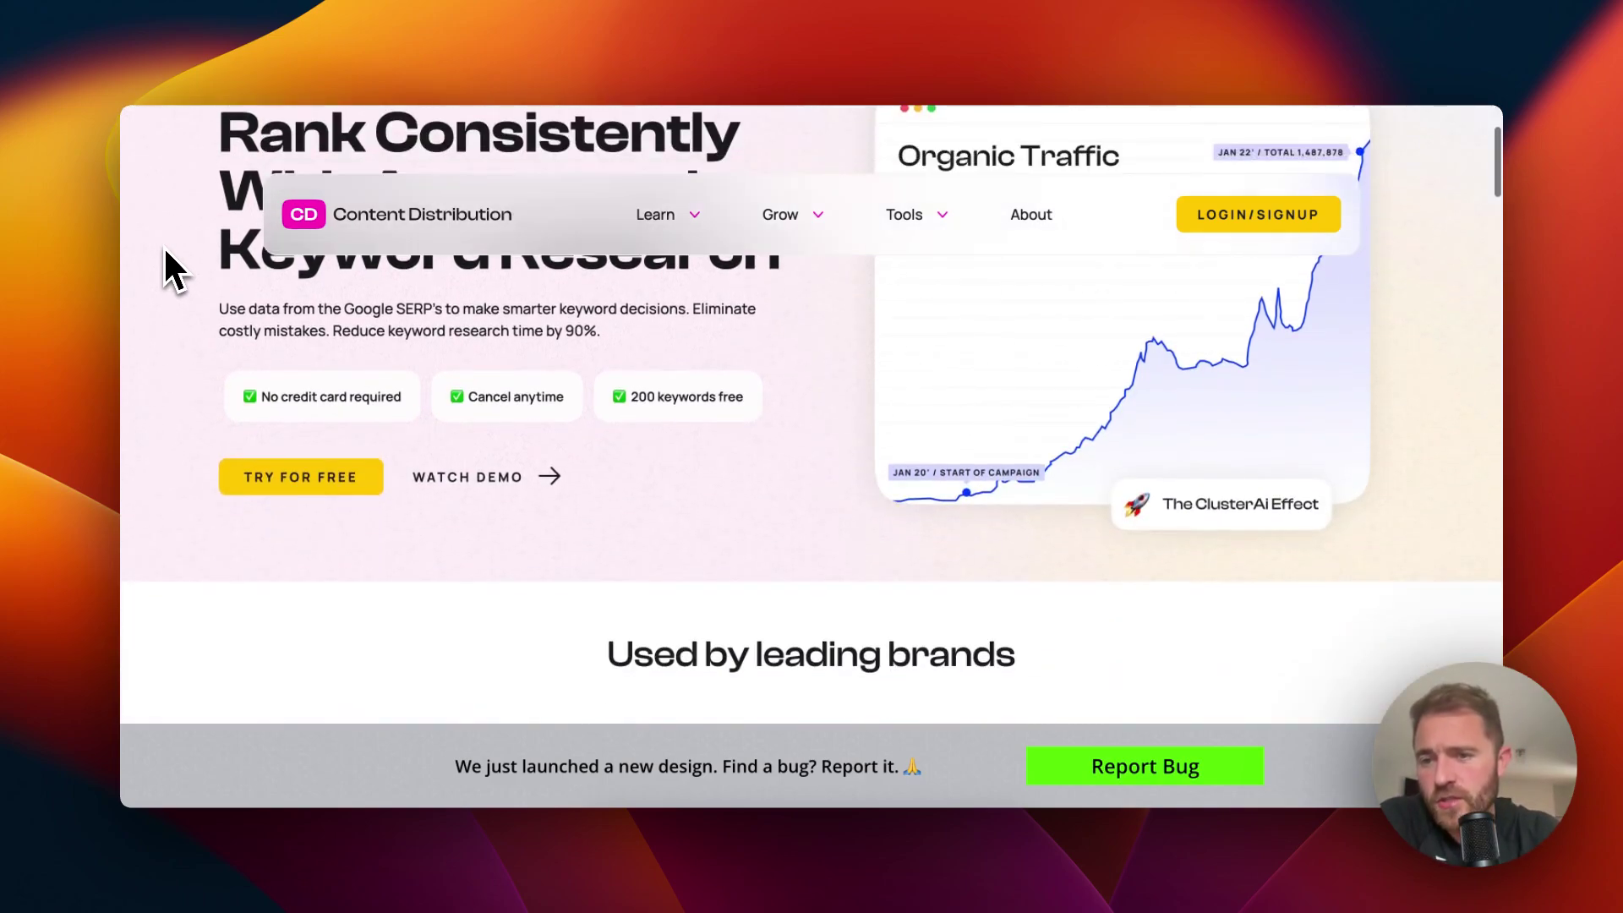
{"action": "scroll", "coordinate": [166, 252], "scroll_direction": "down", "scroll_amount": 3}
{"action": "scroll", "coordinate": [166, 251], "scroll_direction": "down", "scroll_amount": 4}
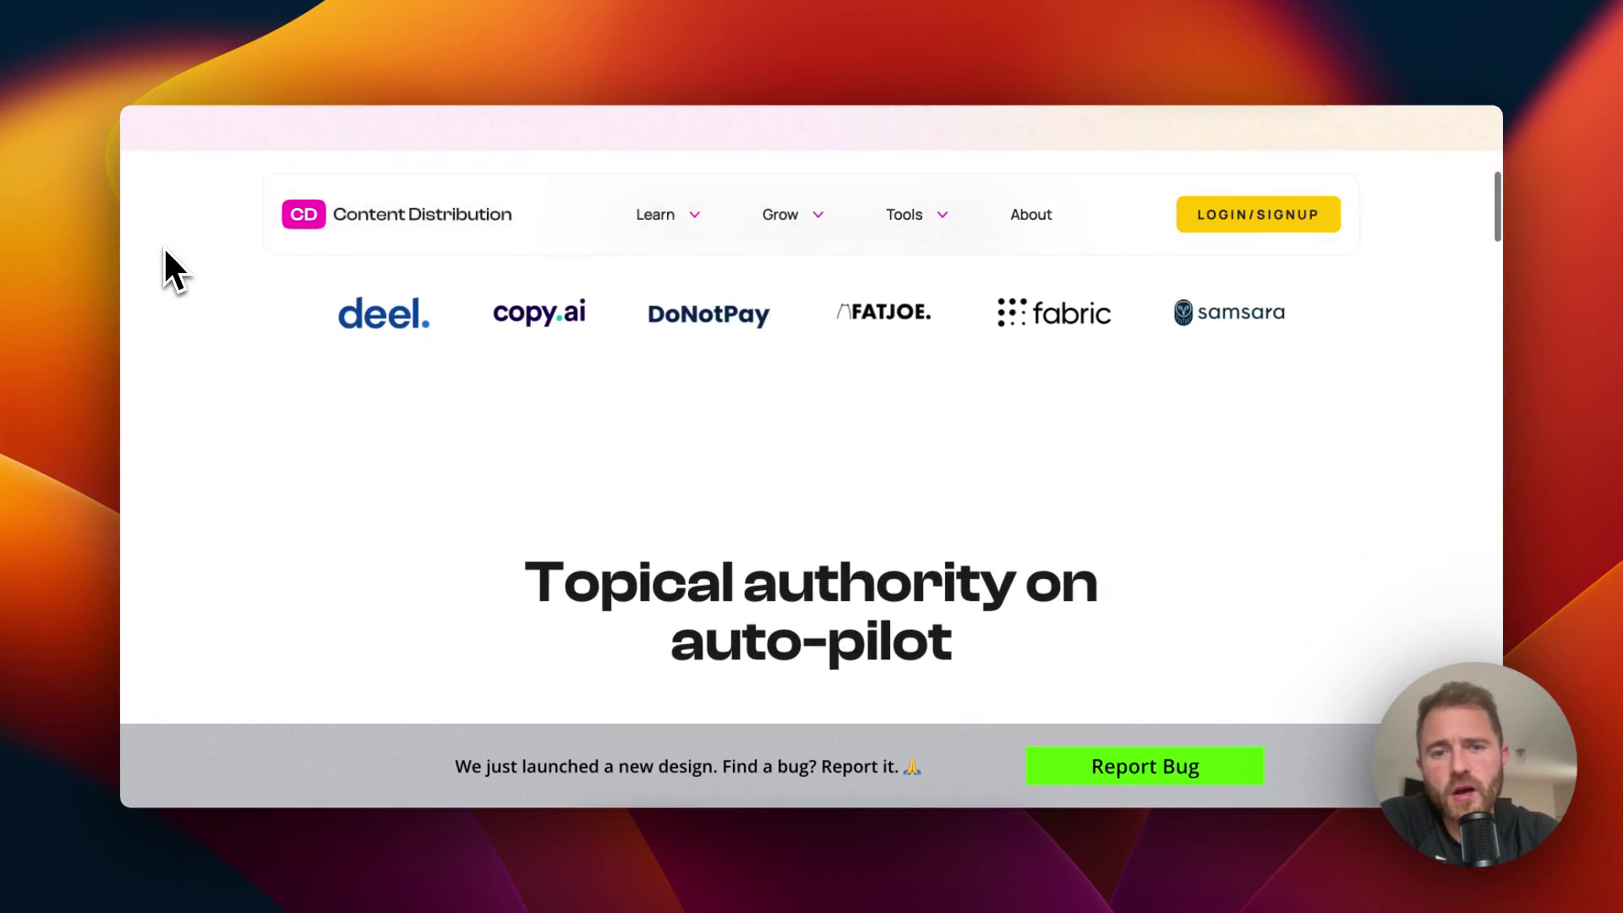
{"action": "scroll", "coordinate": [166, 252], "scroll_direction": "down", "scroll_amount": 2}
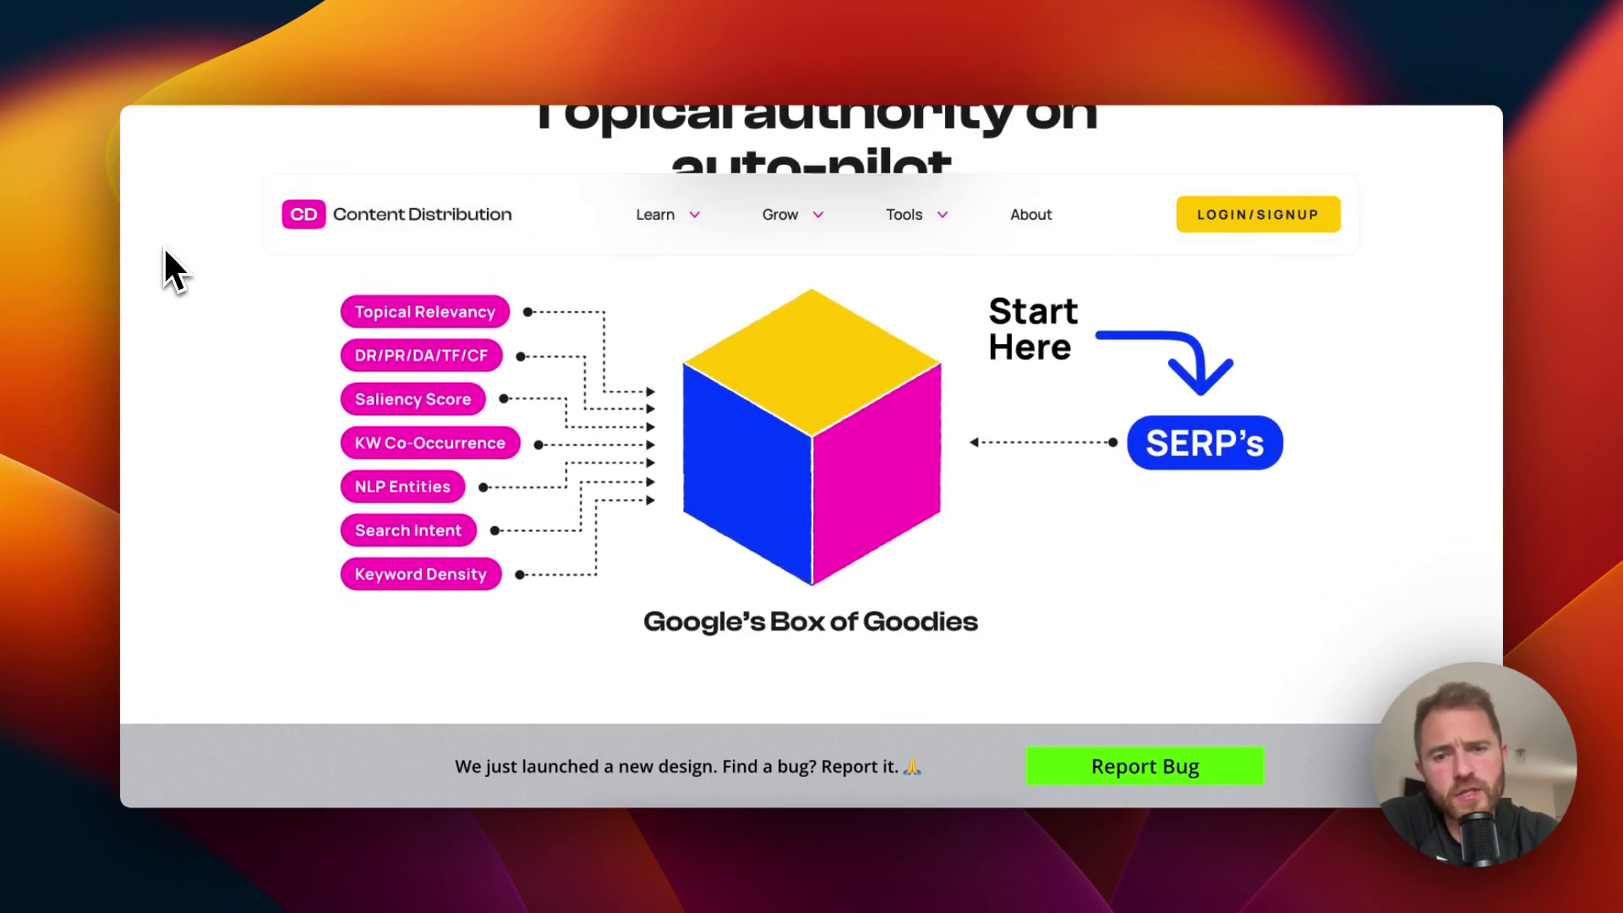
{"action": "scroll", "coordinate": [166, 252], "scroll_direction": "down", "scroll_amount": 5}
{"action": "scroll", "coordinate": [166, 252], "scroll_direction": "down", "scroll_amount": 10}
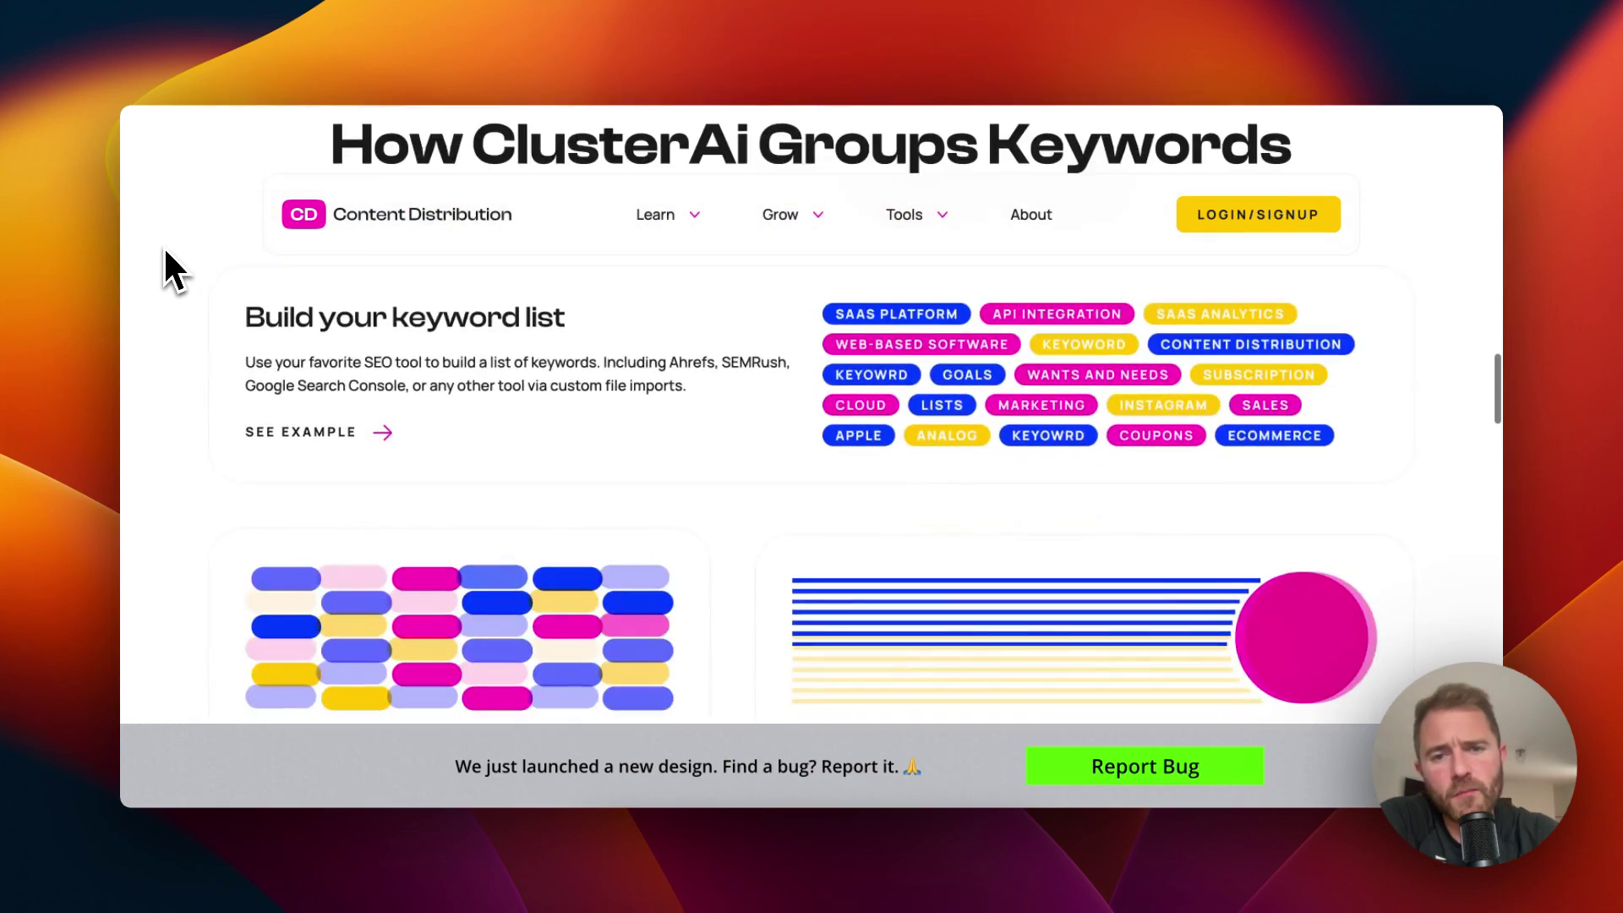
{"action": "scroll", "coordinate": [166, 252], "scroll_direction": "down", "scroll_amount": 5}
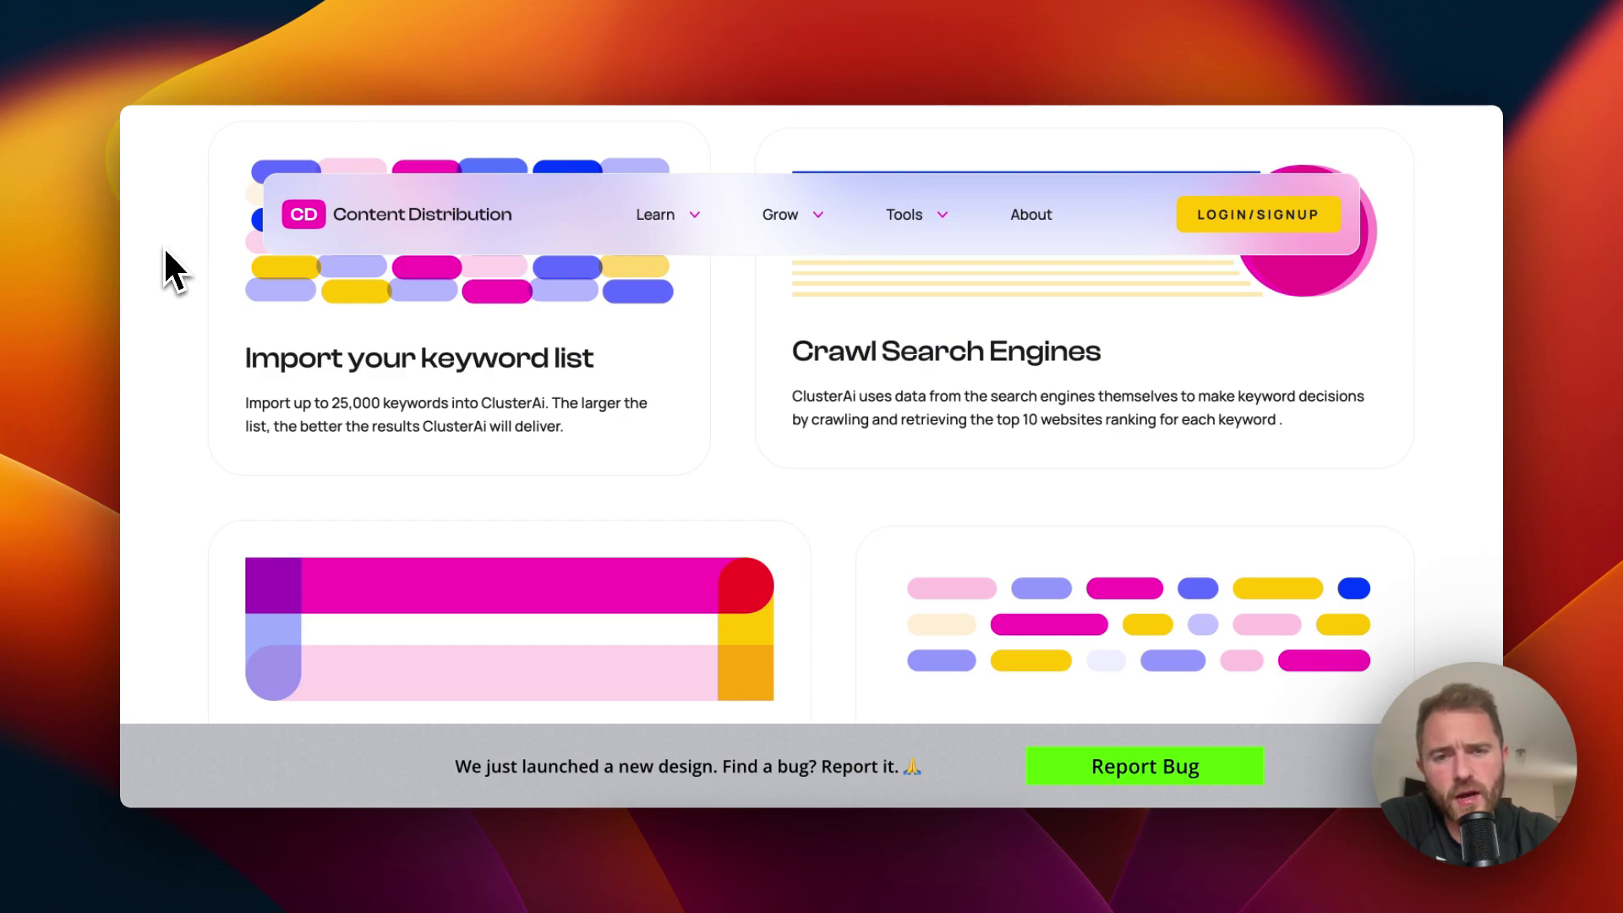
{"action": "scroll", "coordinate": [166, 252], "scroll_direction": "down", "scroll_amount": 3}
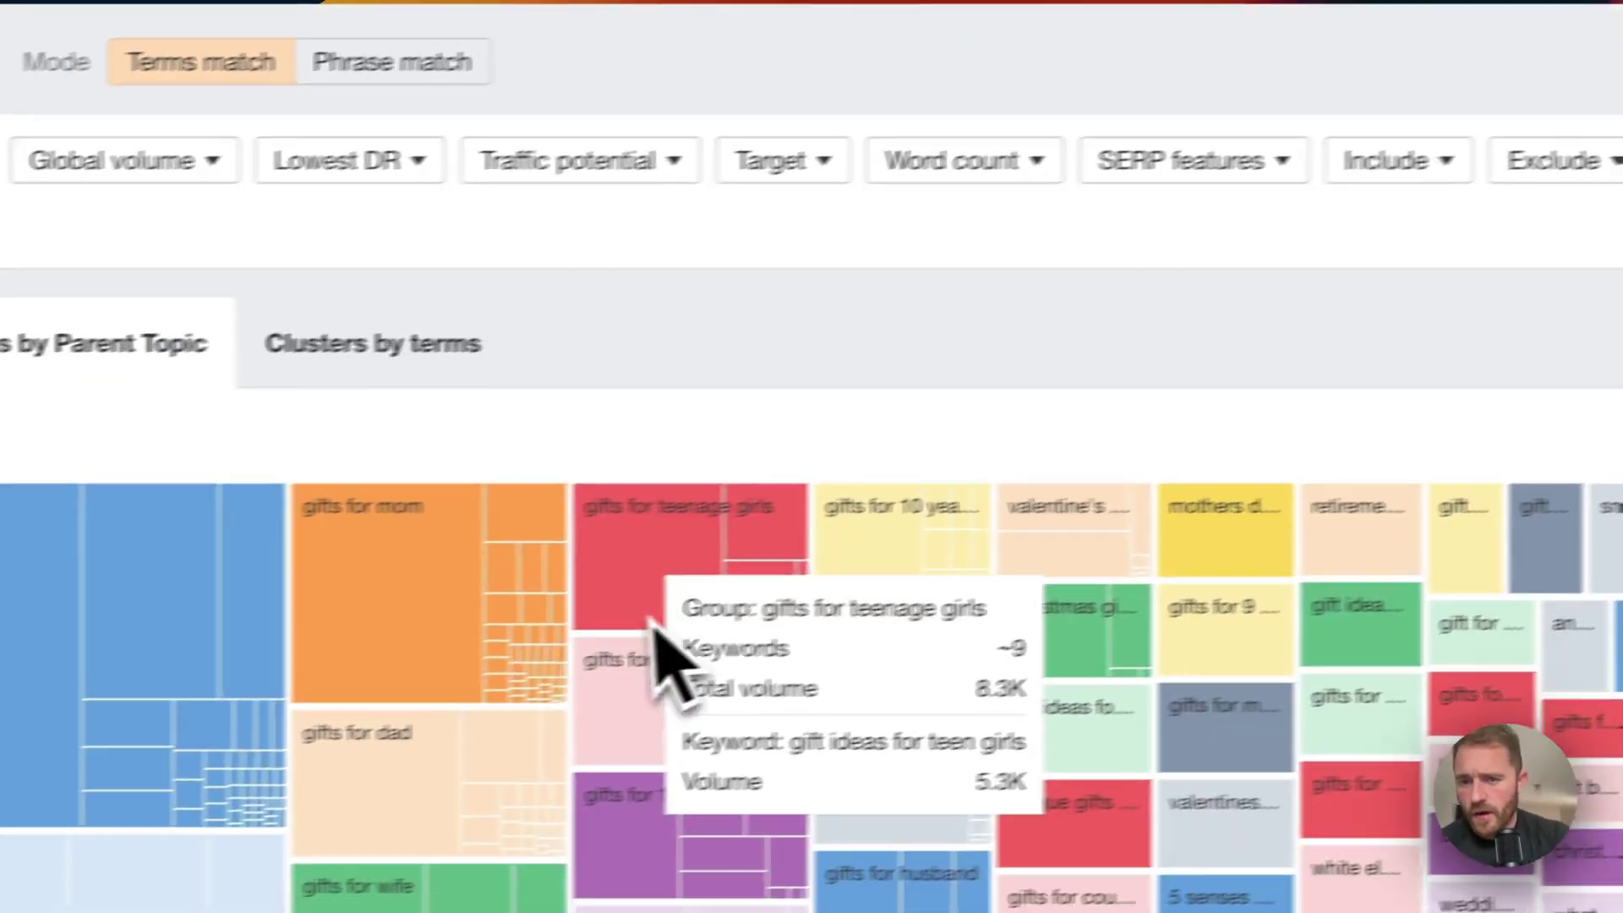
{"action": "scroll", "coordinate": [655, 621], "scroll_direction": "down", "scroll_amount": 10}
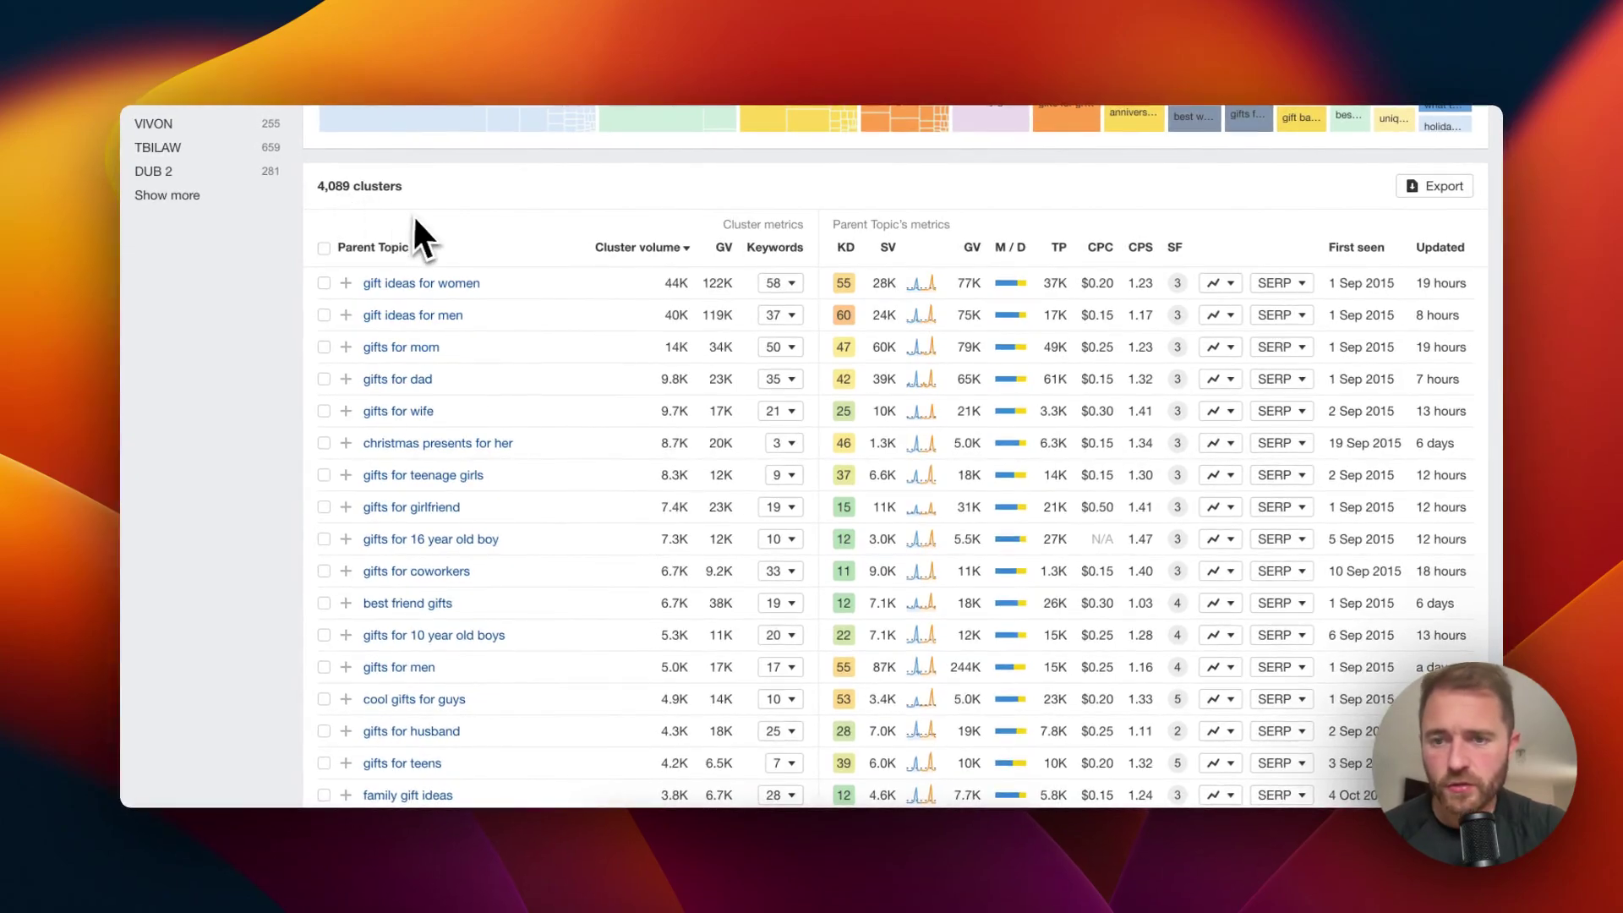
{"action": "scroll", "coordinate": [428, 566], "scroll_direction": "down", "scroll_amount": 5}
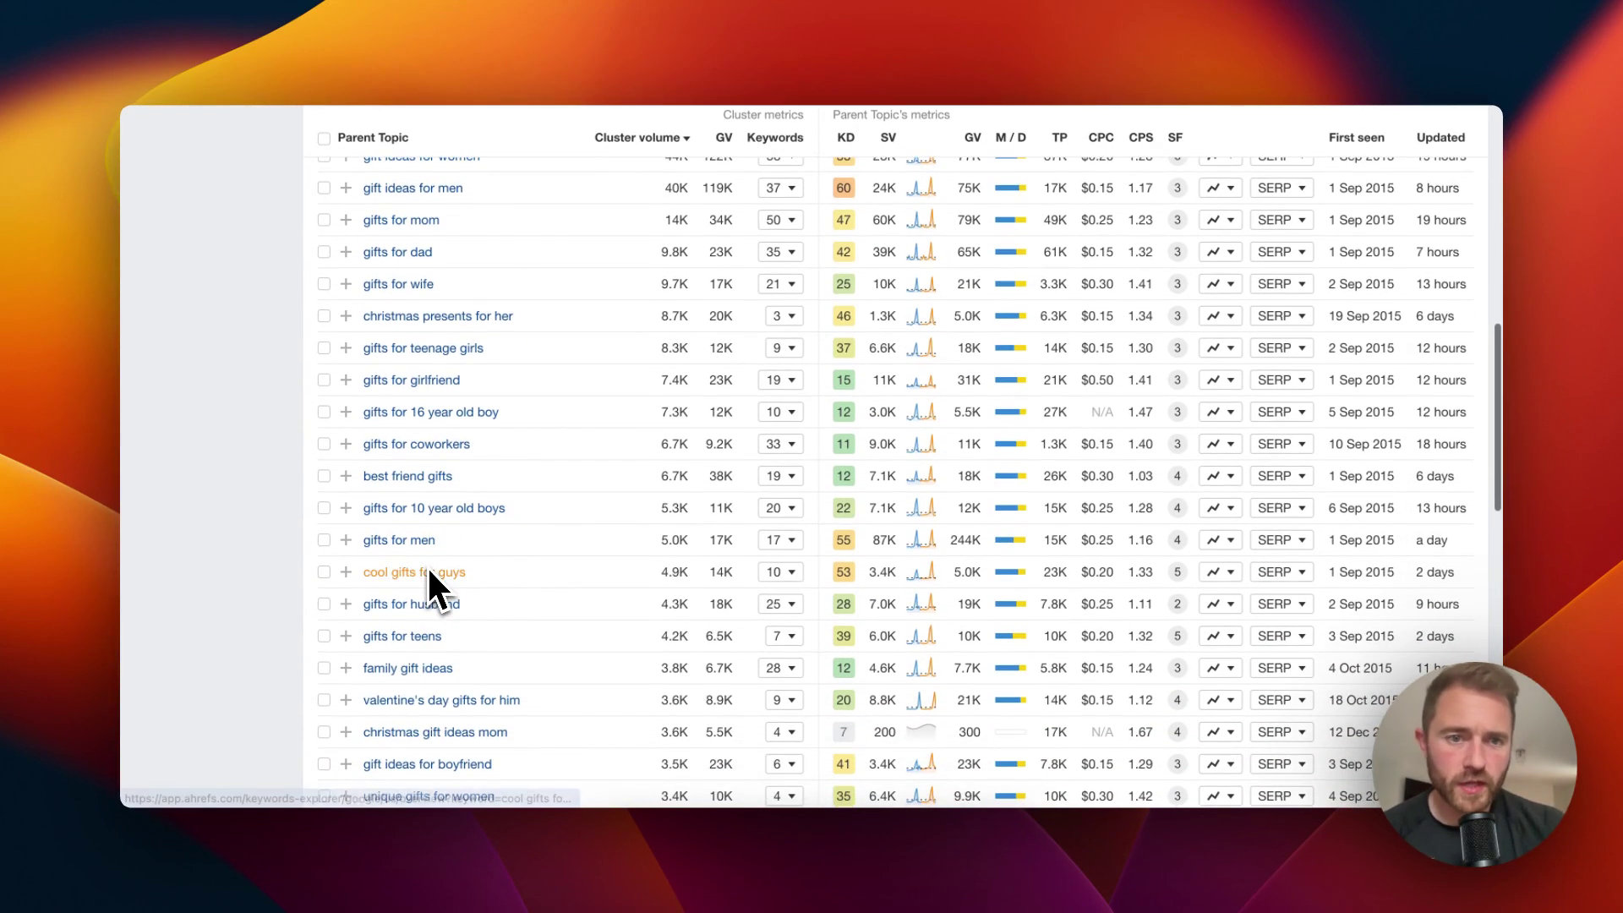
{"action": "scroll", "coordinate": [428, 565], "scroll_direction": "down", "scroll_amount": 2}
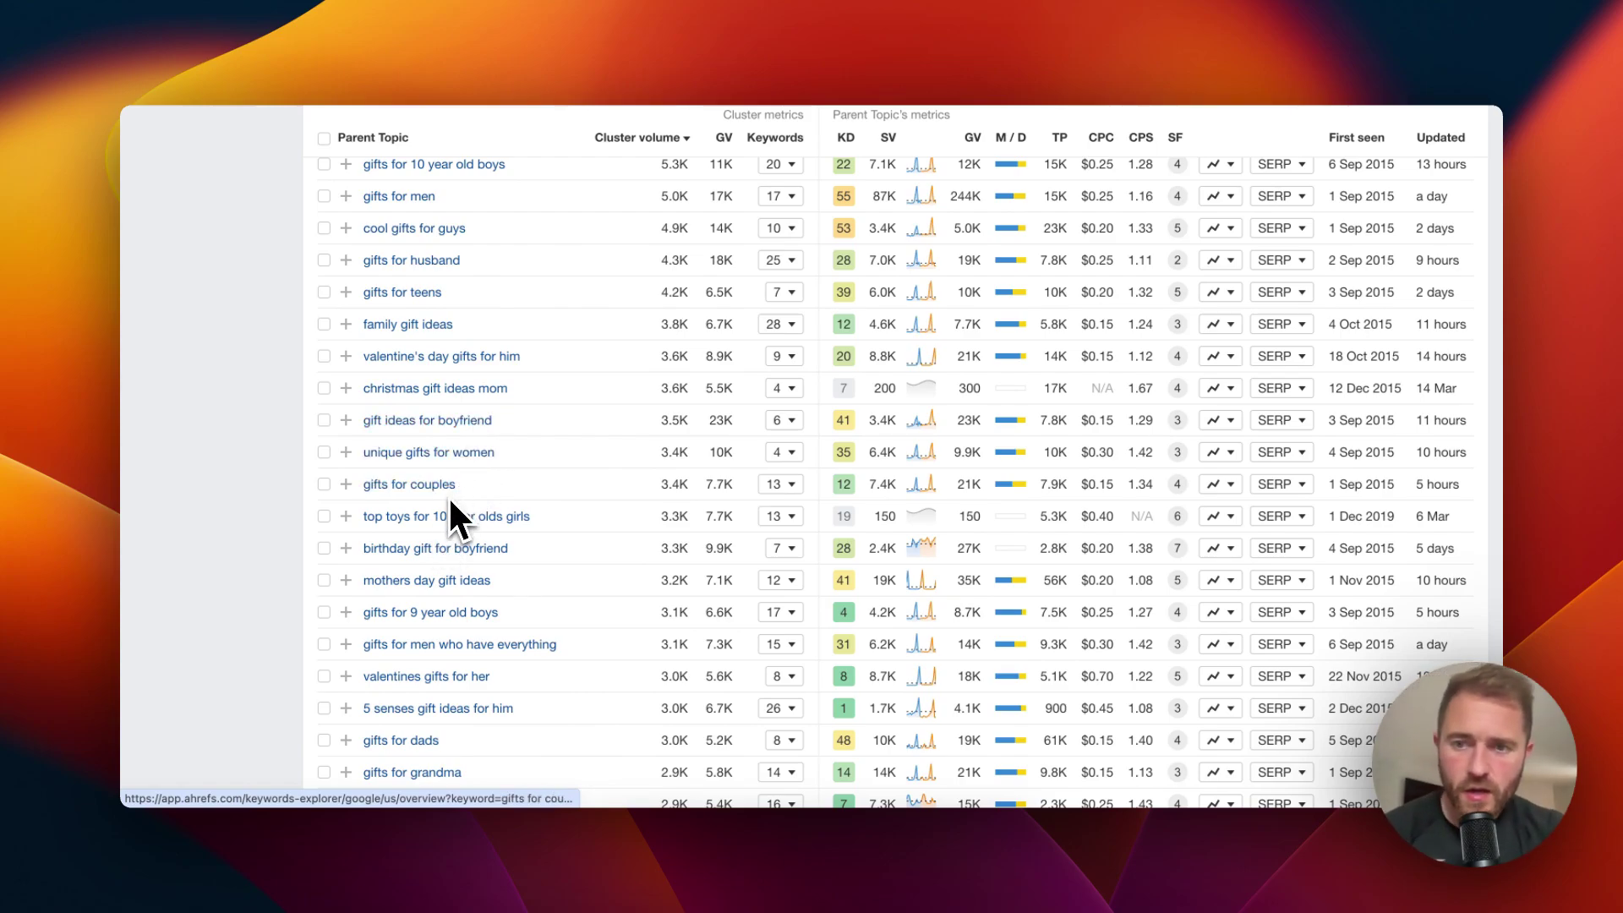
{"action": "scroll", "coordinate": [448, 489], "scroll_direction": "up", "scroll_amount": 8}
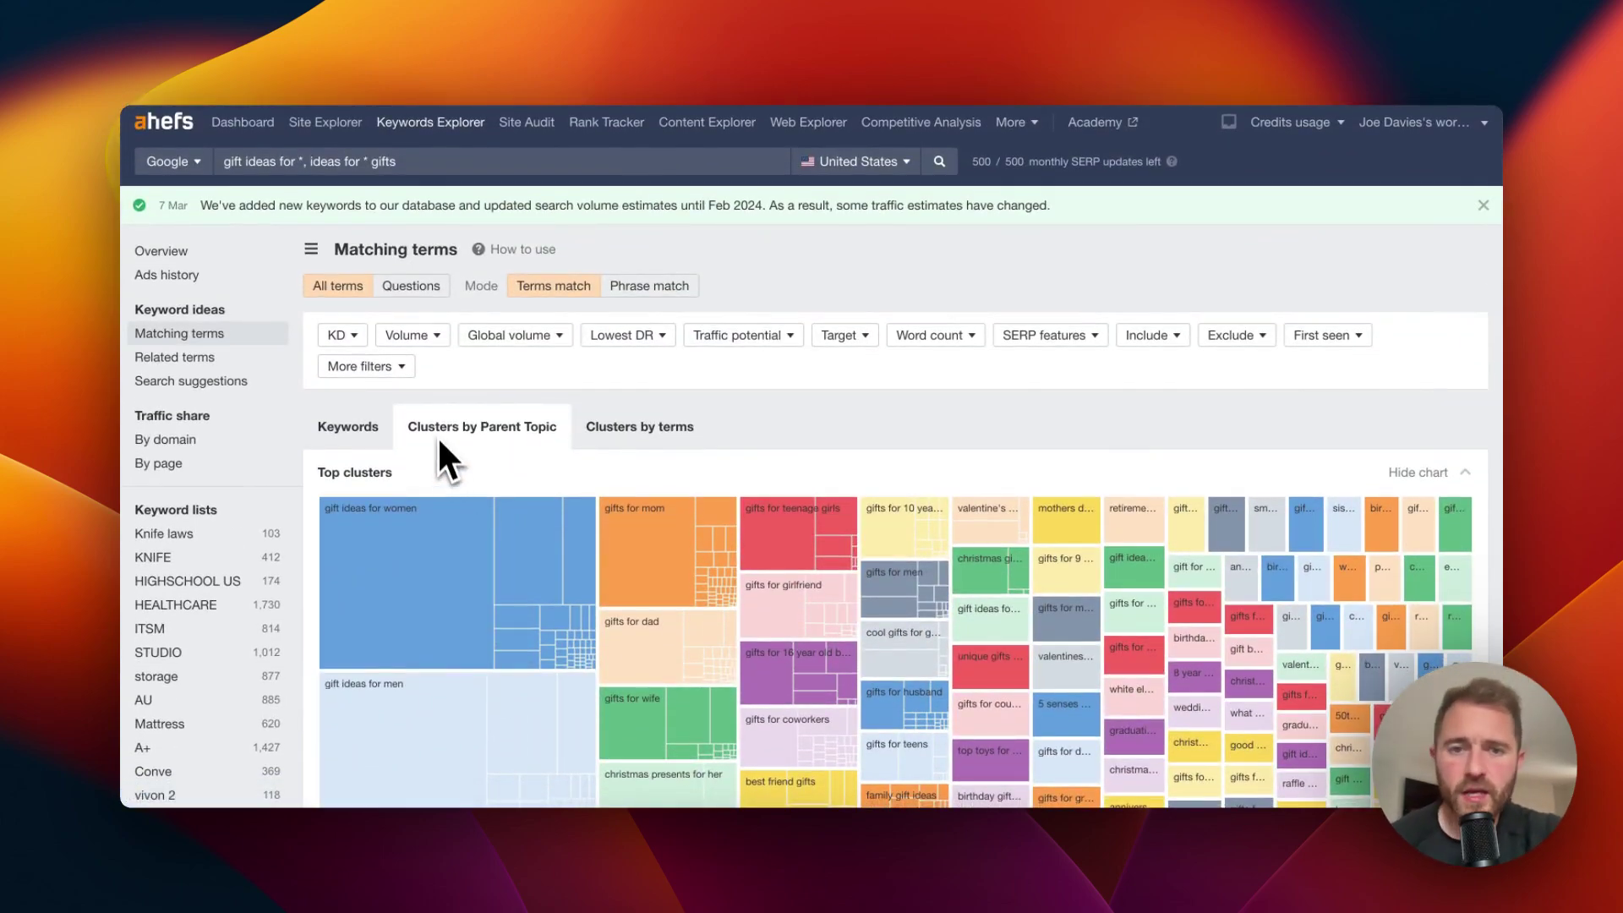
{"action": "scroll", "coordinate": [455, 490], "scroll_direction": "down", "scroll_amount": 6}
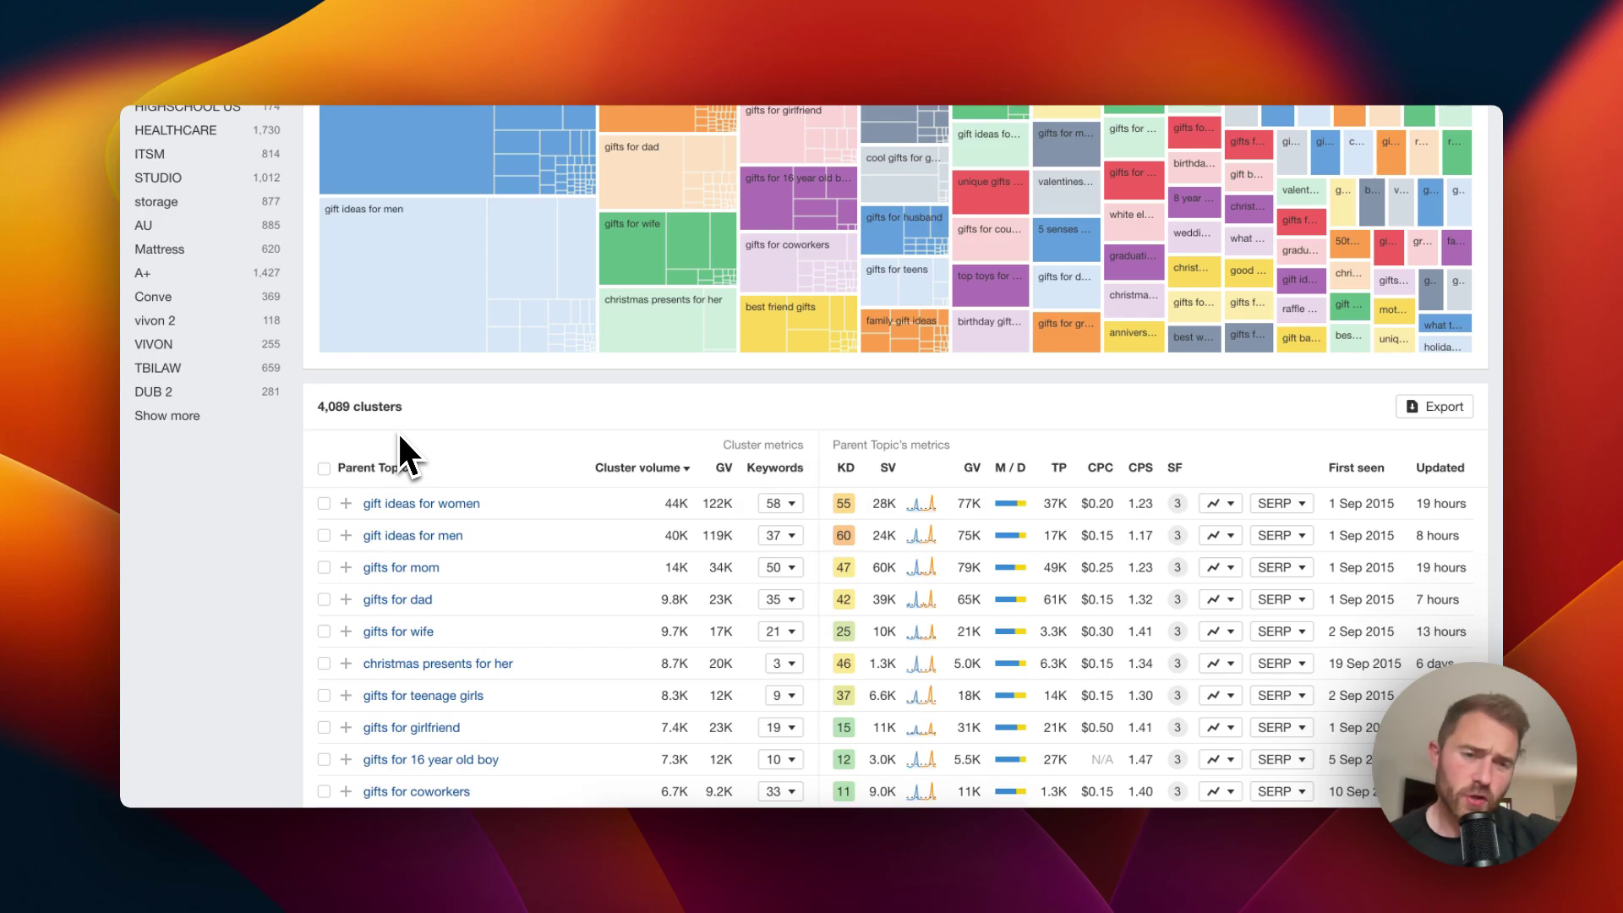
{"action": "scroll", "coordinate": [397, 429], "scroll_direction": "up", "scroll_amount": 6}
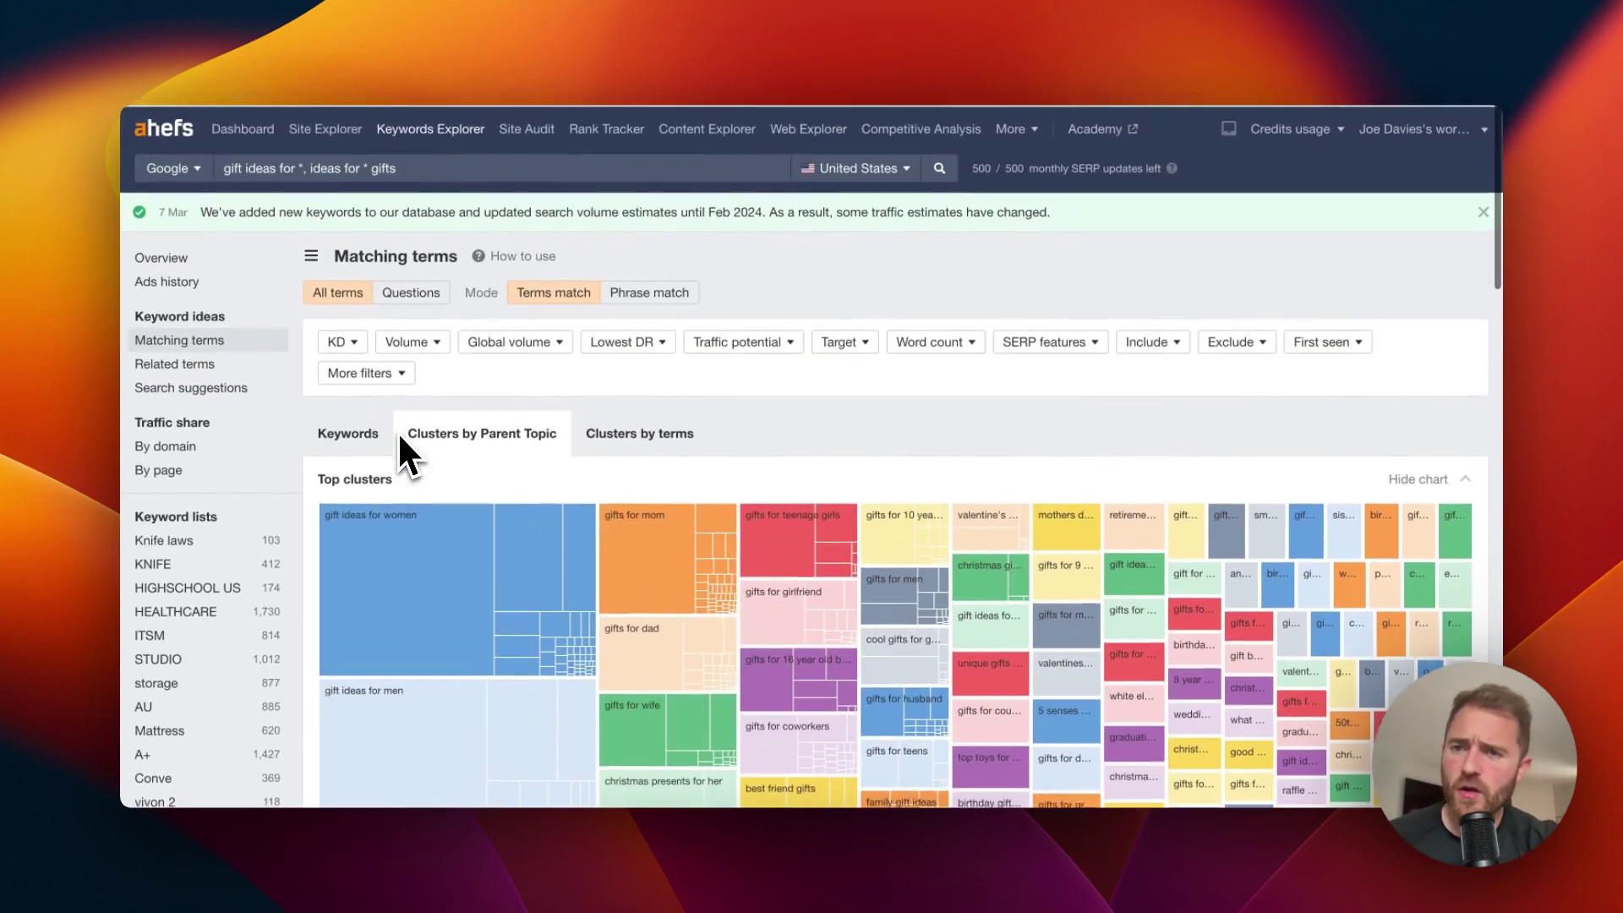
- Limit the clusters' keyword difficulty to at most 10
{"action": "left_click", "coordinate": [342, 330]}
{"action": "left_click", "coordinate": [676, 453]}
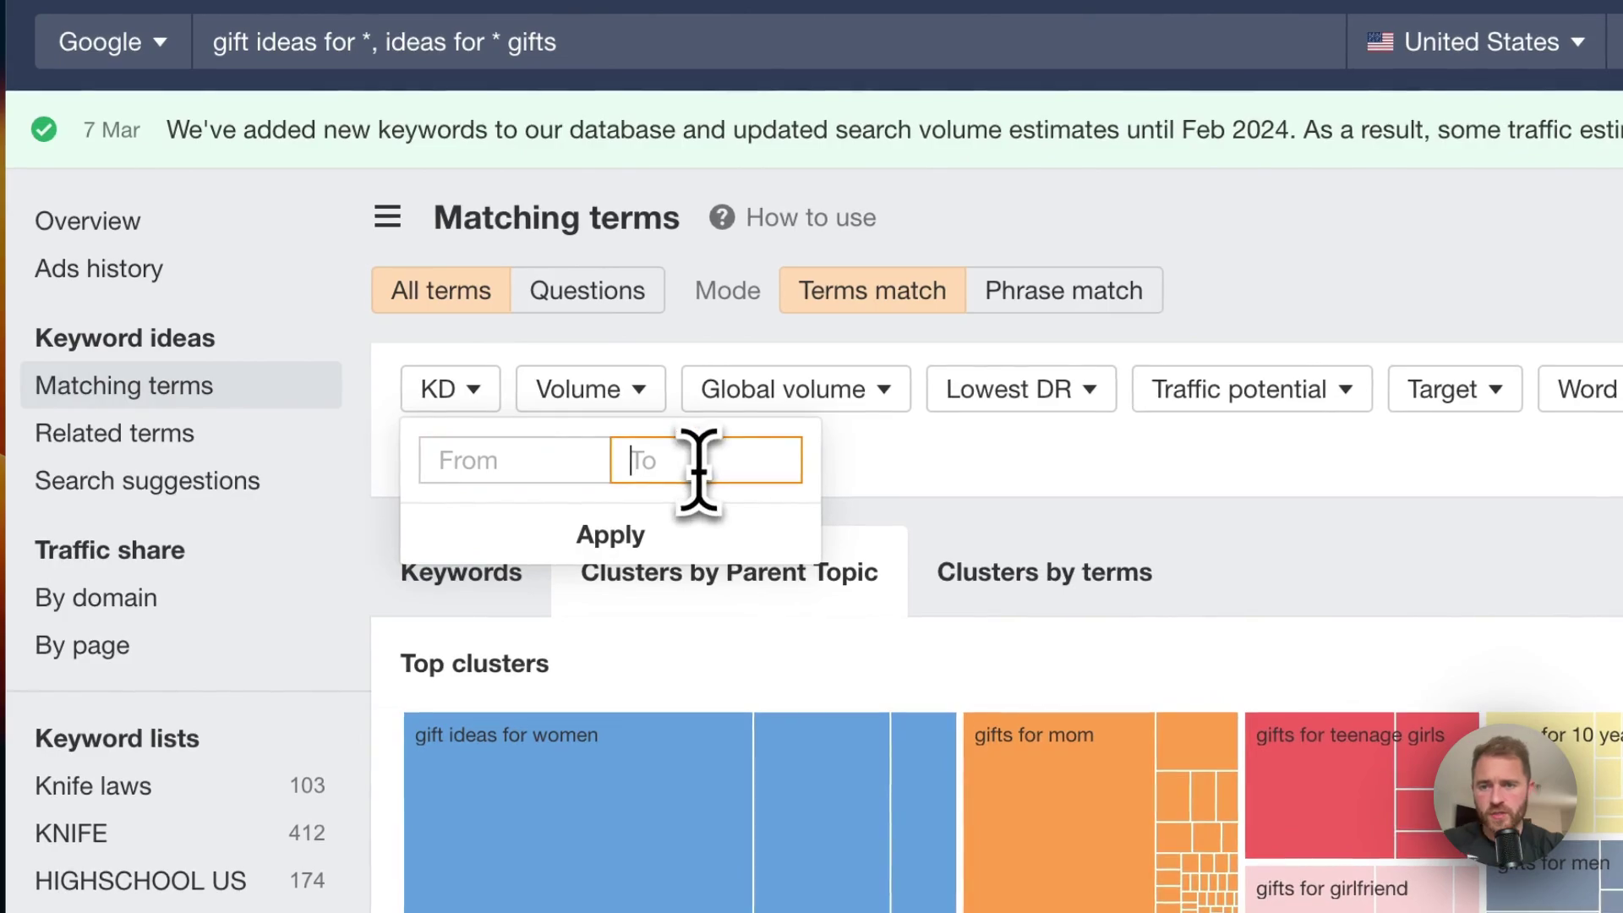
{"action": "type", "text": "10"}
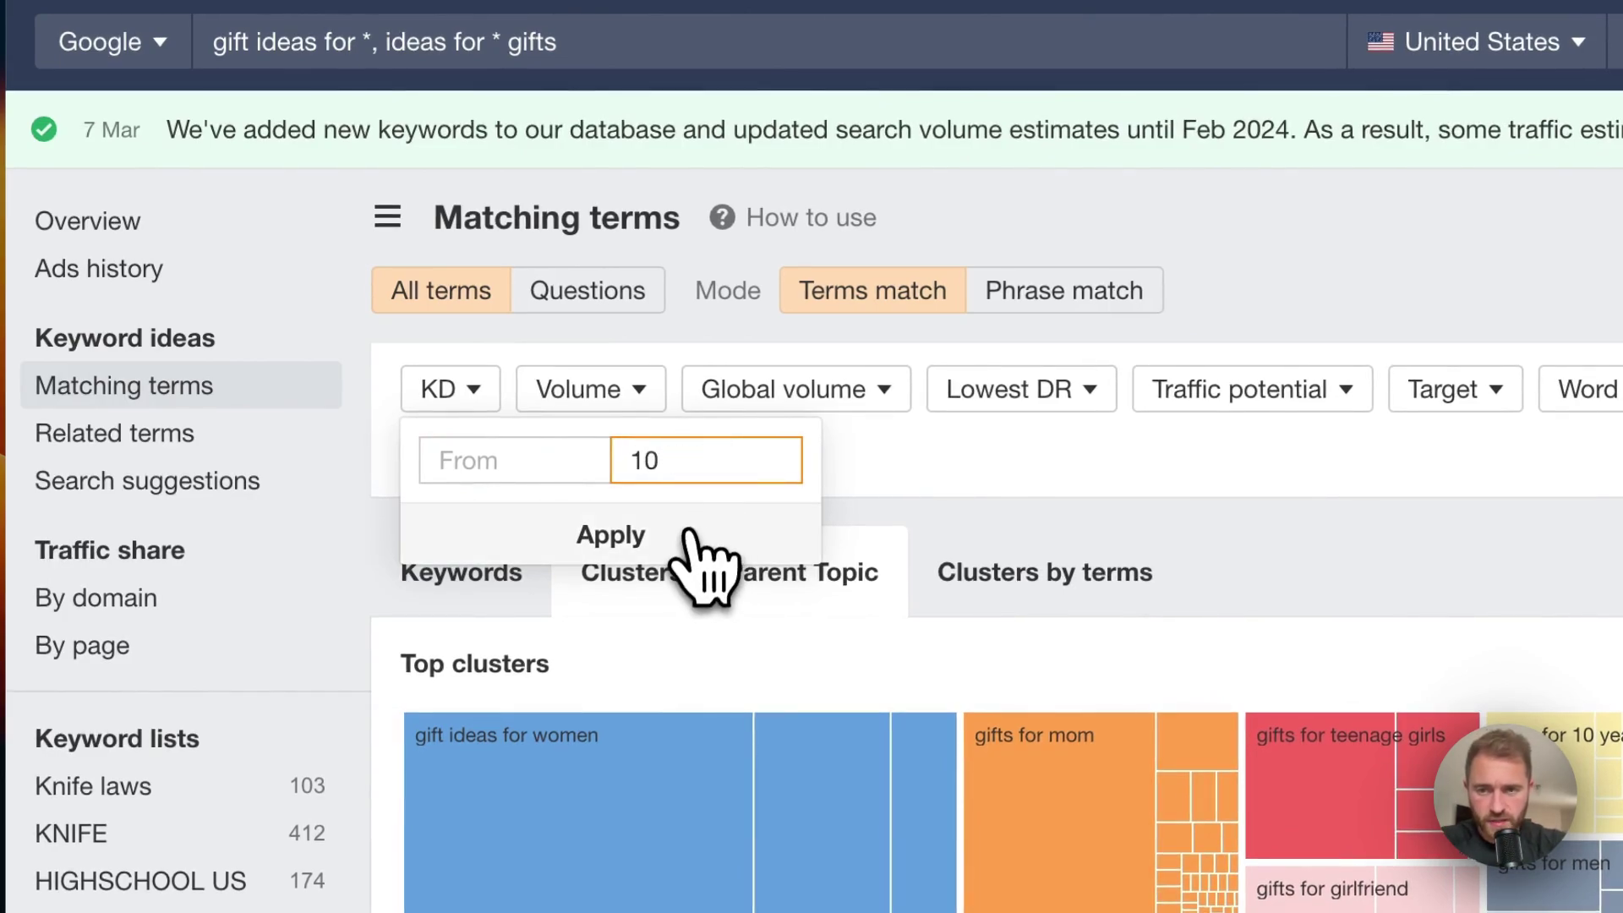
{"action": "left_click", "coordinate": [686, 541]}
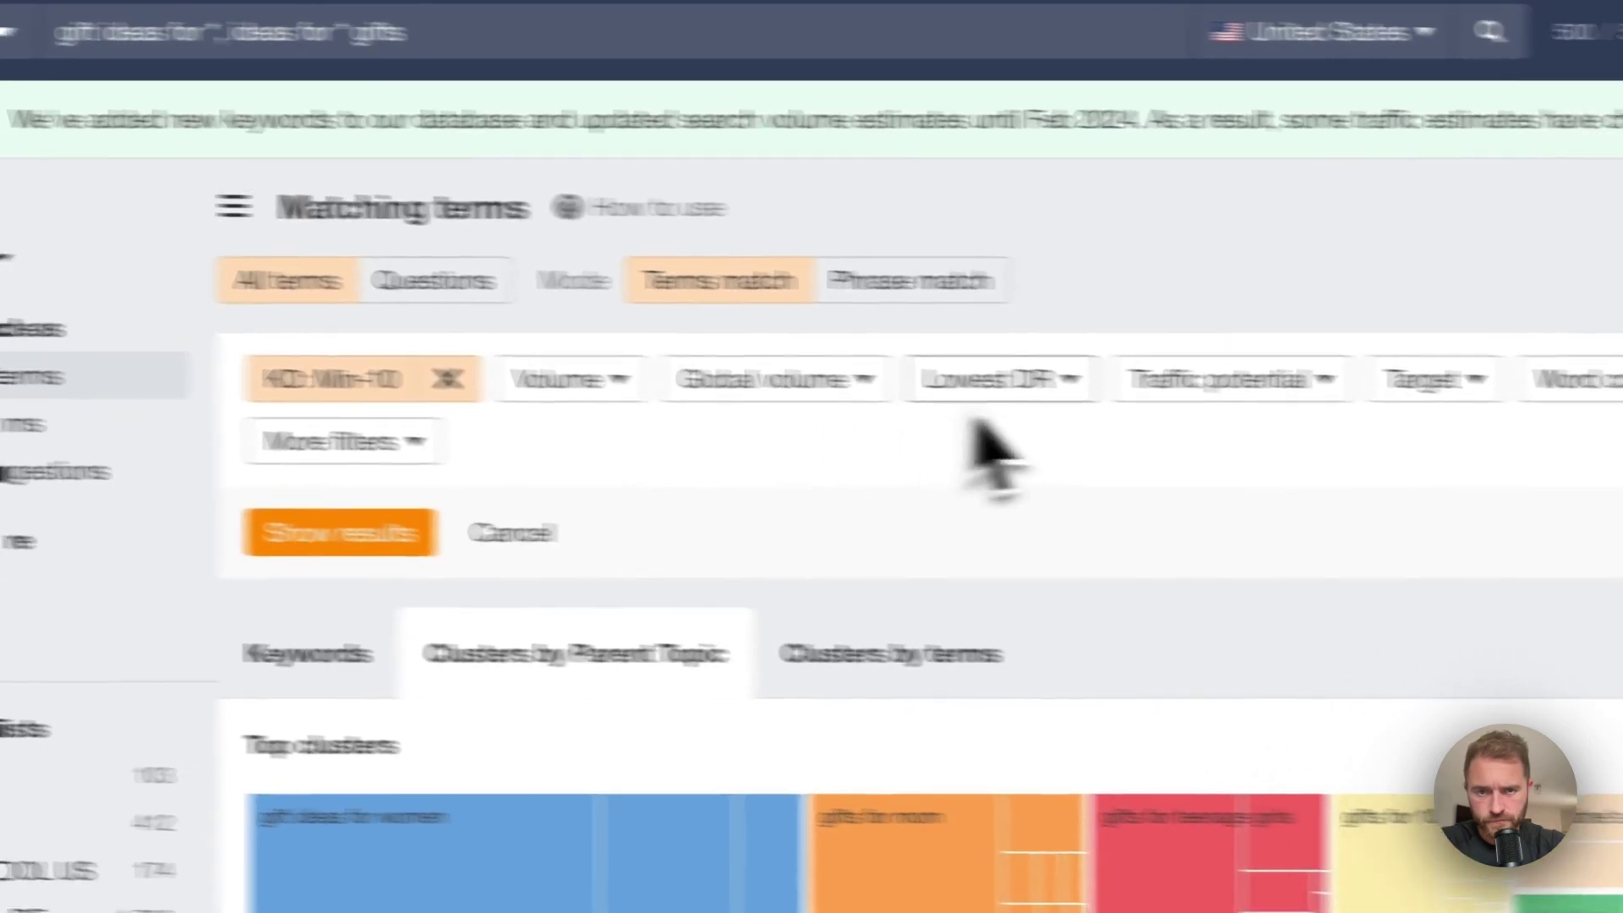
- Limit lowest DR in the top 5 to 5 and show the 134 matching clusters
{"action": "left_click", "coordinate": [1056, 380]}
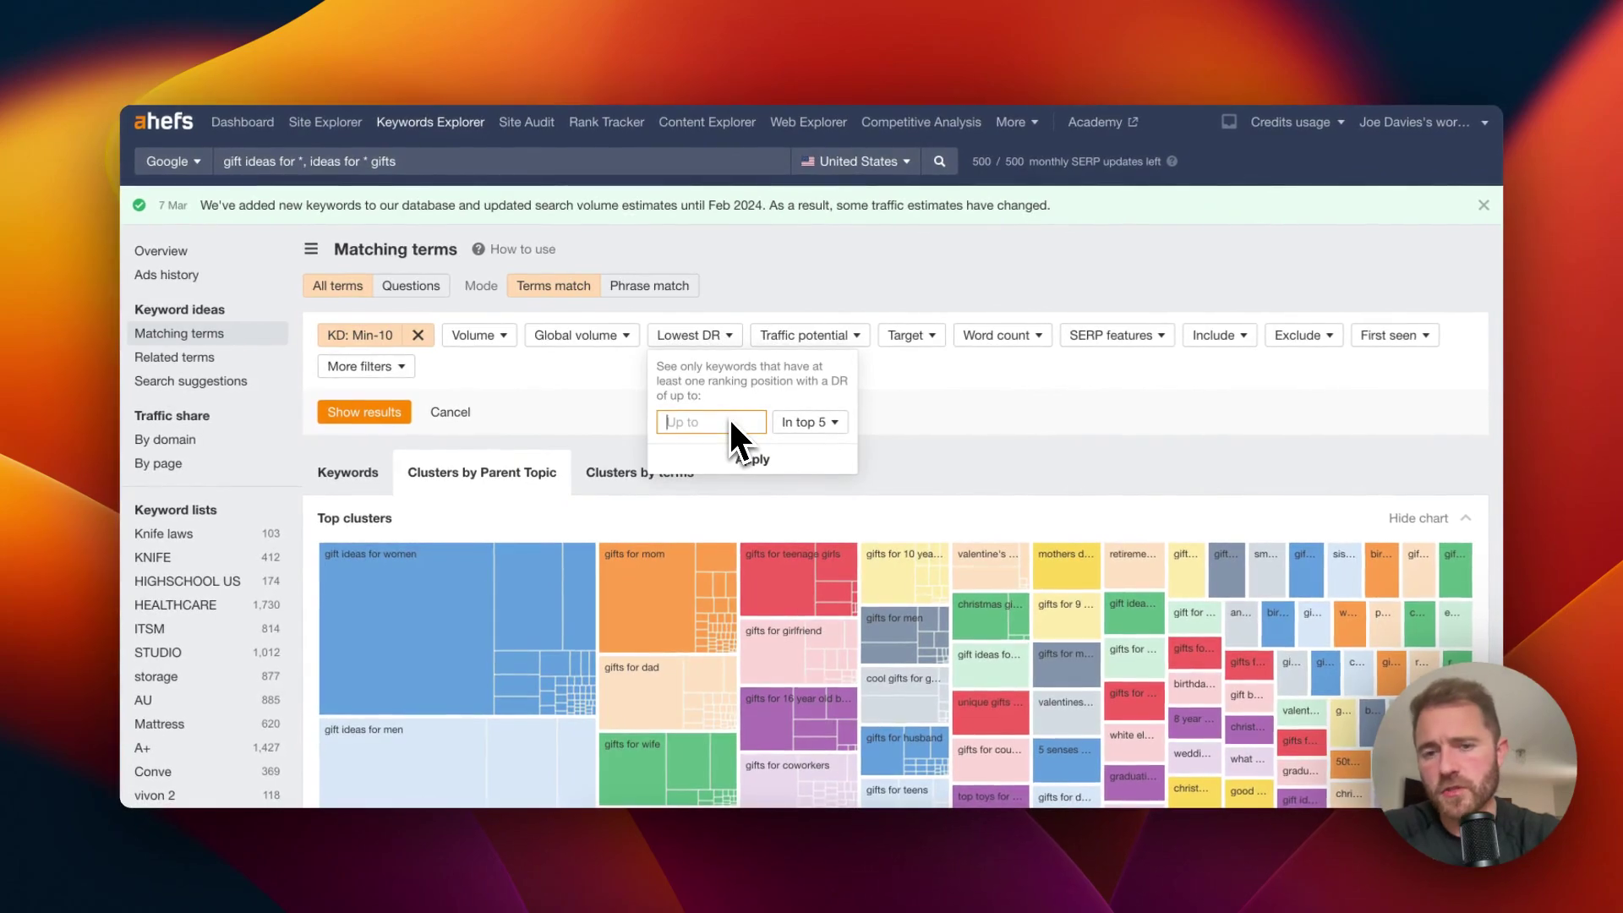
{"action": "type", "text": "5"}
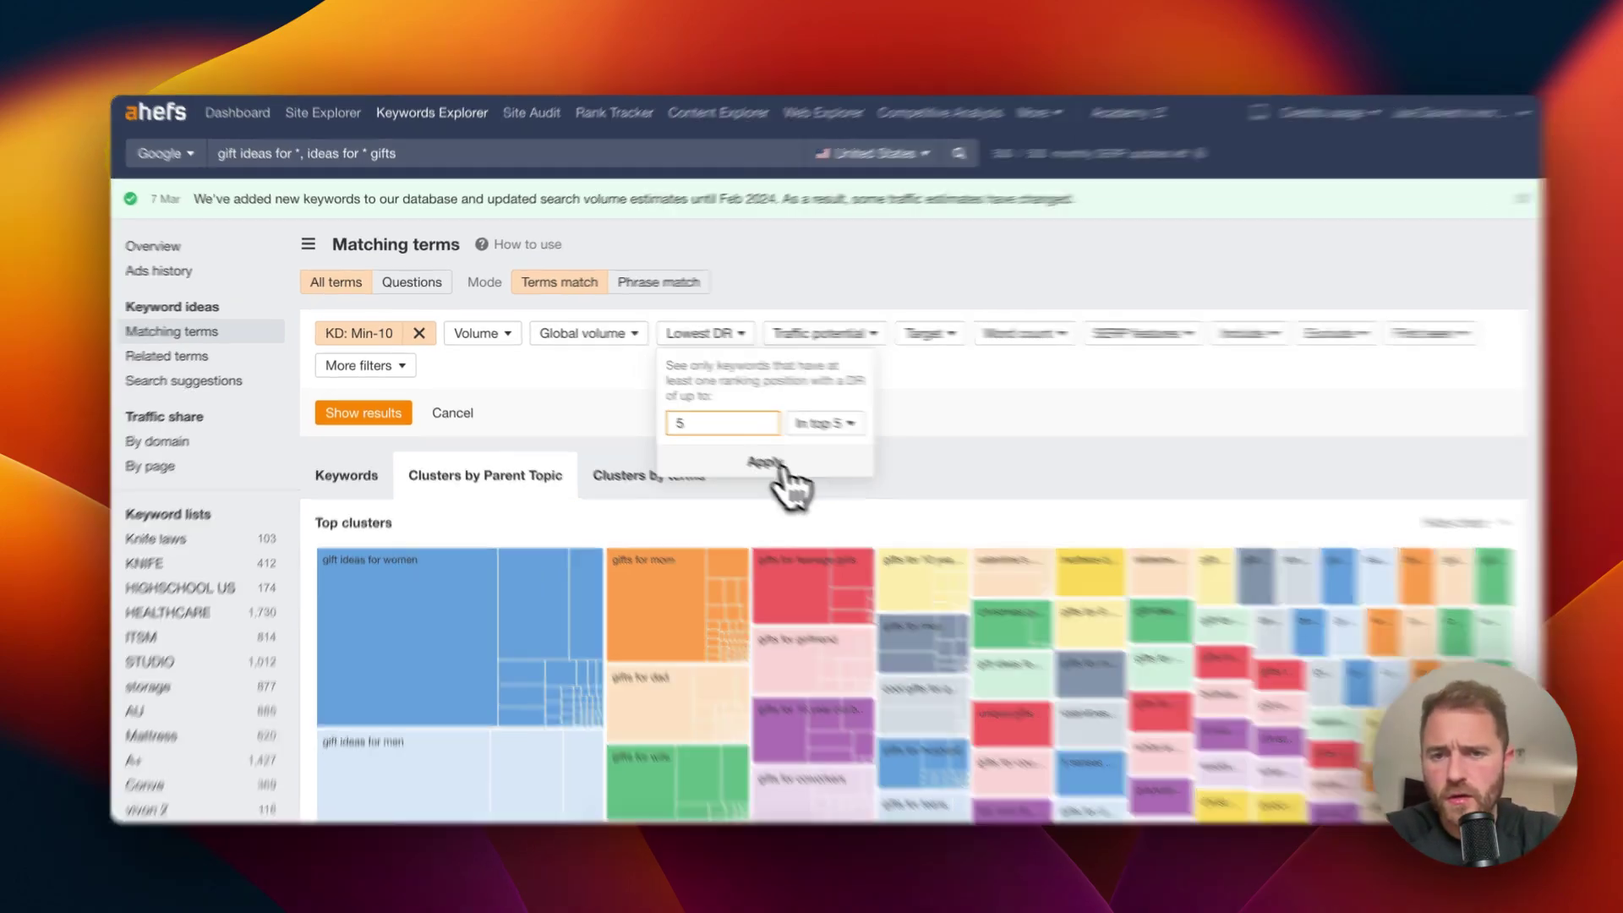
{"action": "left_click", "coordinate": [765, 461]}
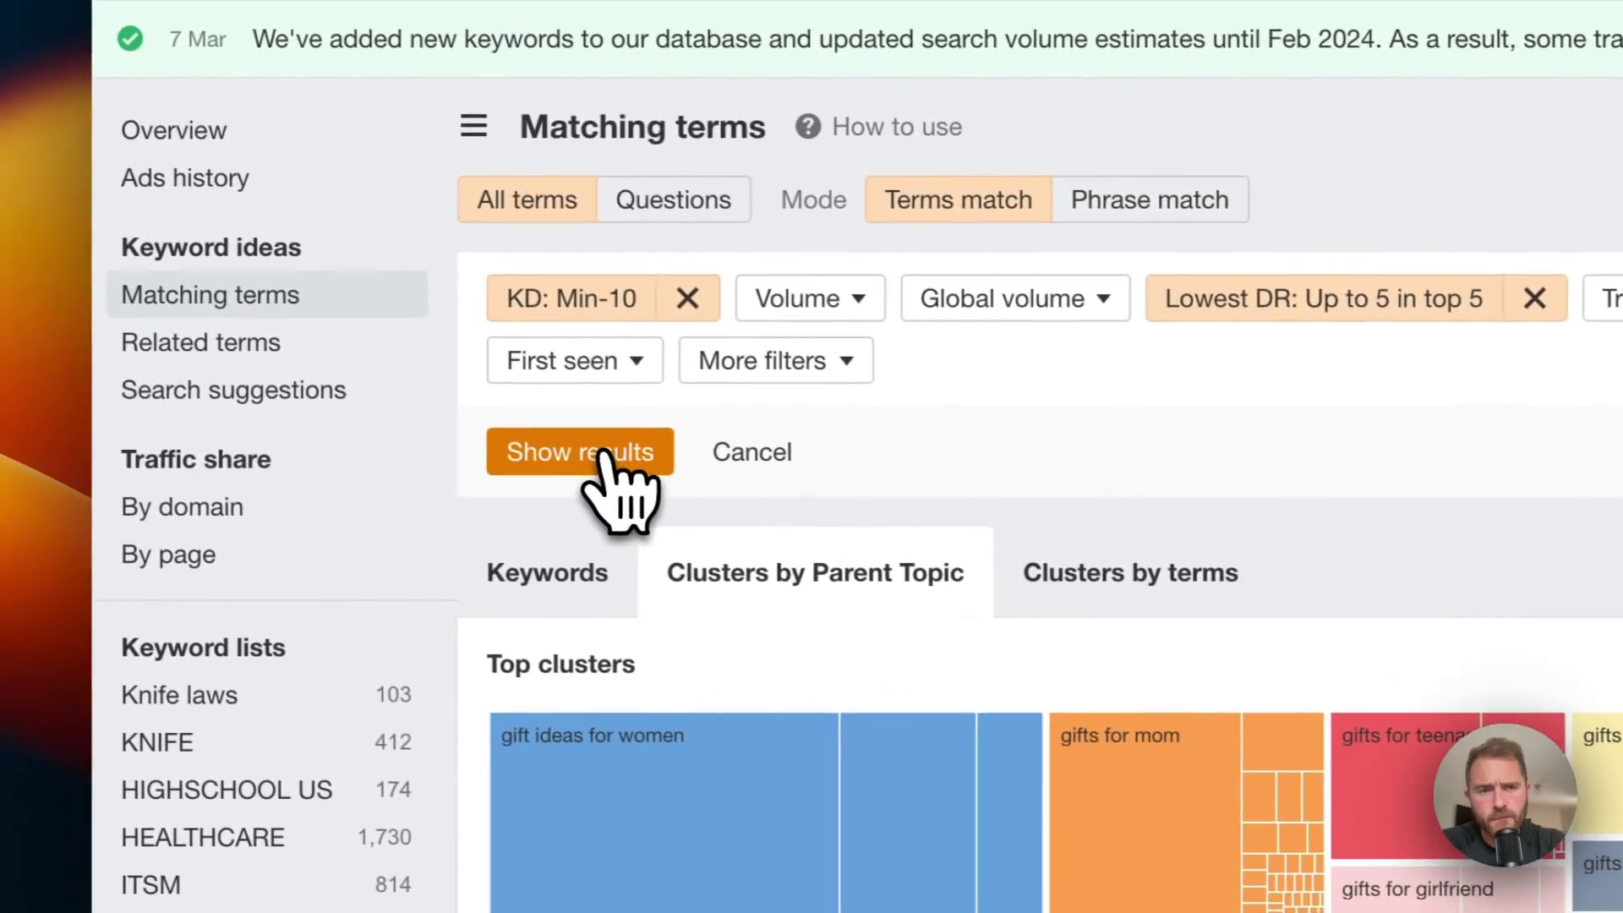
{"action": "left_click", "coordinate": [602, 460]}
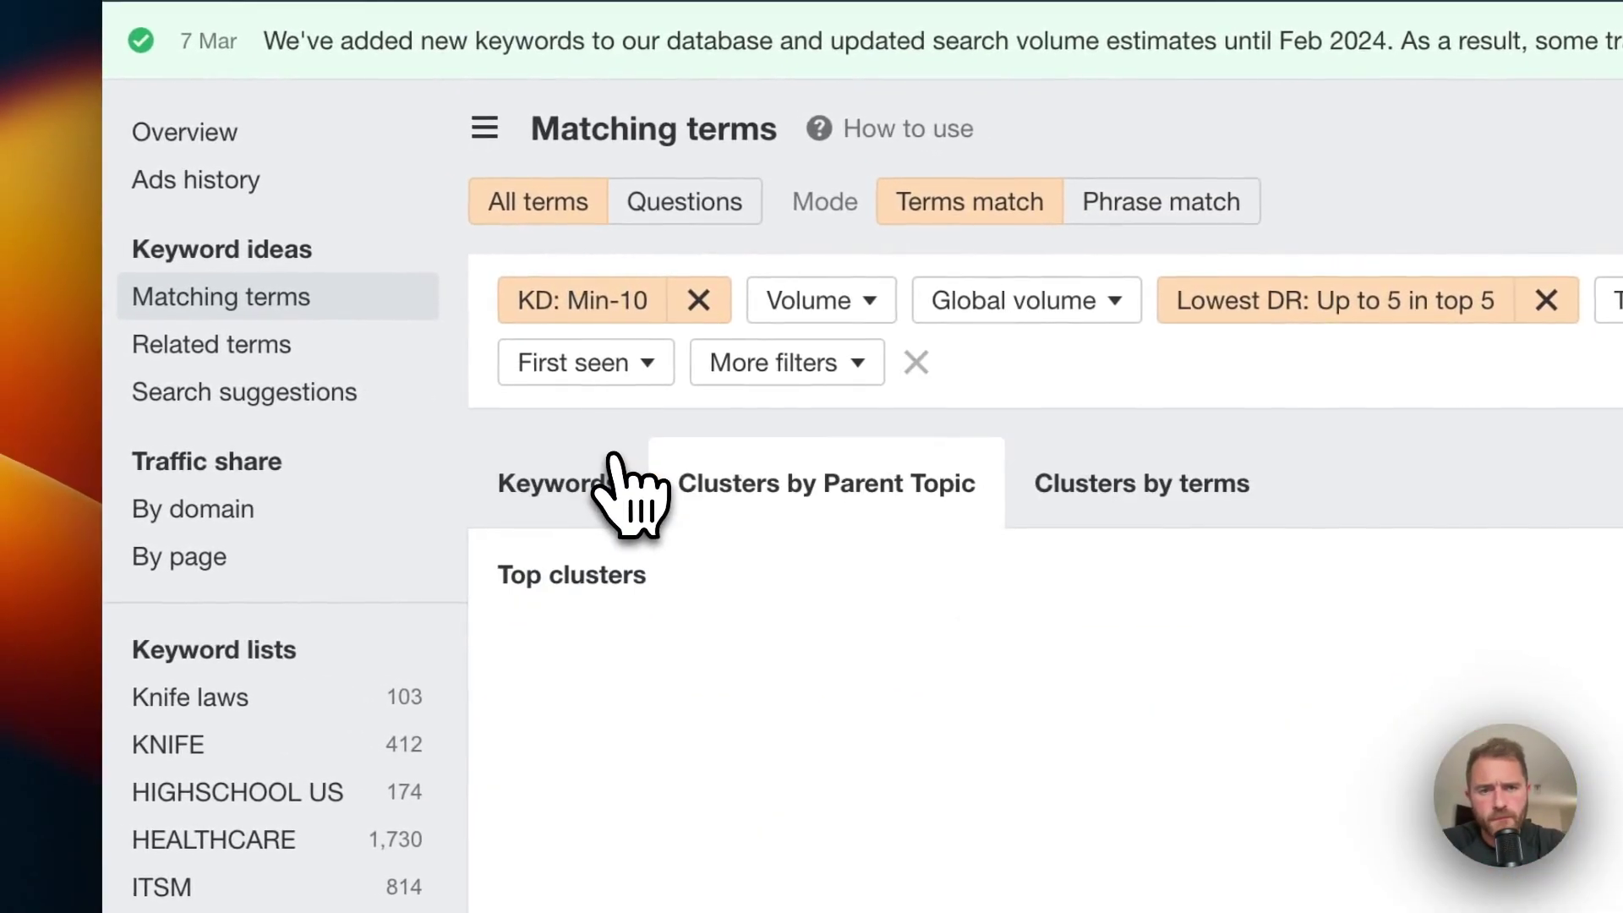
{"action": "scroll", "coordinate": [1025, 507], "scroll_direction": "down", "scroll_amount": 10}
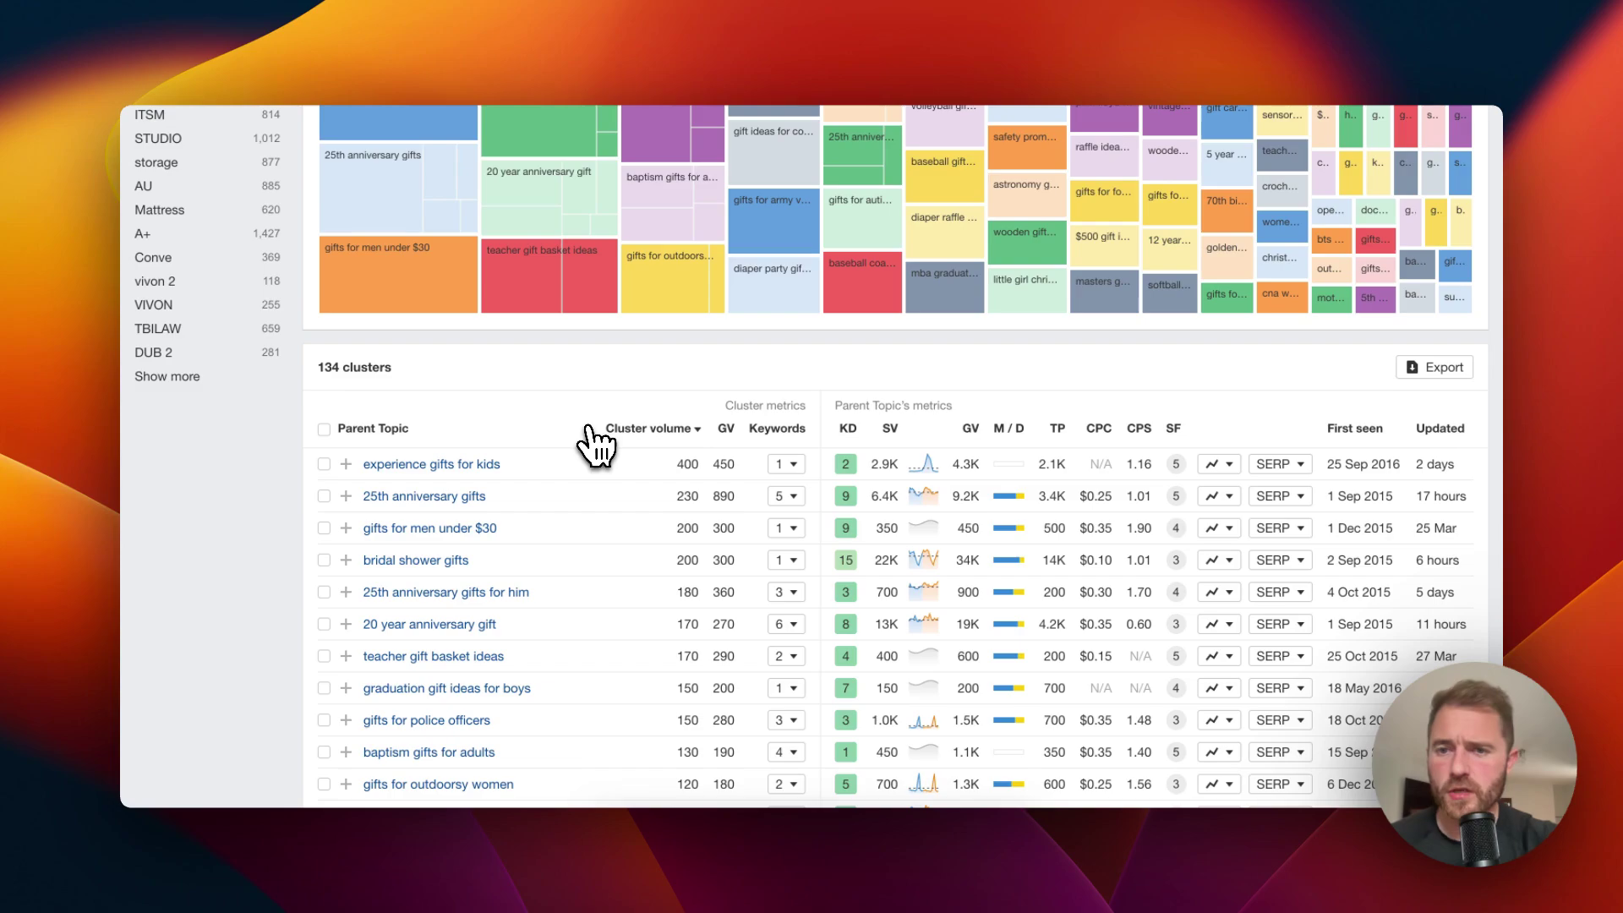
- Review the SERP overview for 'experience gifts for kids', noting the DR 4 page ranking second
{"action": "scroll", "coordinate": [580, 471], "scroll_direction": "down", "scroll_amount": 4}
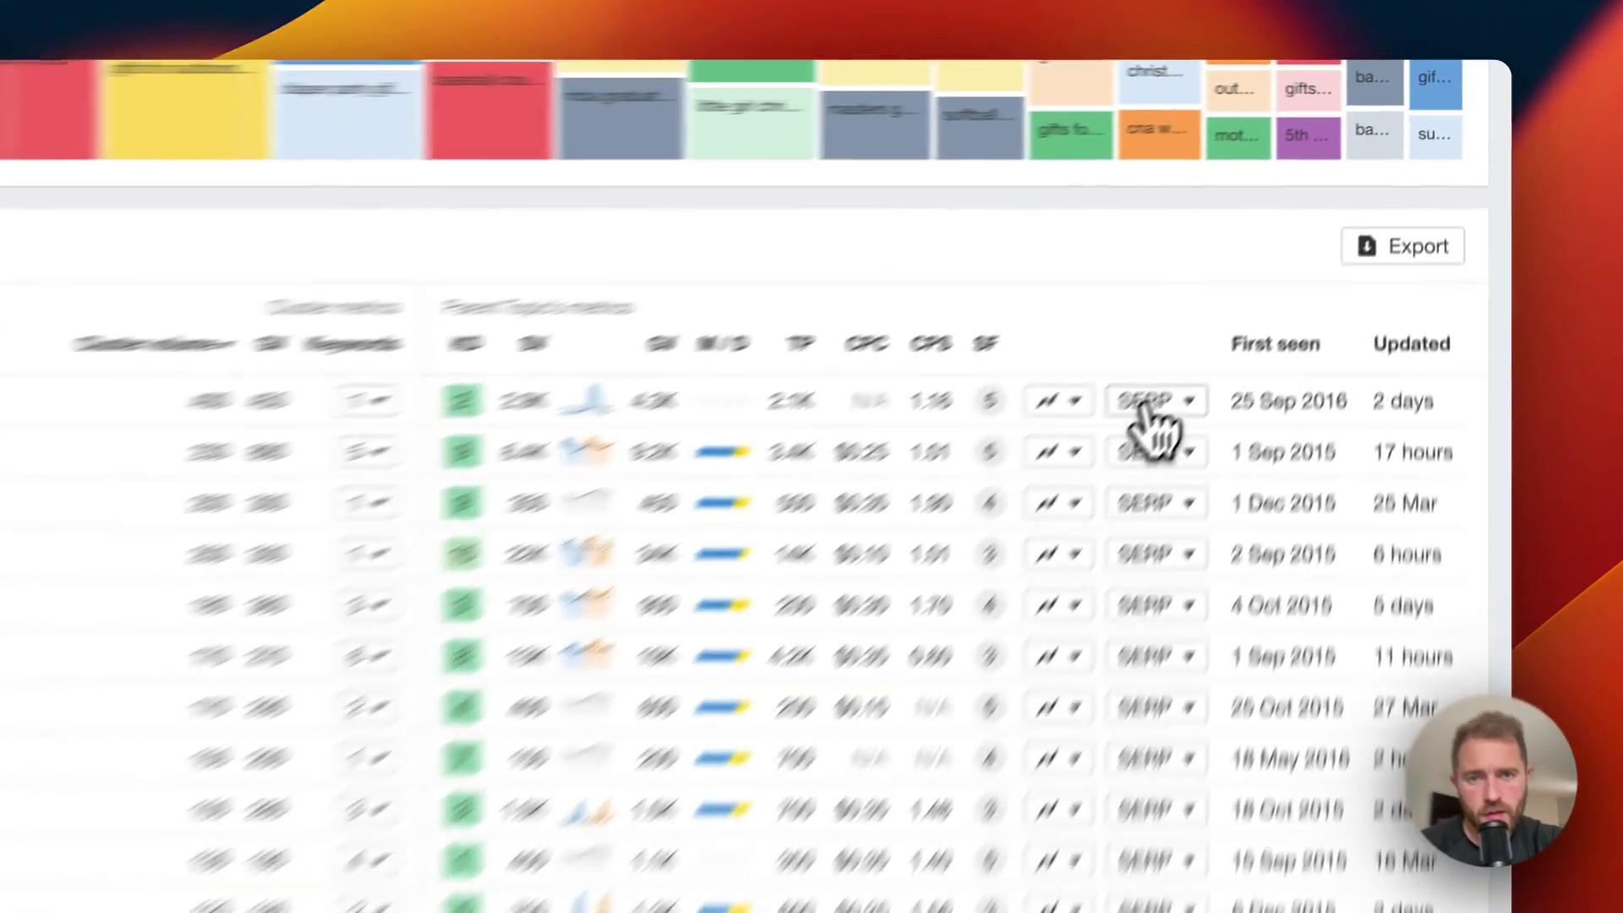
{"action": "left_click", "coordinate": [1275, 319]}
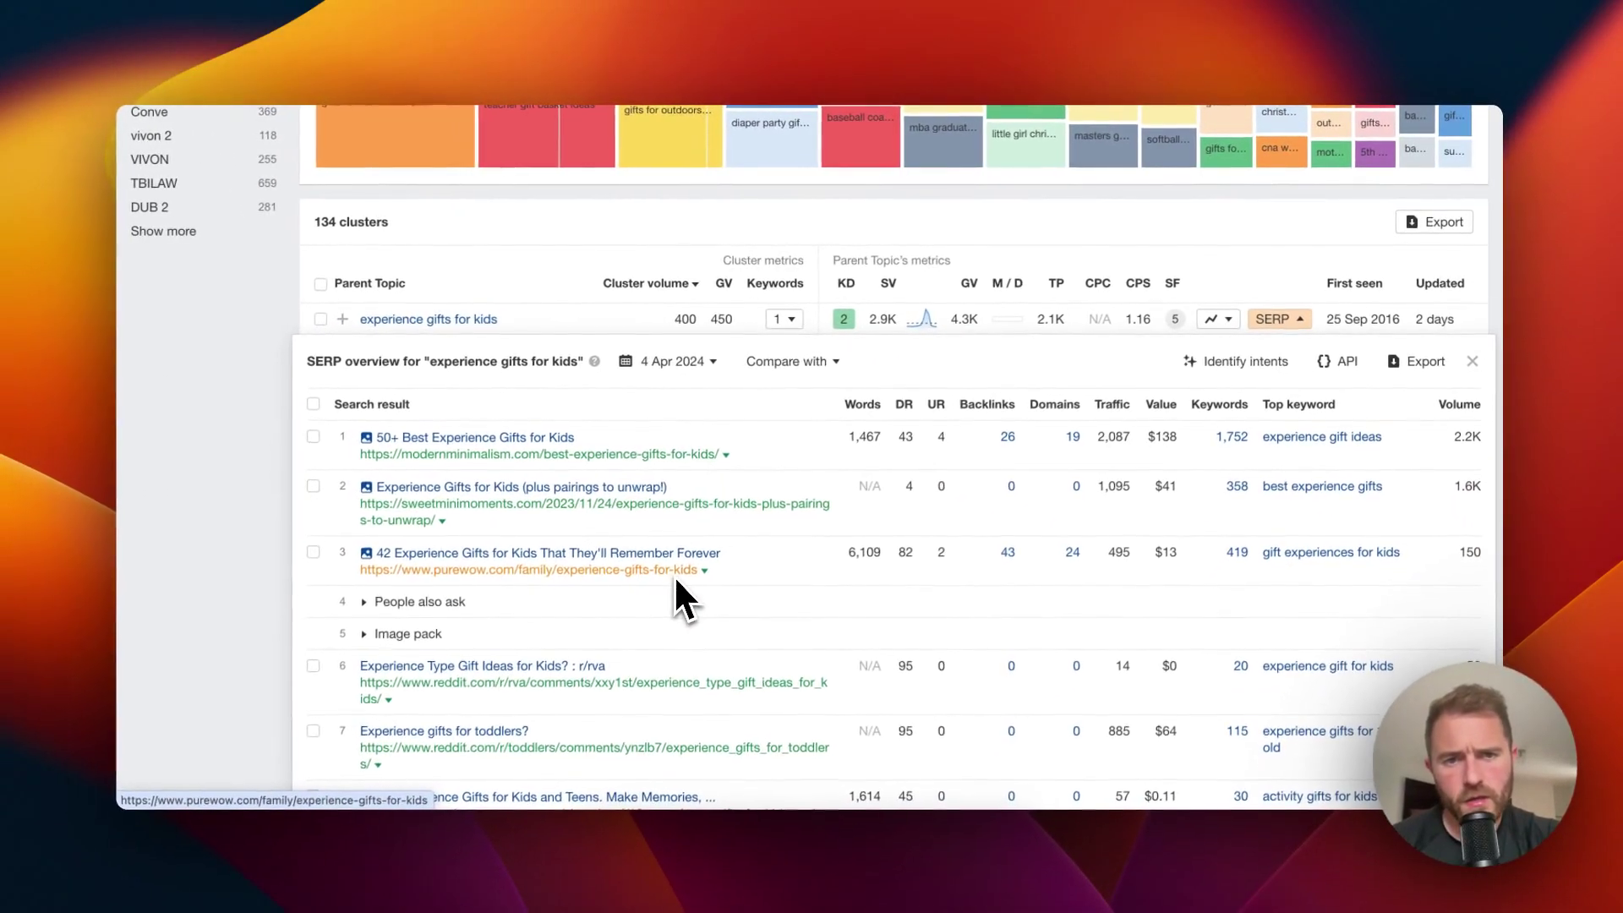
{"action": "scroll", "coordinate": [677, 573], "scroll_direction": "down", "scroll_amount": 2}
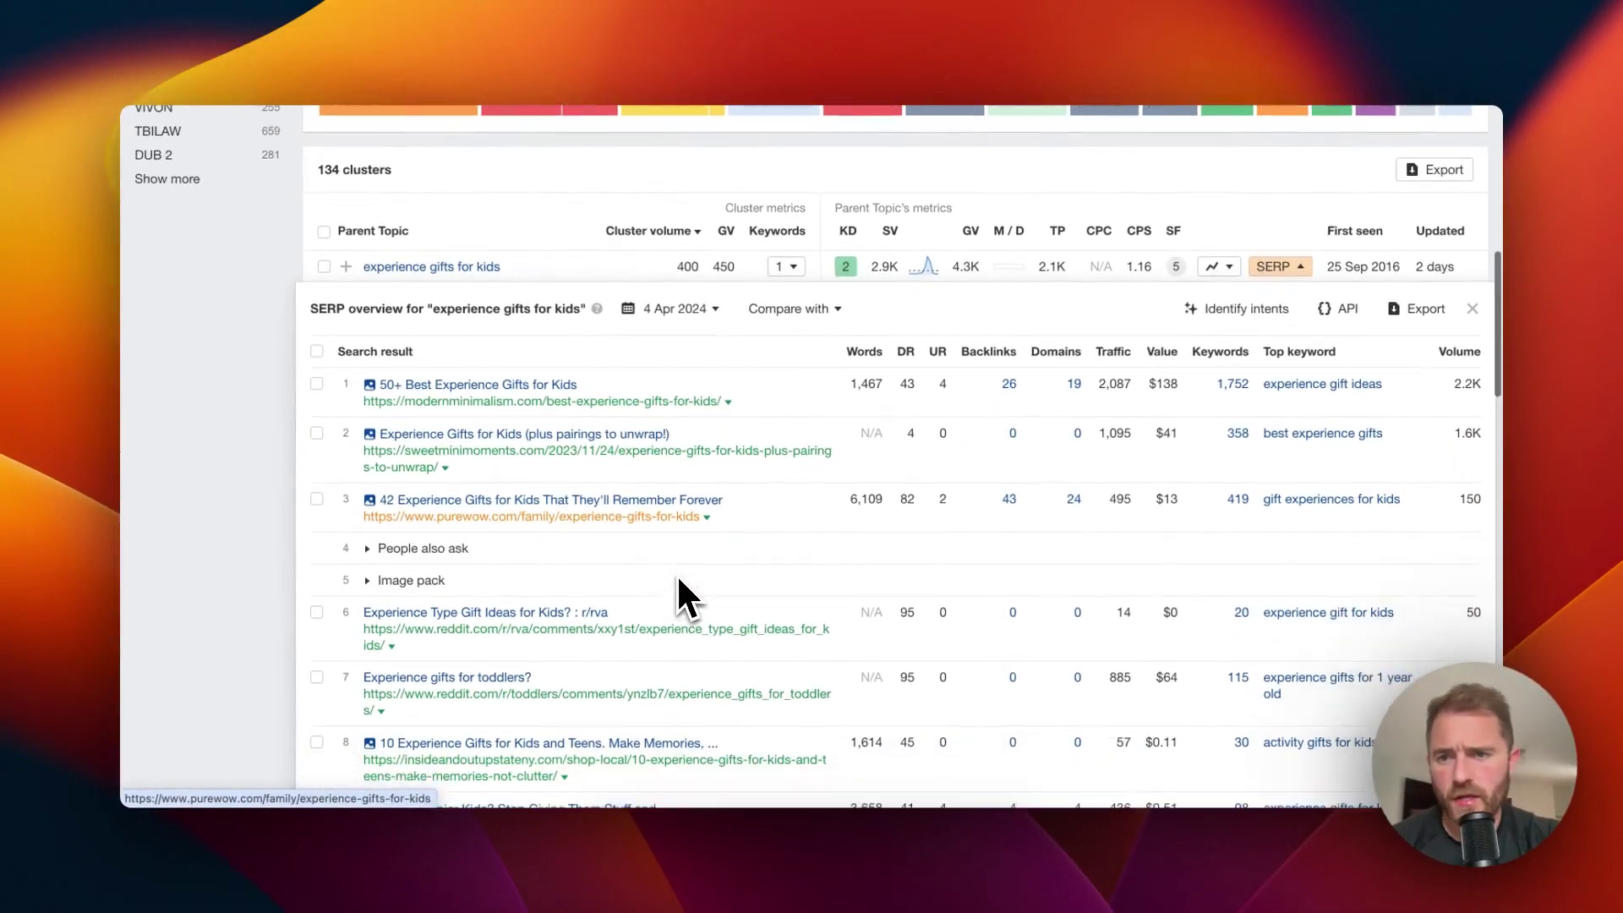
{"action": "scroll", "coordinate": [681, 591], "scroll_direction": "down", "scroll_amount": 1}
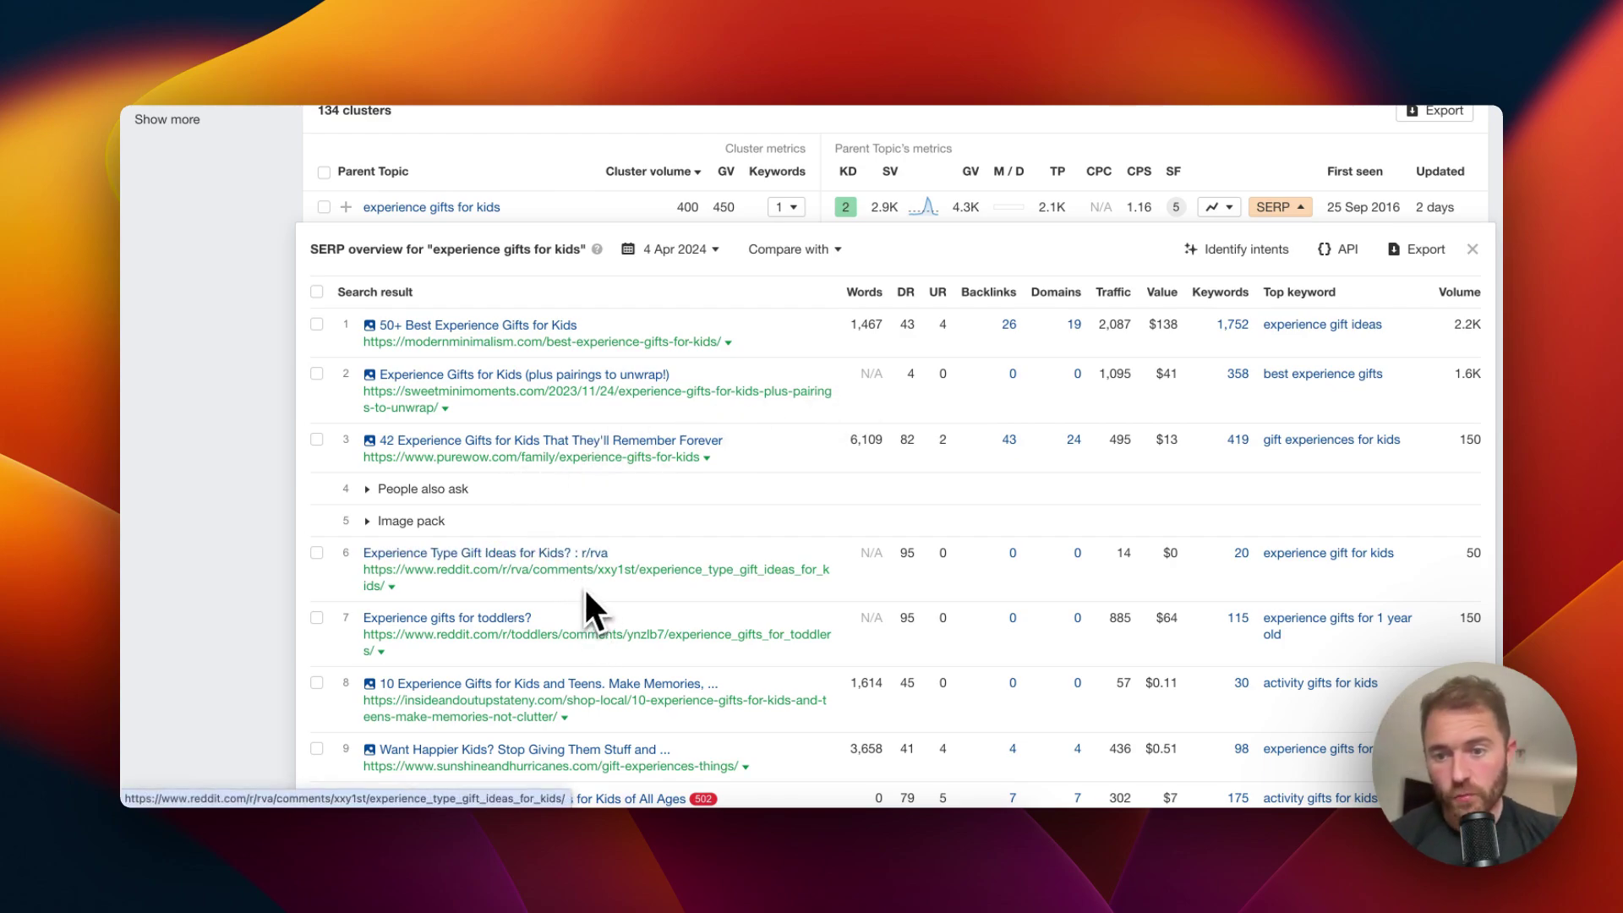
{"action": "scroll", "coordinate": [591, 568], "scroll_direction": "down", "scroll_amount": 2}
{"action": "scroll", "coordinate": [590, 568], "scroll_direction": "down", "scroll_amount": 1}
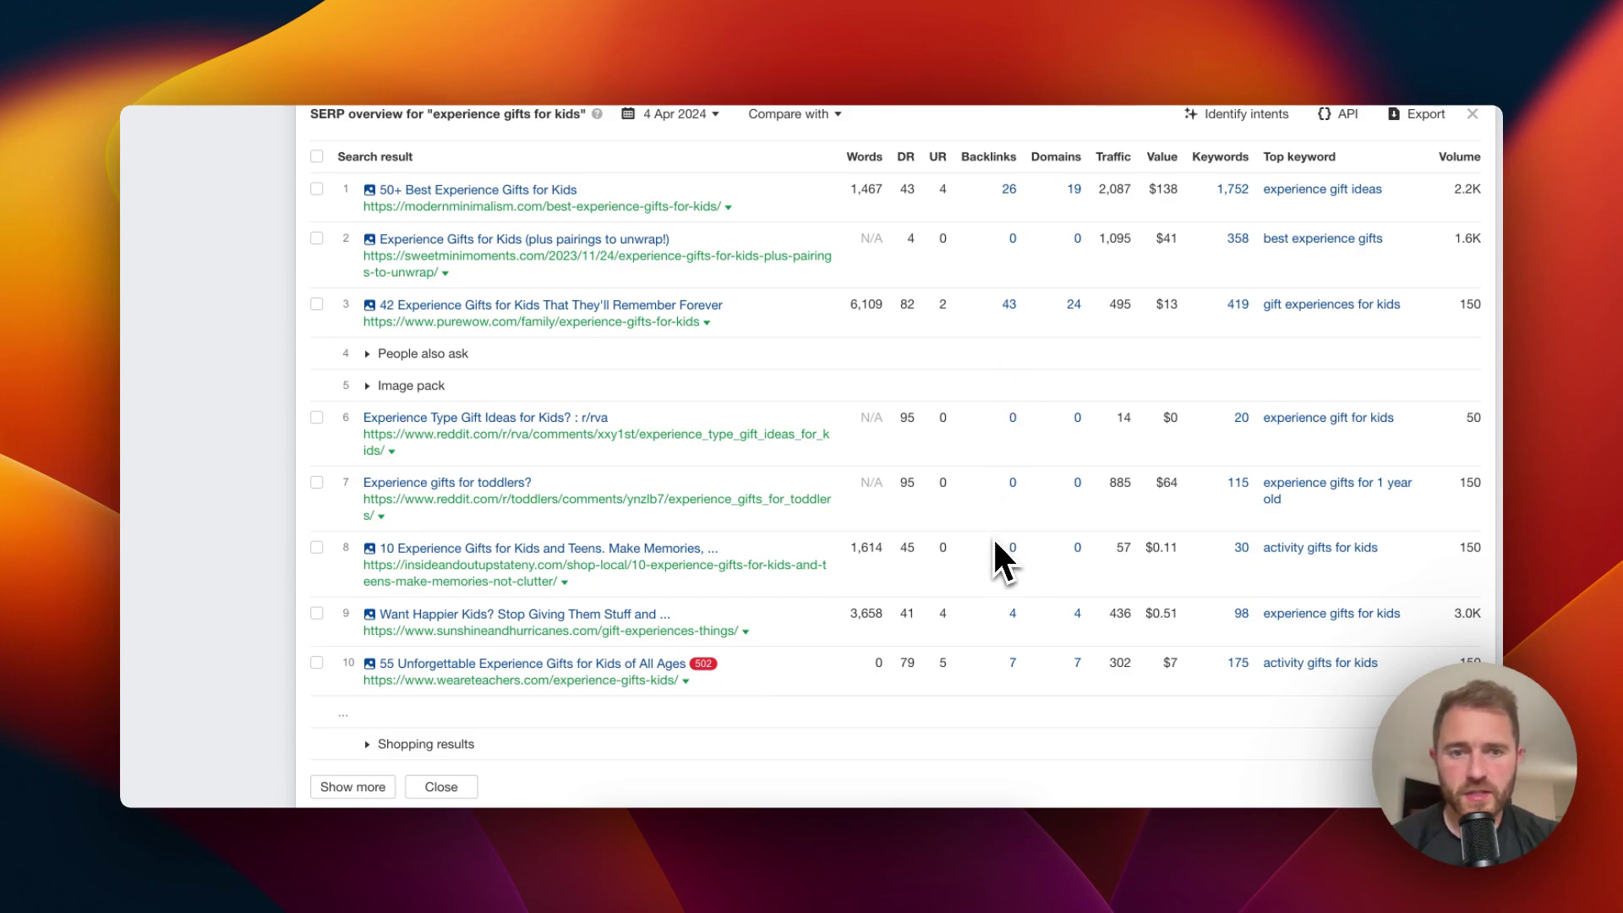
{"action": "scroll", "coordinate": [995, 542], "scroll_direction": "up", "scroll_amount": 4}
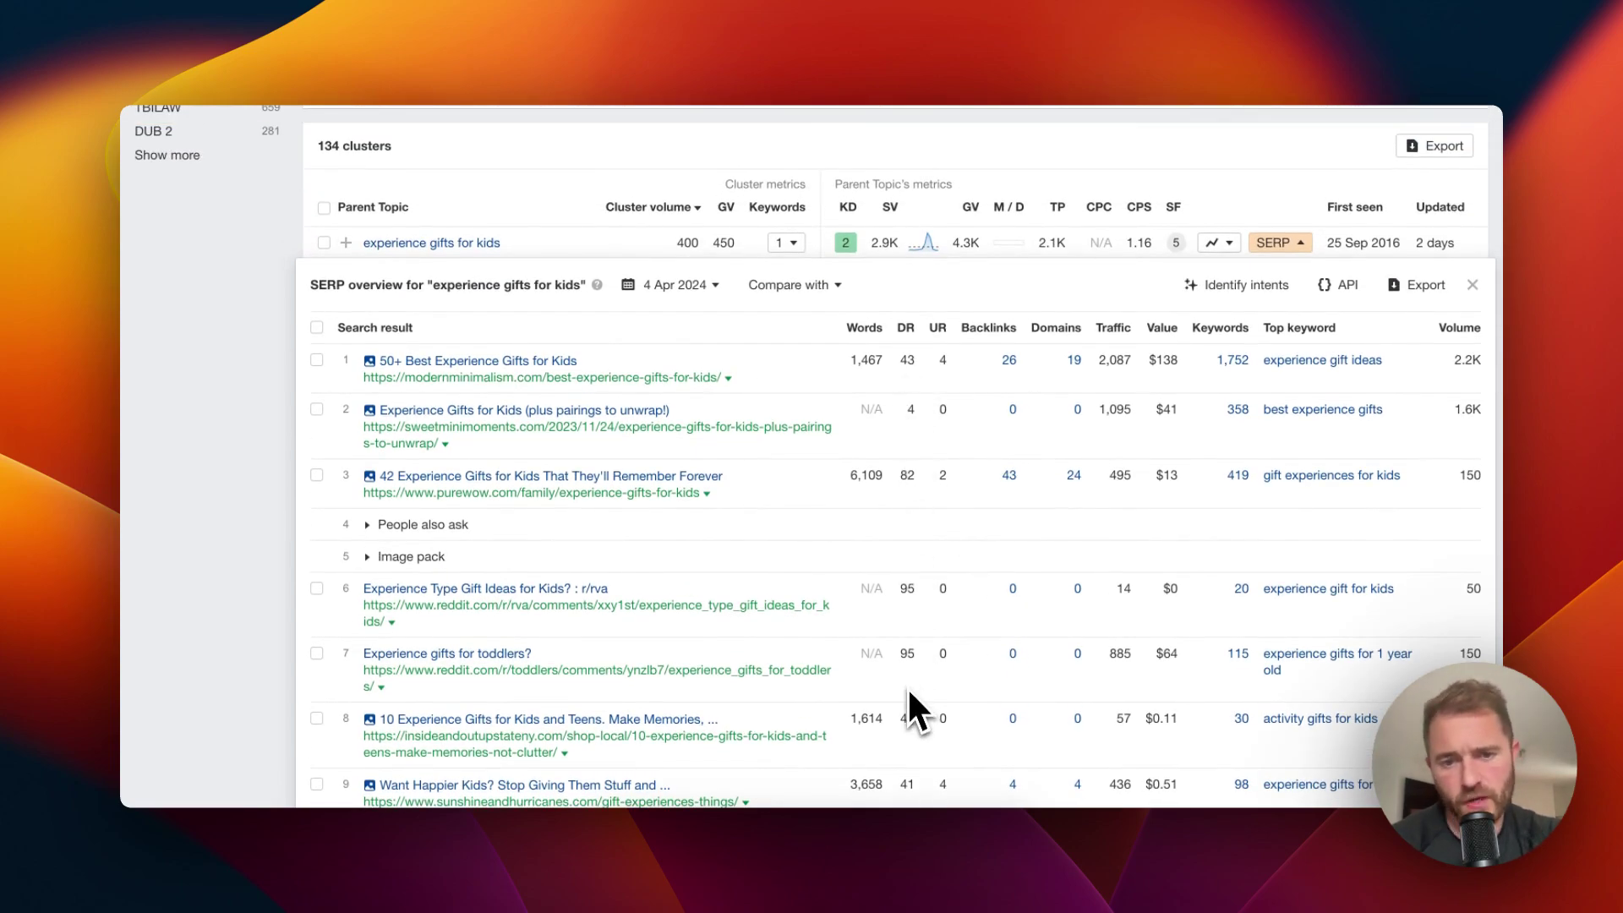
{"action": "scroll", "coordinate": [902, 707], "scroll_direction": "down", "scroll_amount": 3}
{"action": "scroll", "coordinate": [900, 709], "scroll_direction": "up", "scroll_amount": 2}
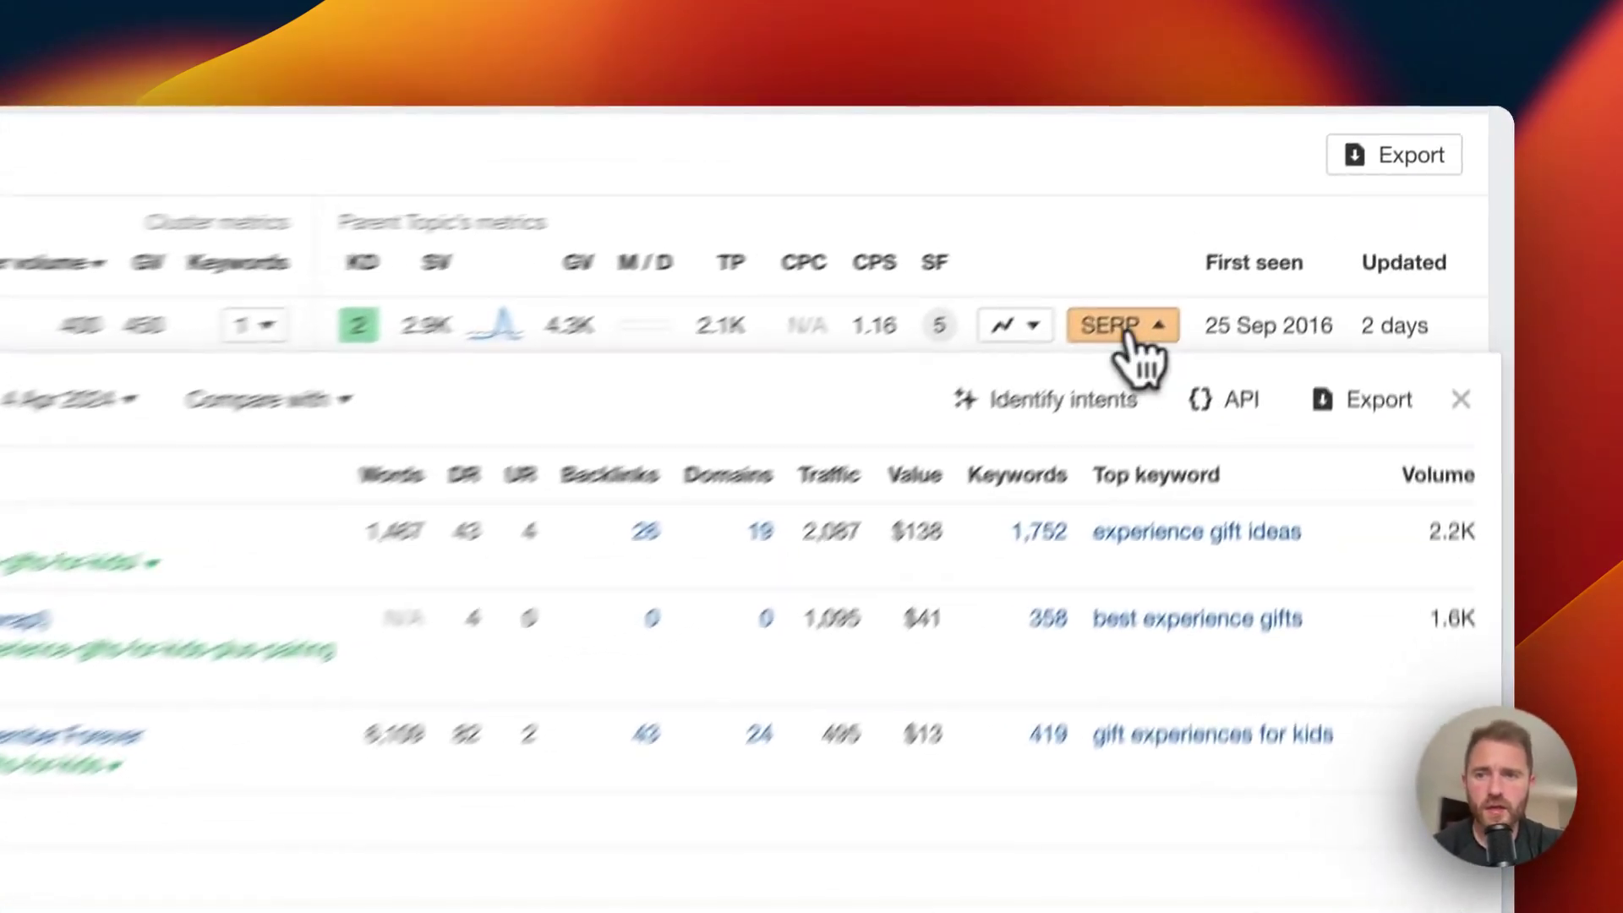
- Check the SERP overviews for 'gifts for men under $30' and 'diaper party gift ideas for guys'
{"action": "left_click", "coordinate": [1128, 332]}
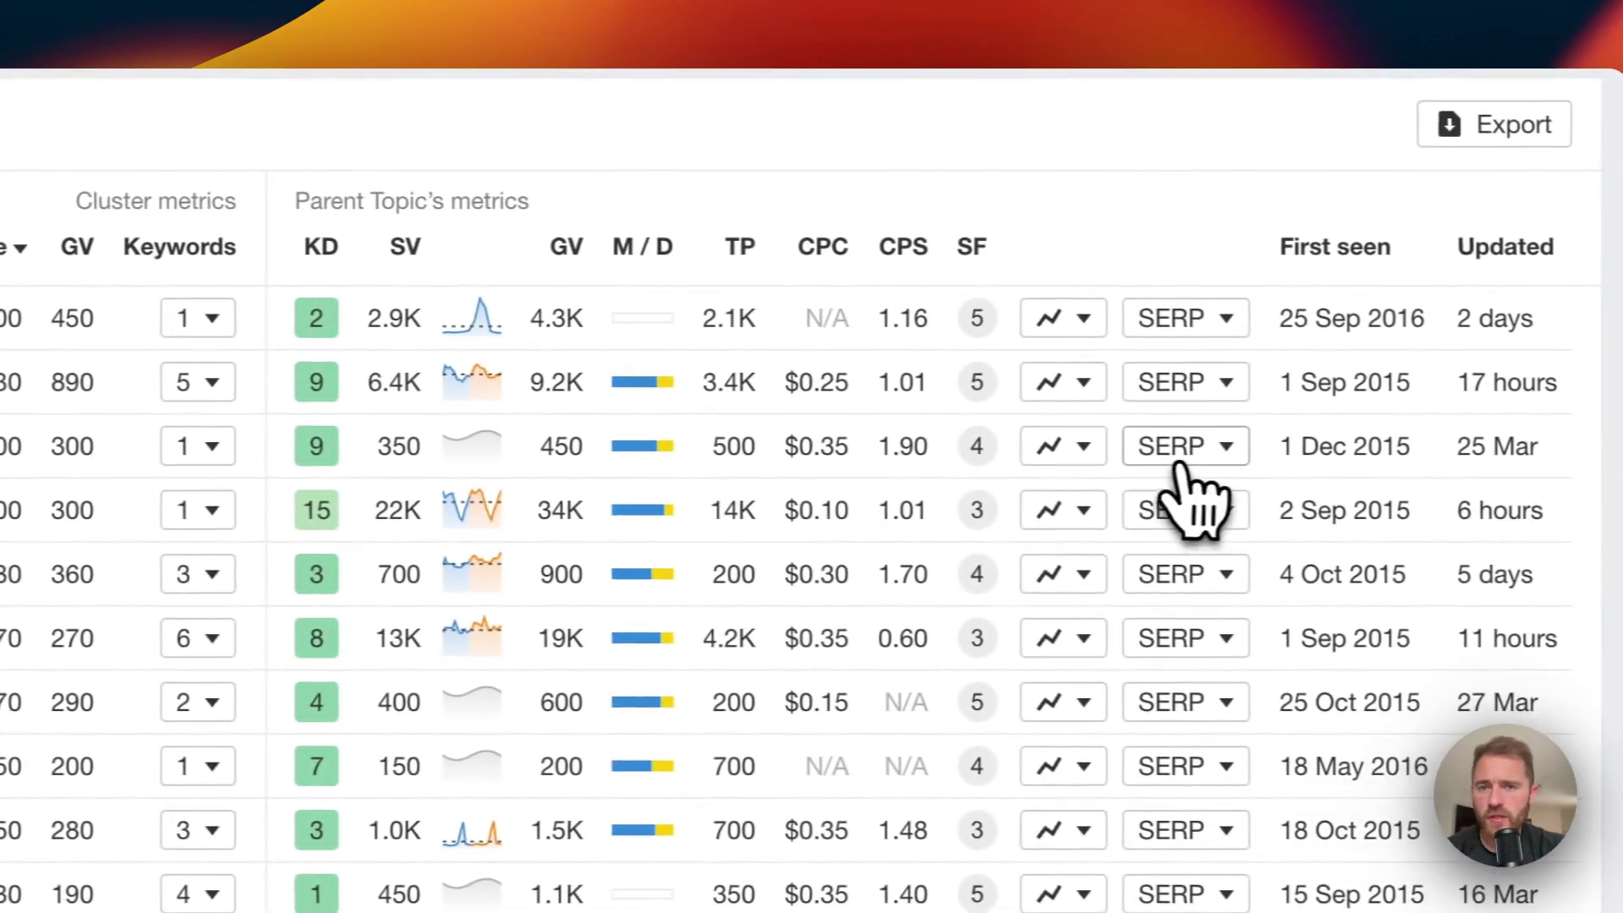
{"action": "left_click", "coordinate": [1352, 388]}
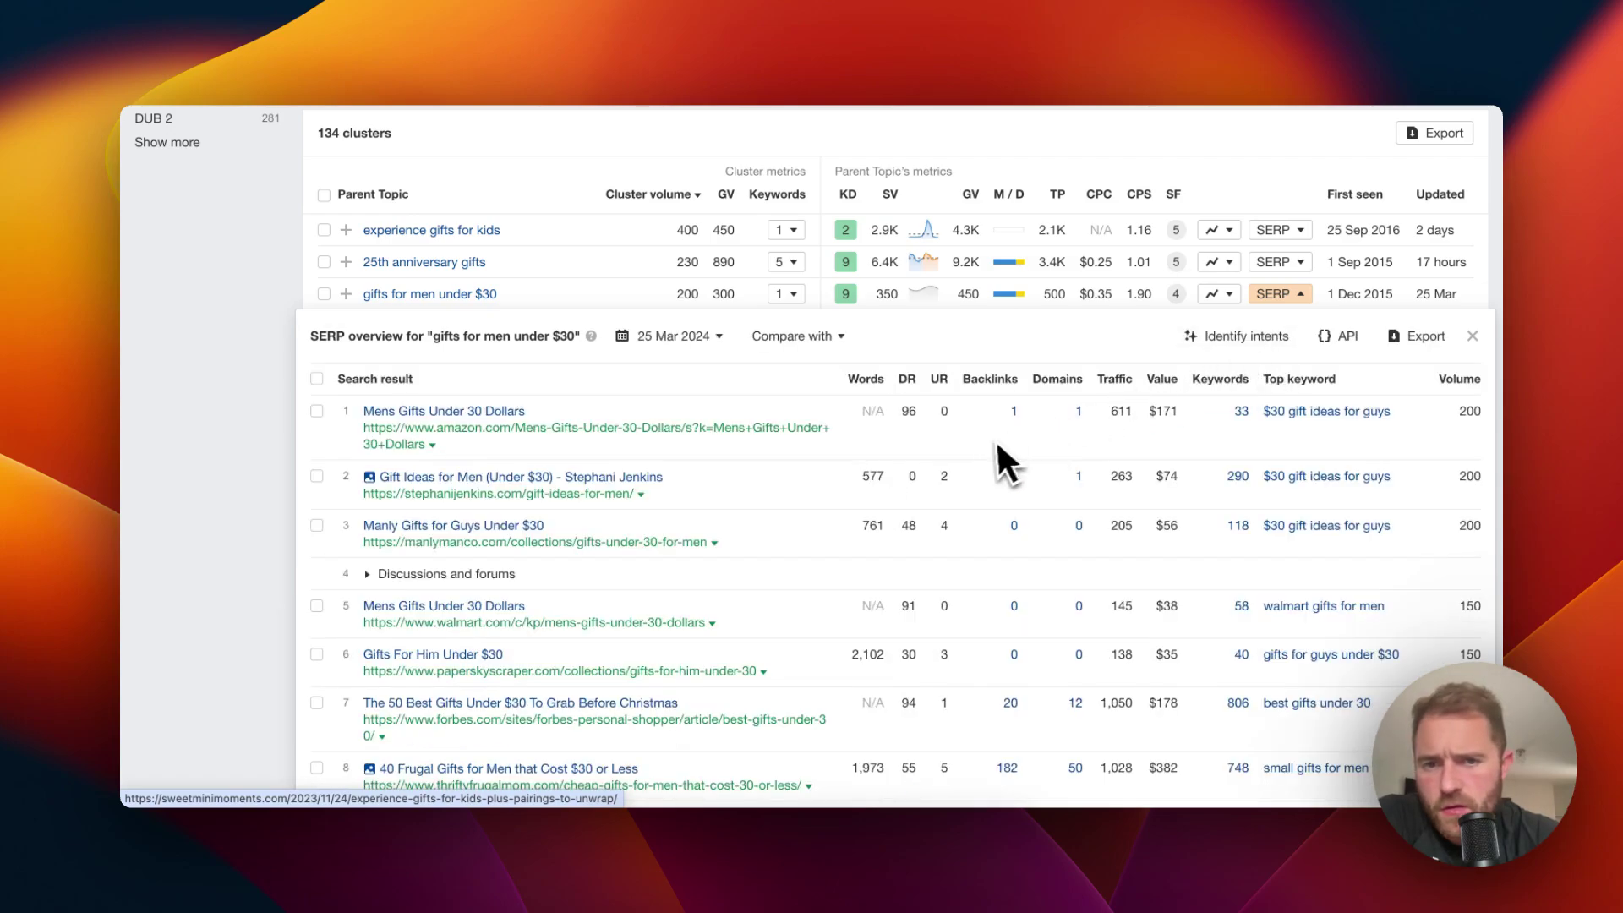
{"action": "scroll", "coordinate": [995, 438], "scroll_direction": "down", "scroll_amount": 2}
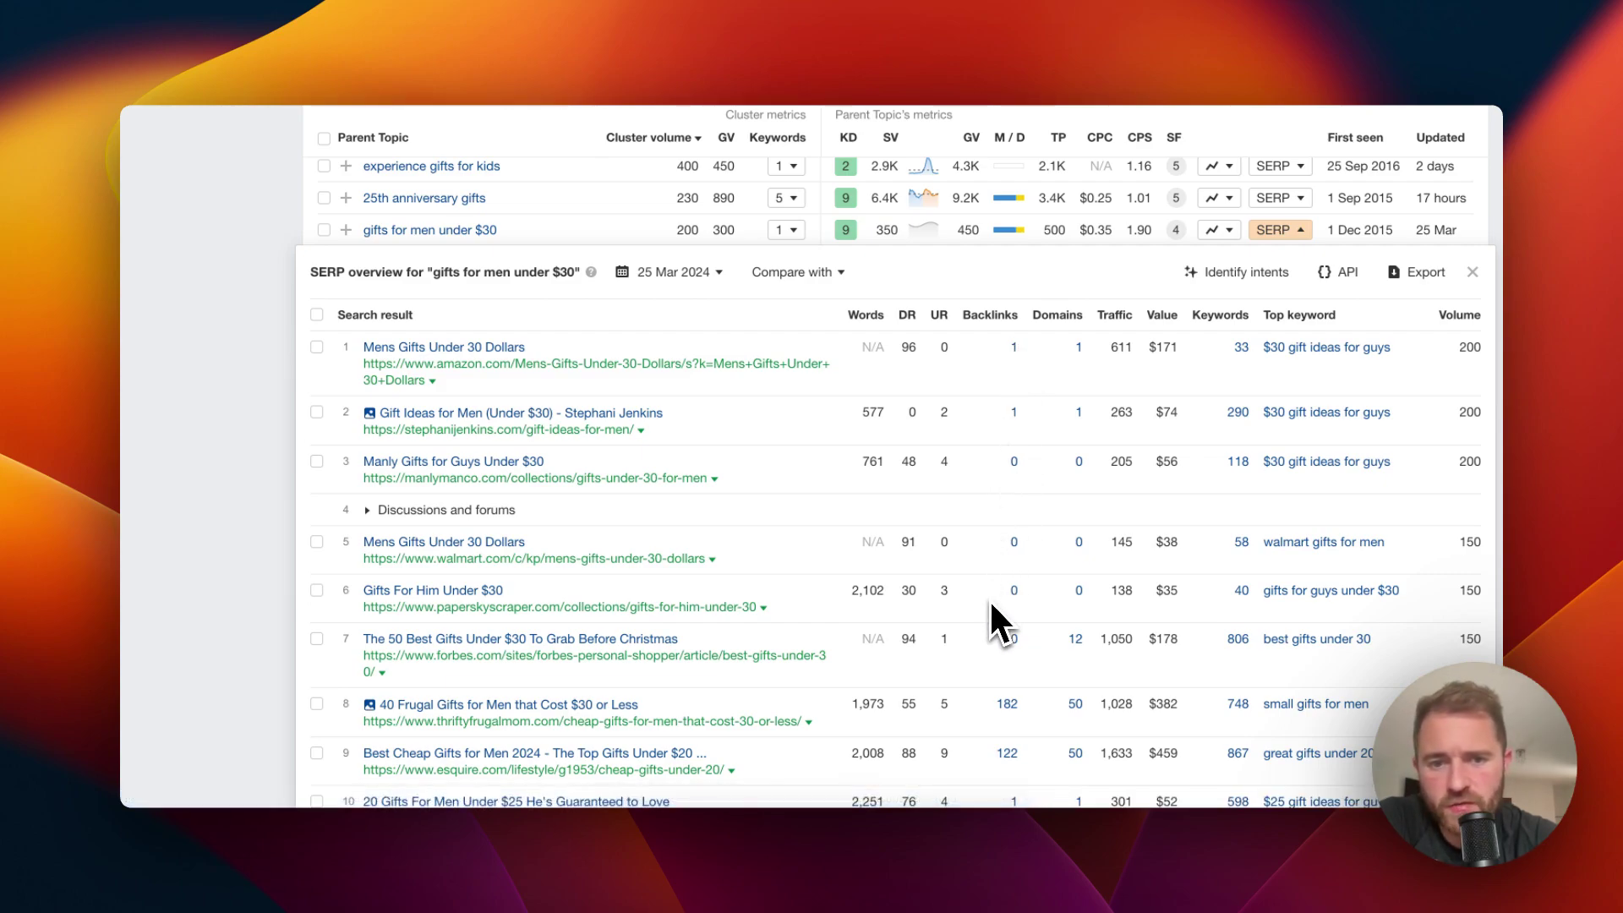
{"action": "scroll", "coordinate": [989, 599], "scroll_direction": "down", "scroll_amount": 3}
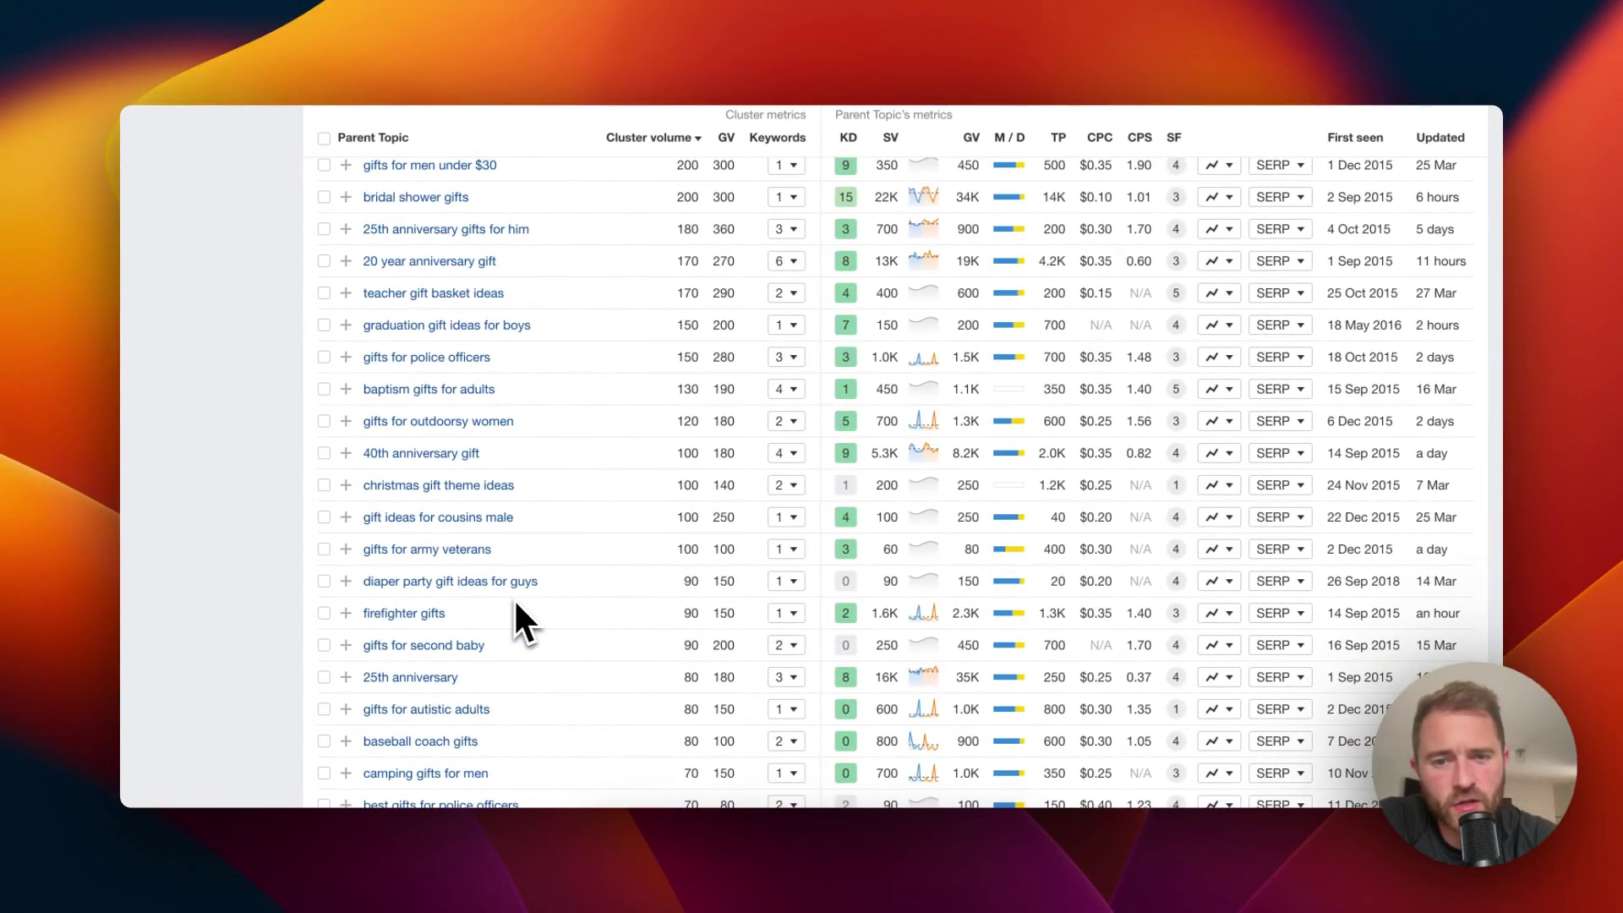
{"action": "scroll", "coordinate": [517, 600], "scroll_direction": "down", "scroll_amount": 5}
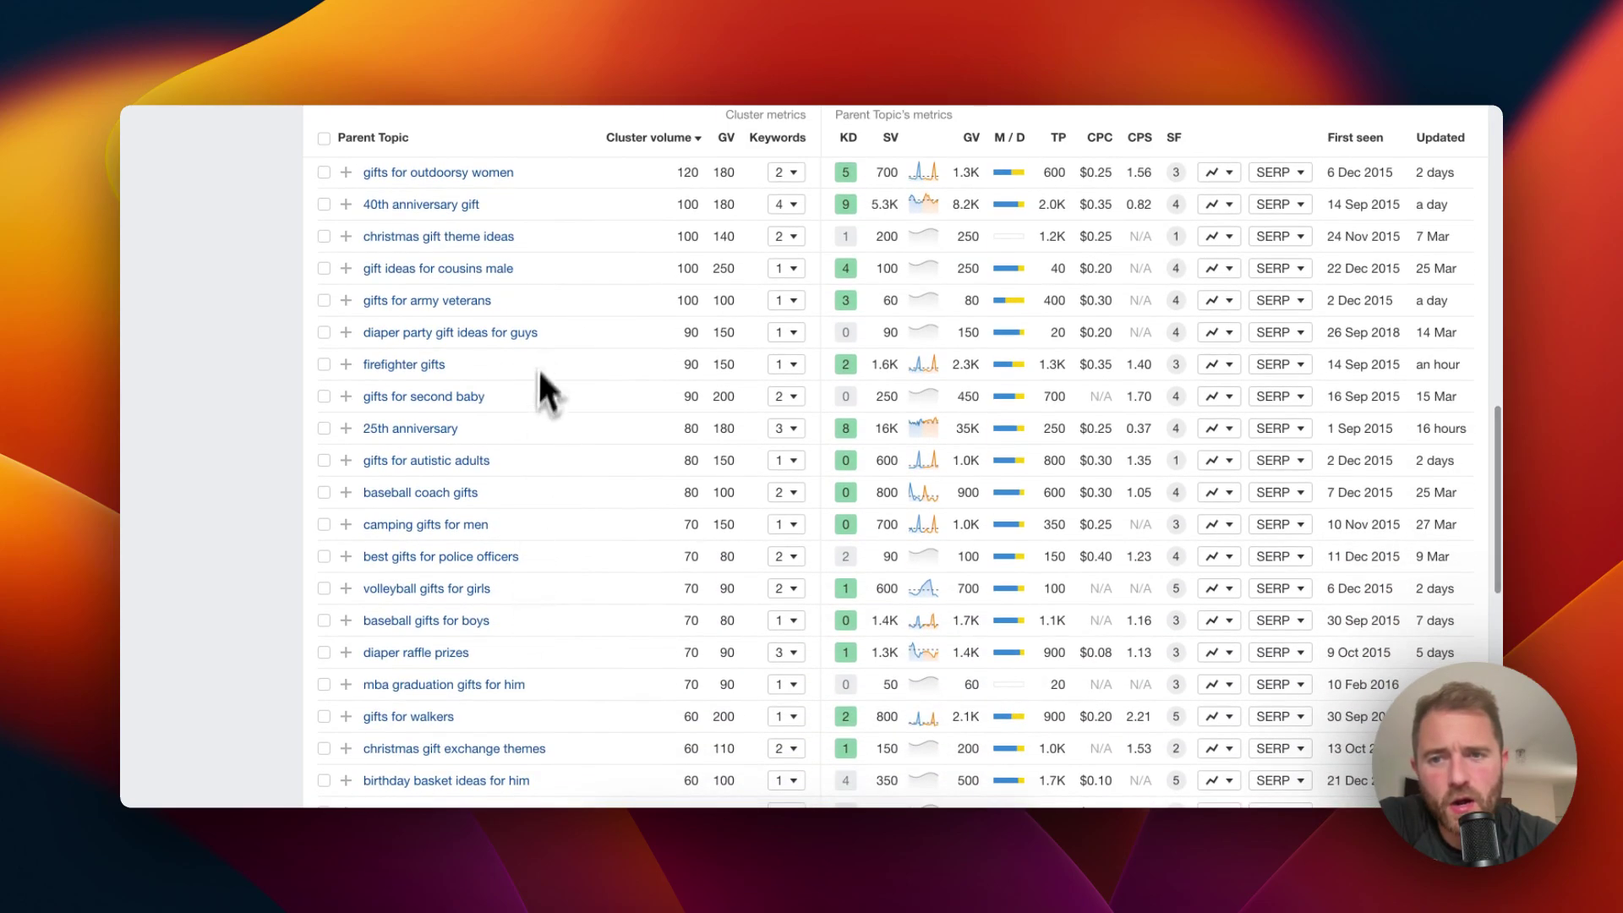
{"action": "left_click", "coordinate": [1279, 332]}
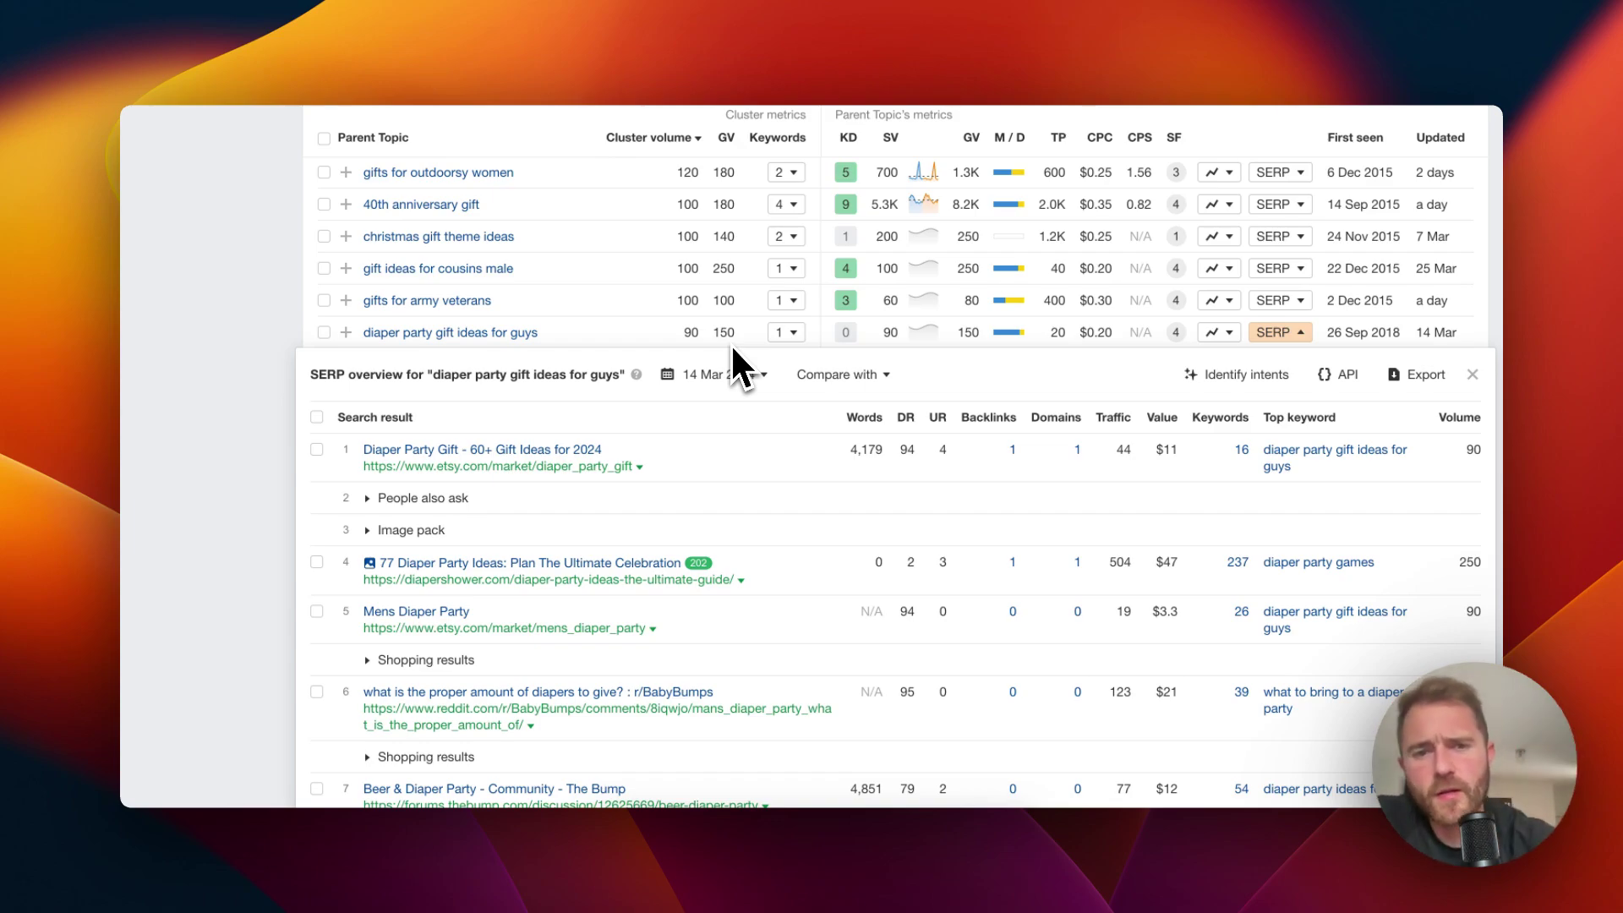
- Close the 'diaper party gift ideas for guys' SERP overview and return to the 134-cluster treemap
{"action": "scroll", "coordinate": [730, 343], "scroll_direction": "down", "scroll_amount": 3}
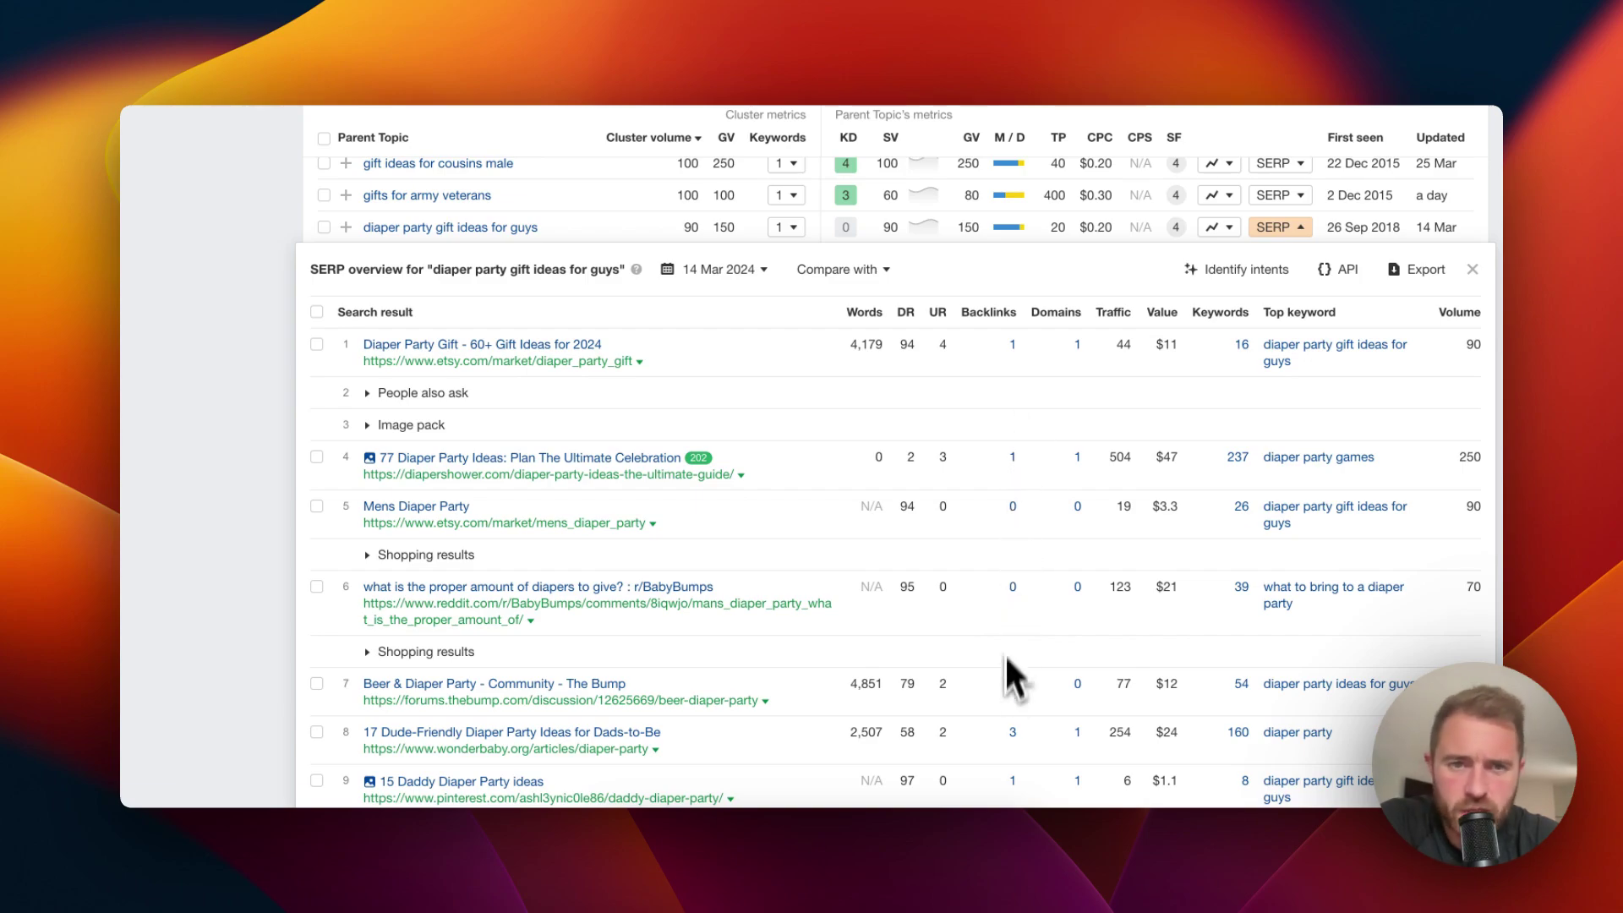
{"action": "scroll", "coordinate": [1006, 657], "scroll_direction": "down", "scroll_amount": 5}
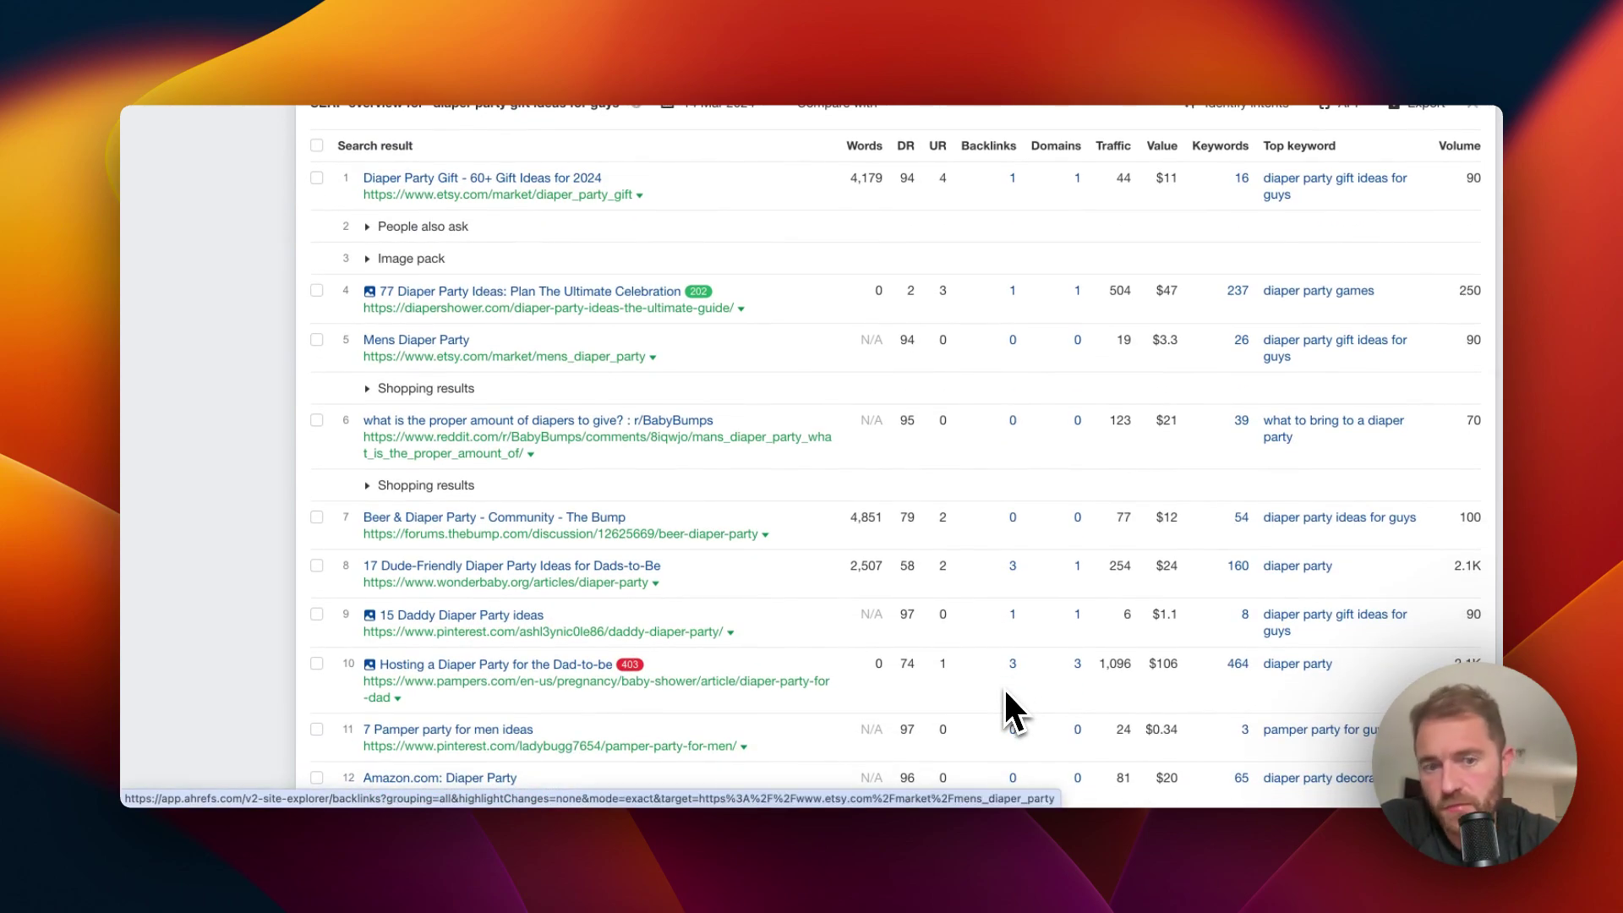
{"action": "scroll", "coordinate": [1030, 277], "scroll_direction": "up", "scroll_amount": 4}
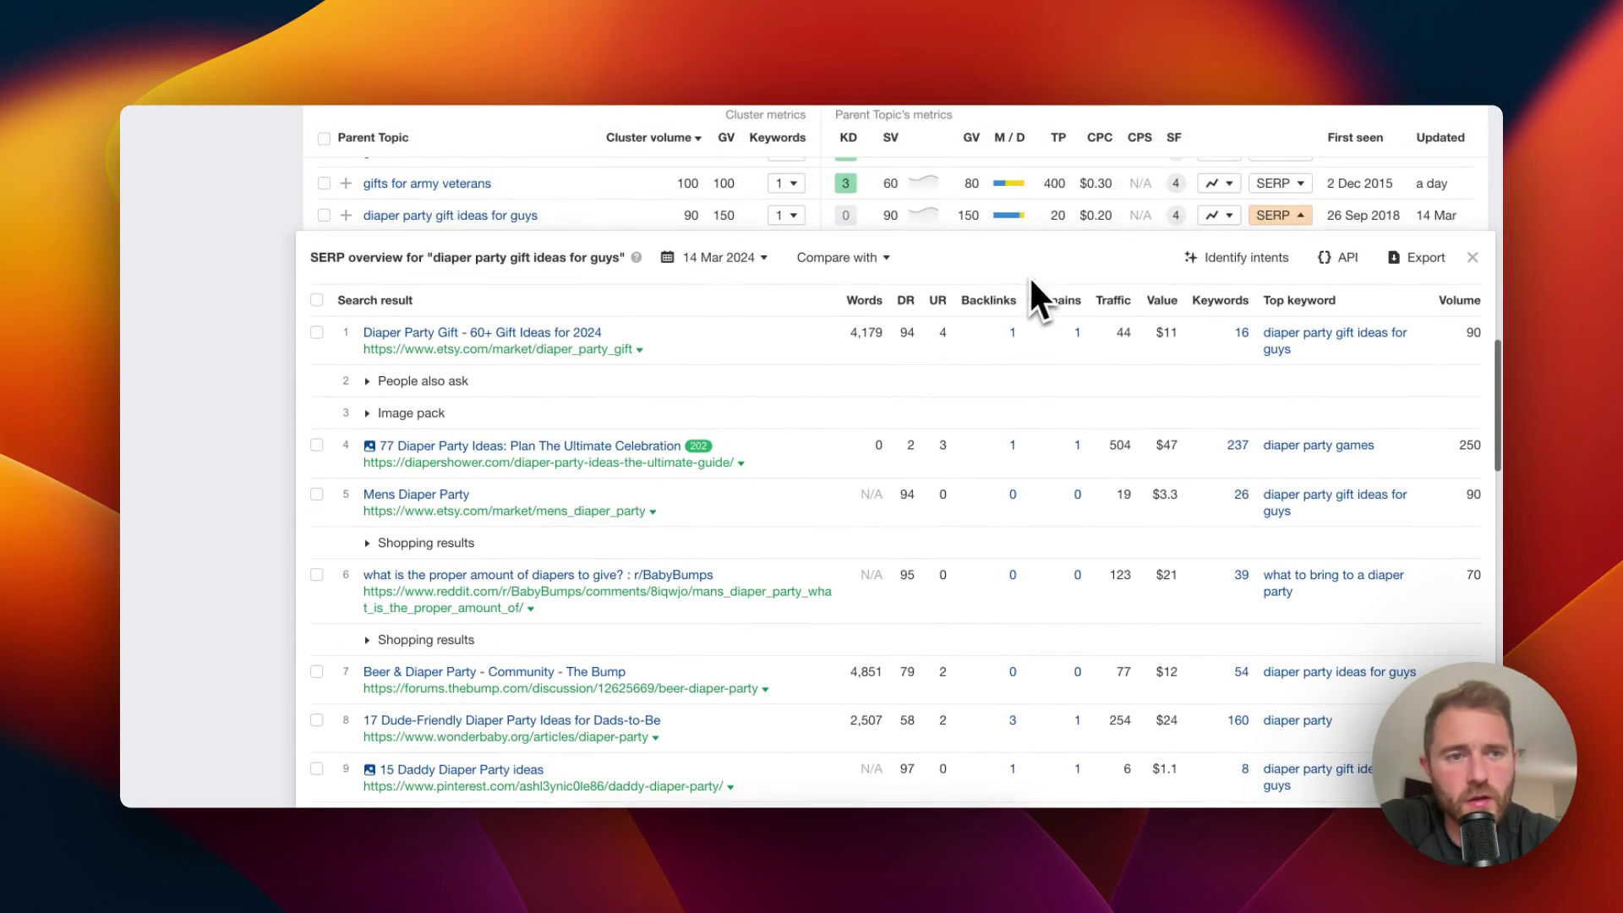
{"action": "left_click", "coordinate": [1278, 215]}
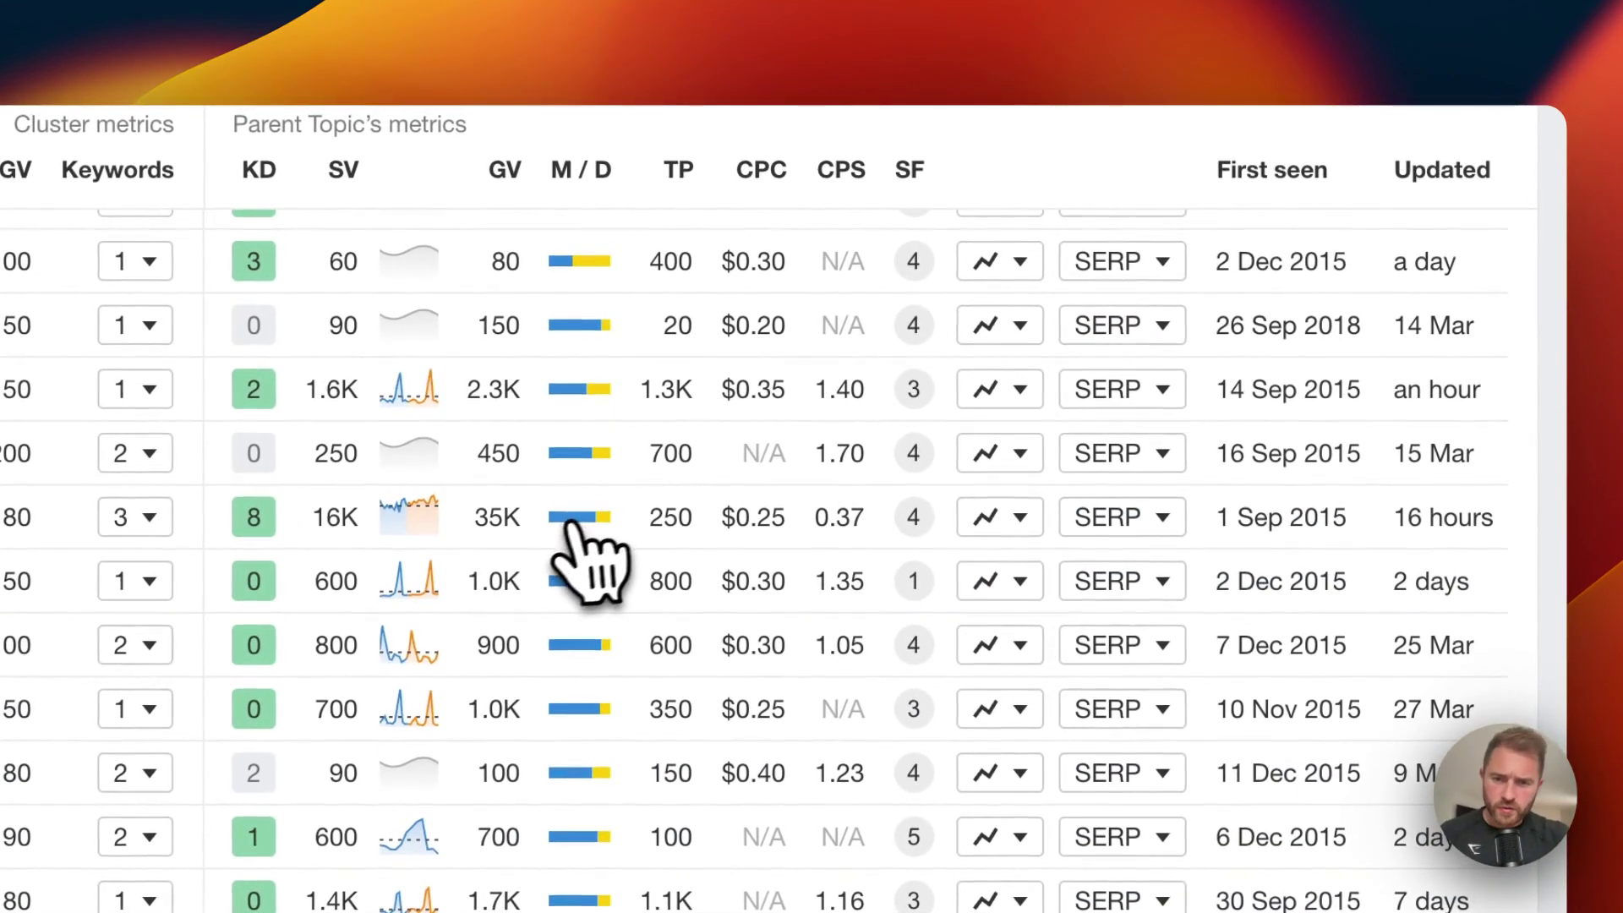
{"action": "scroll", "coordinate": [565, 557], "scroll_direction": "up", "scroll_amount": 10}
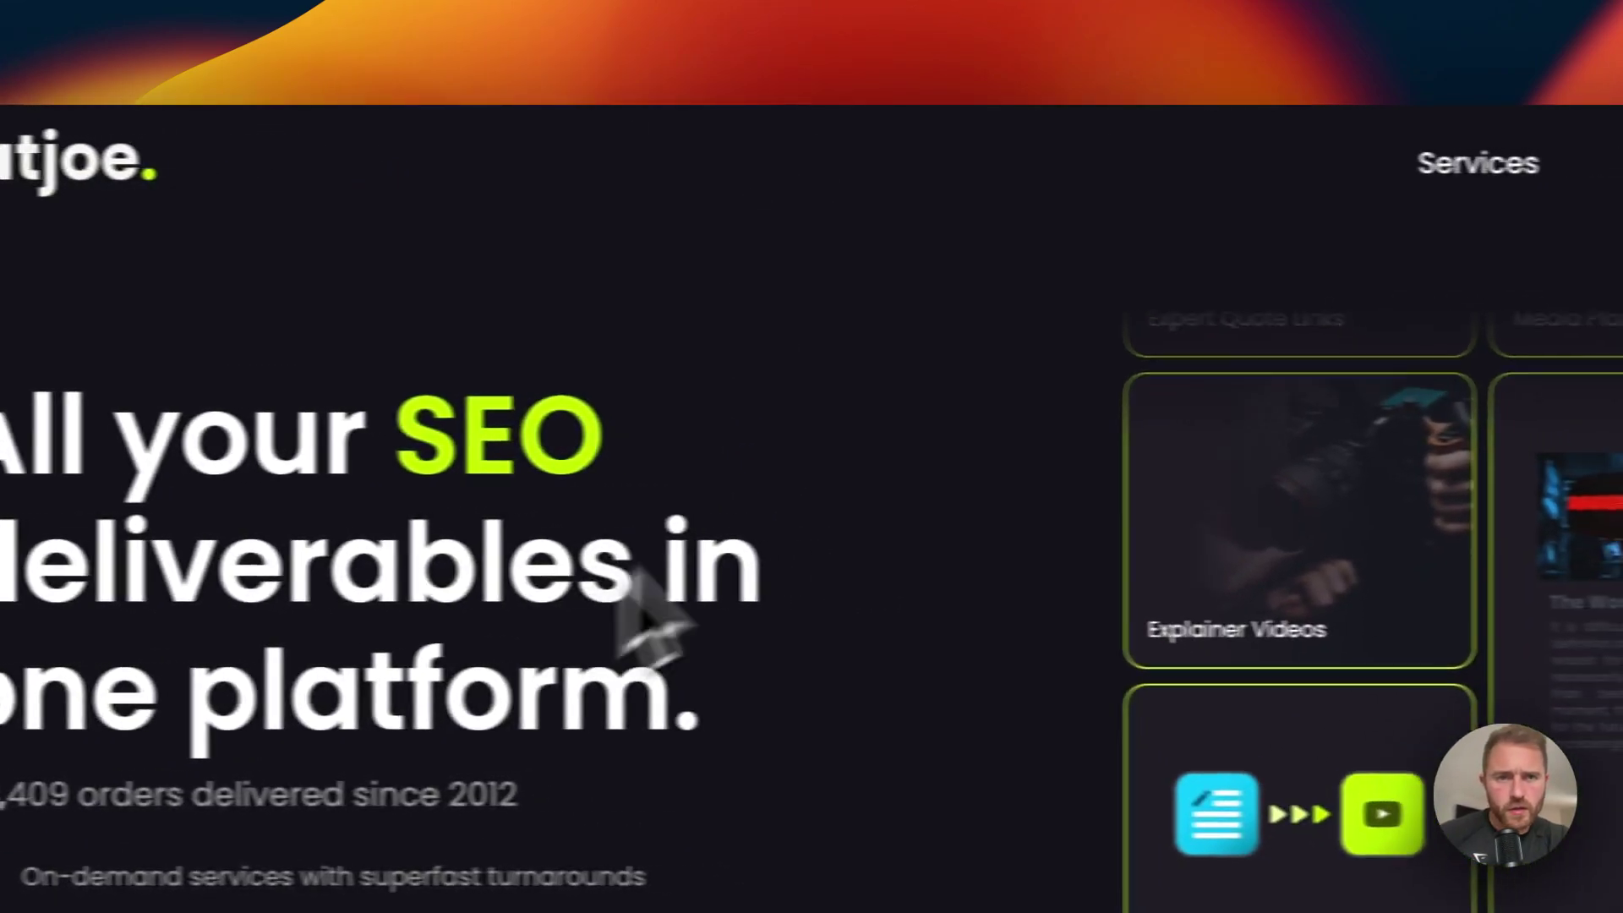
- Open FATJOE's Content Plan (Topical Map) page and view the Basic £200 and Pro £250 pricing
{"action": "mouse_move", "coordinate": [1472, 199]}
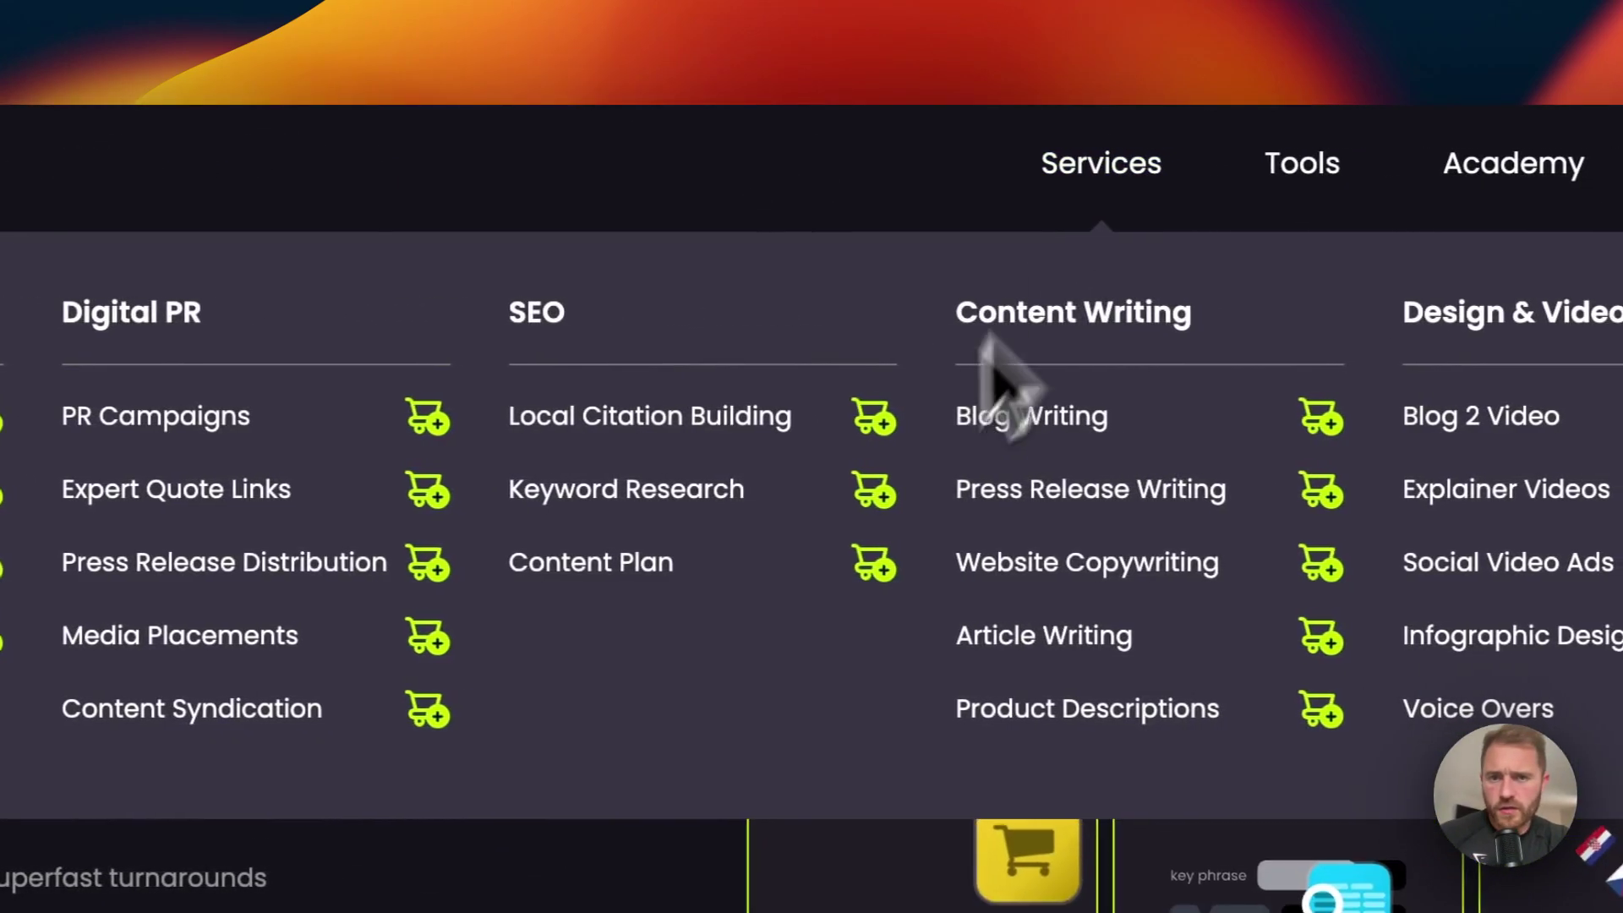
{"action": "left_click", "coordinate": [614, 563]}
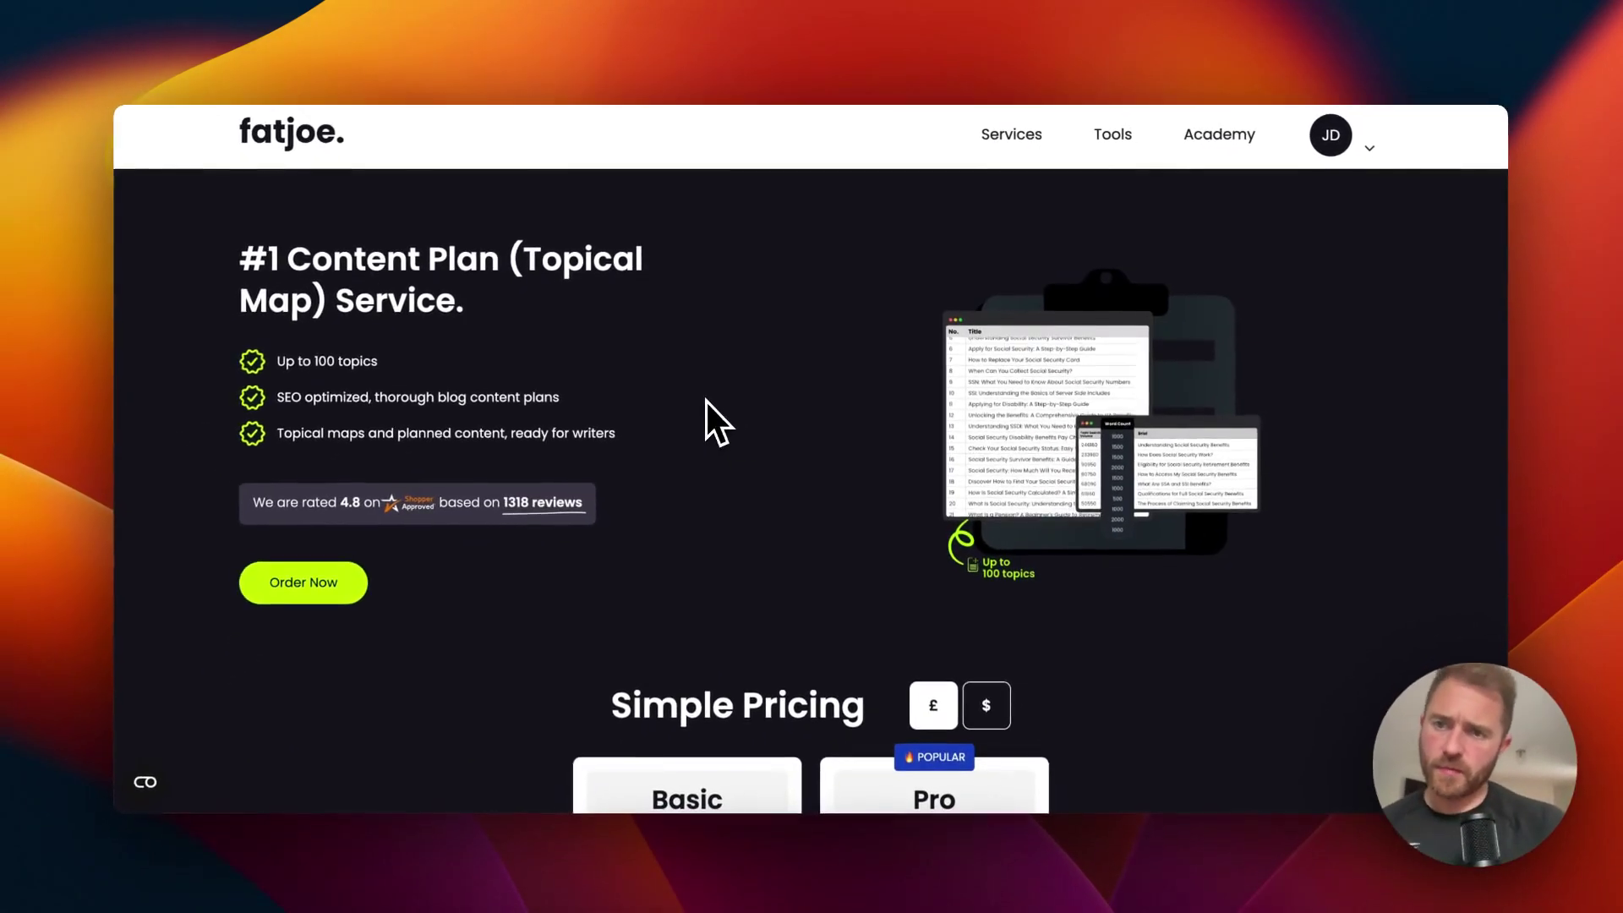
{"action": "scroll", "coordinate": [708, 399], "scroll_direction": "down", "scroll_amount": 1}
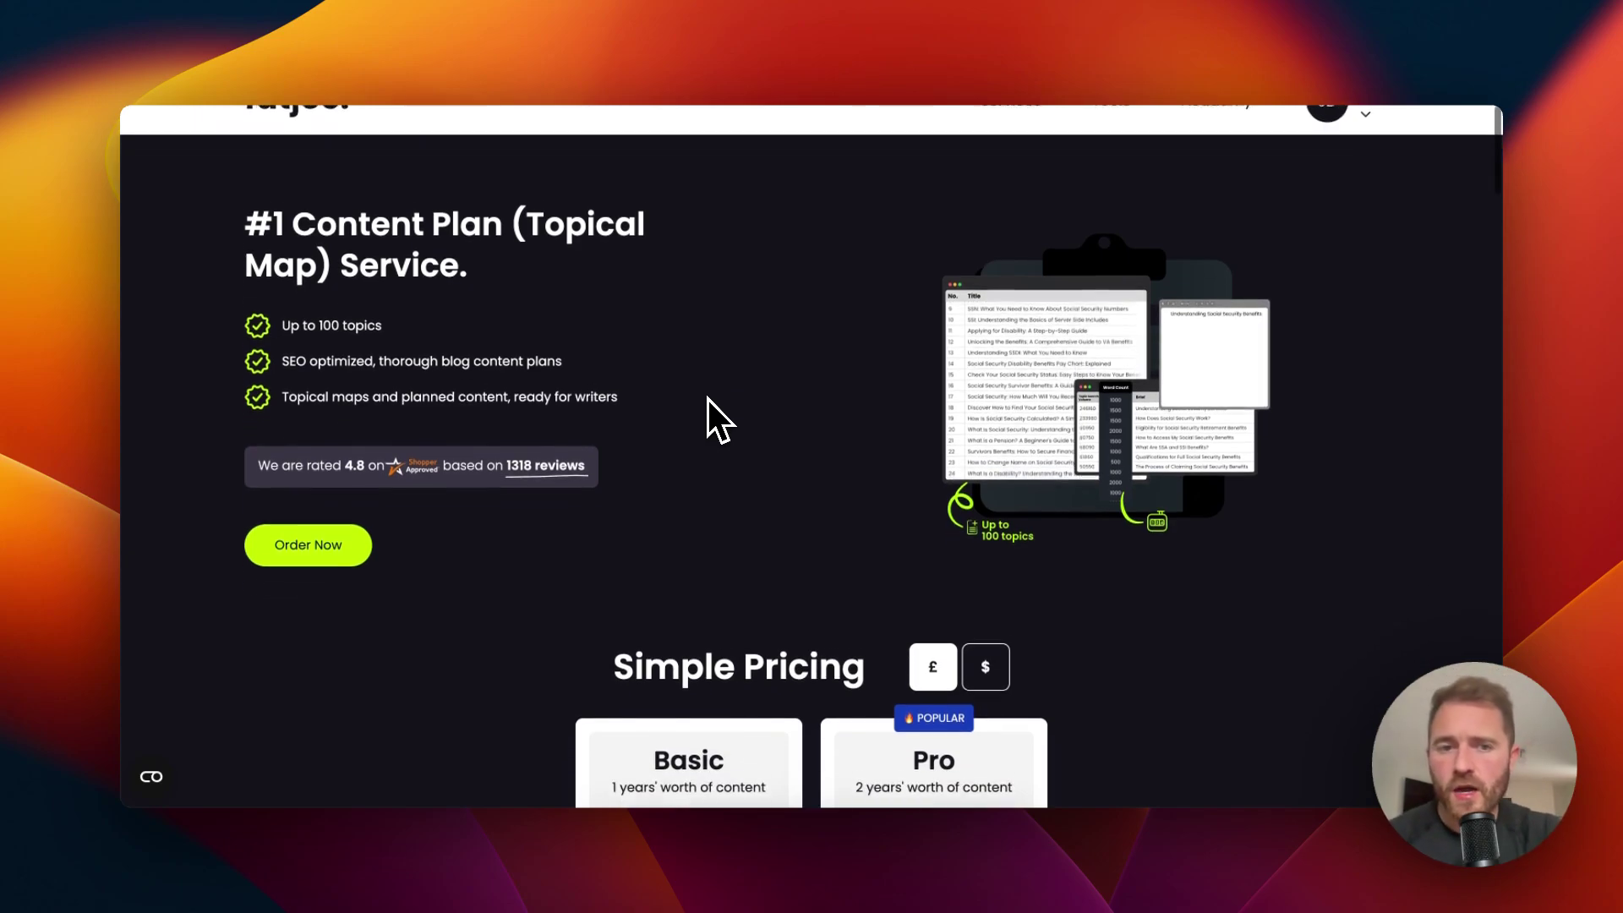
{"action": "scroll", "coordinate": [707, 398], "scroll_direction": "down", "scroll_amount": 1}
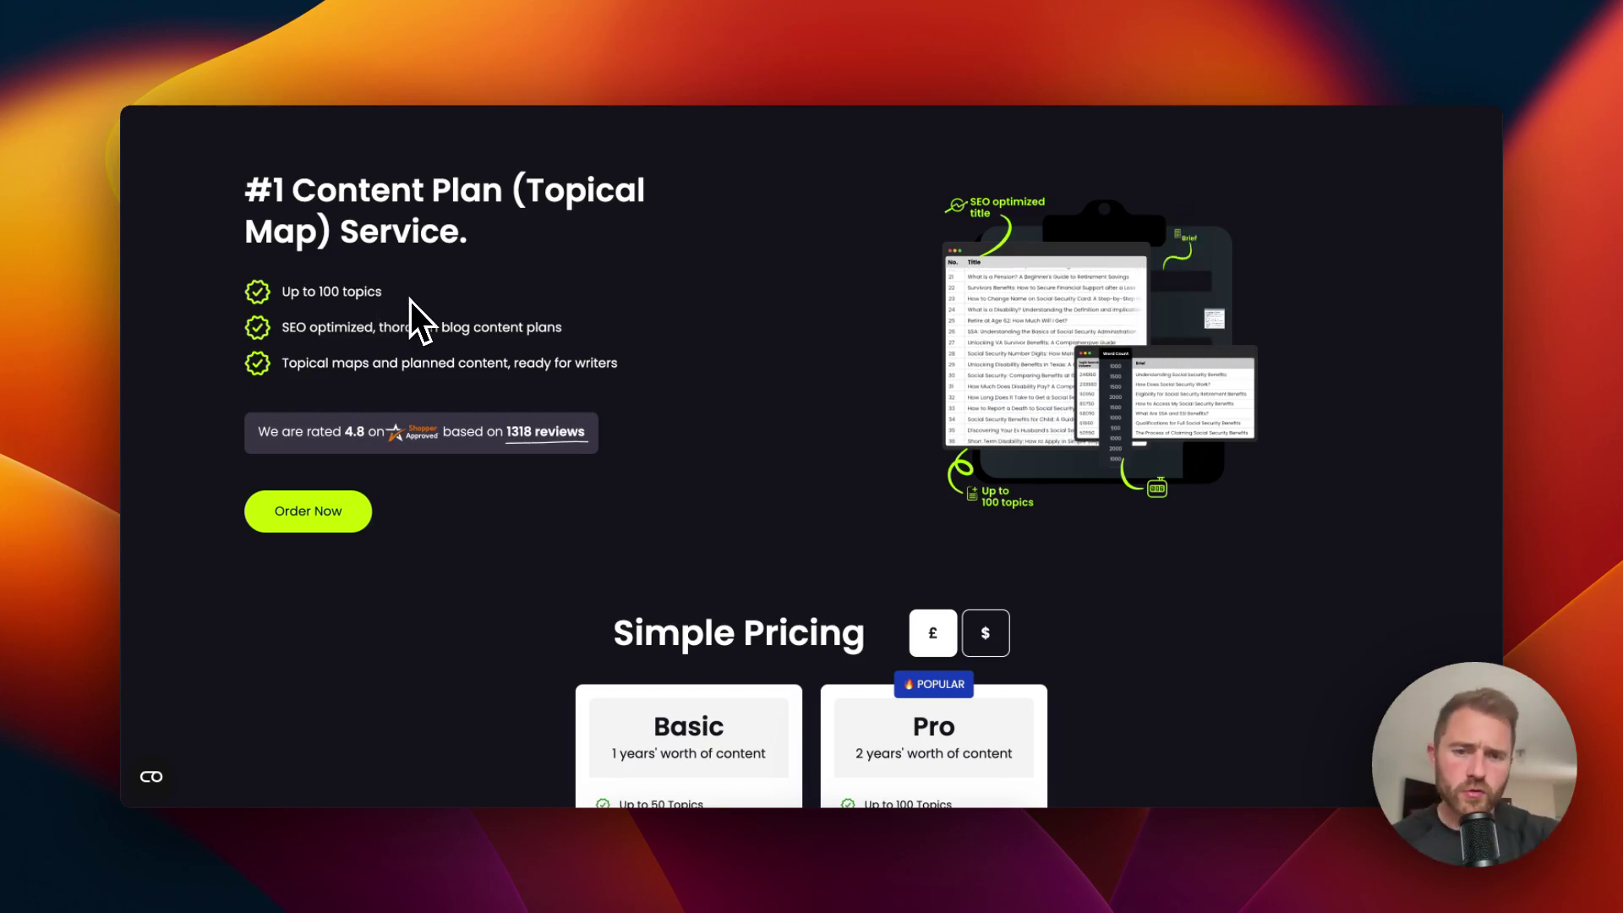
{"action": "scroll", "coordinate": [409, 301], "scroll_direction": "down", "scroll_amount": 4}
{"action": "scroll", "coordinate": [409, 301], "scroll_direction": "down", "scroll_amount": 2}
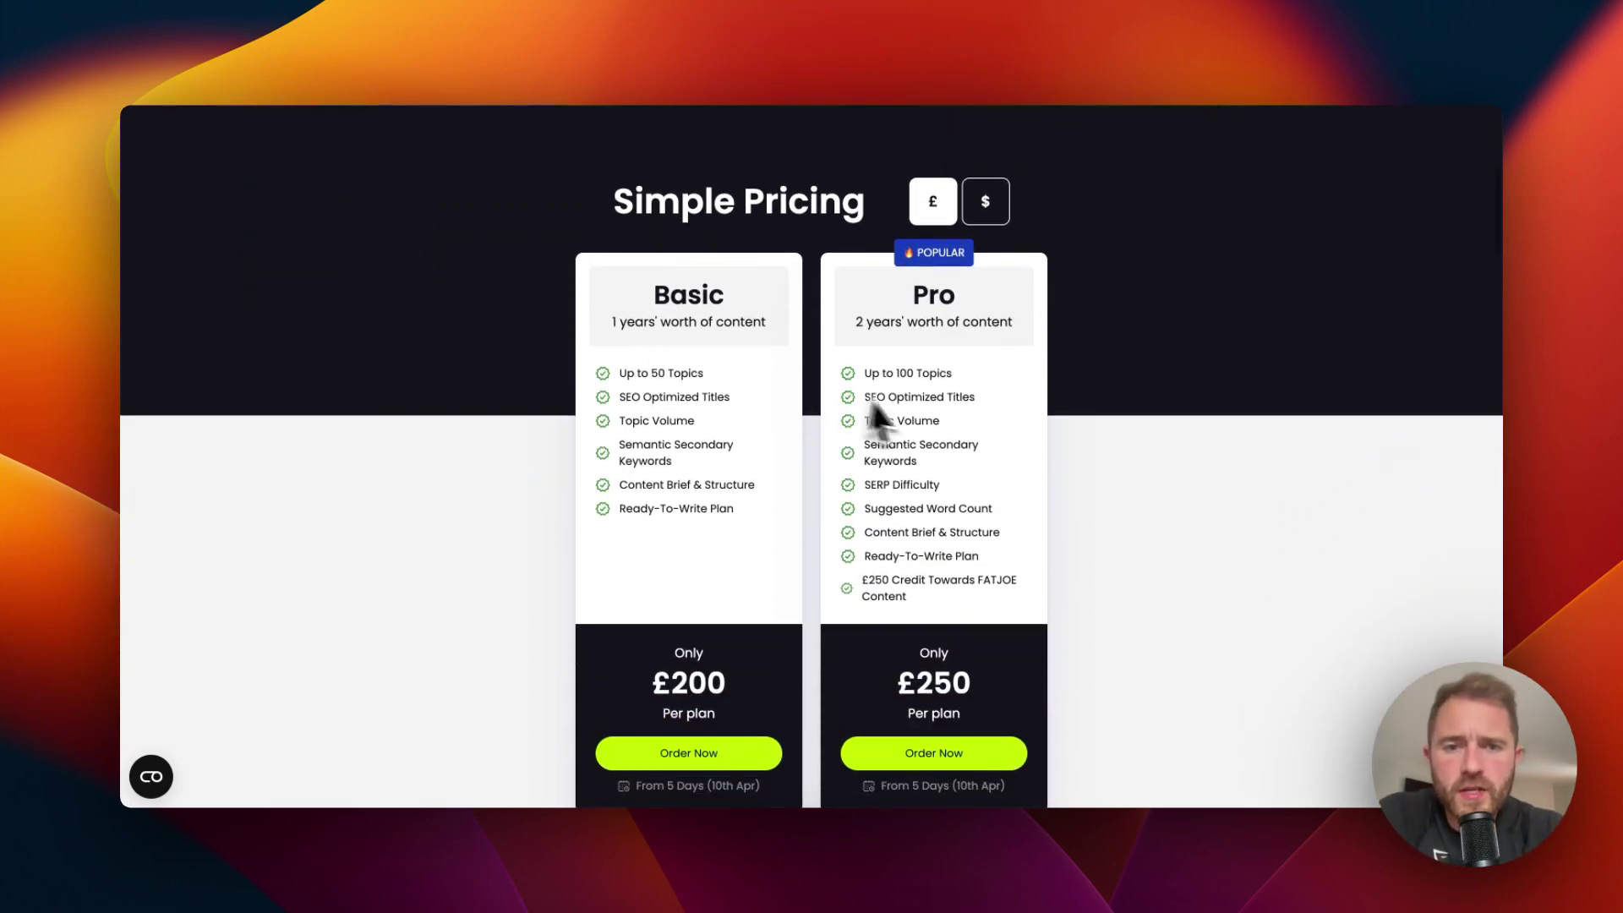
{"action": "scroll", "coordinate": [962, 414], "scroll_direction": "down", "scroll_amount": 1}
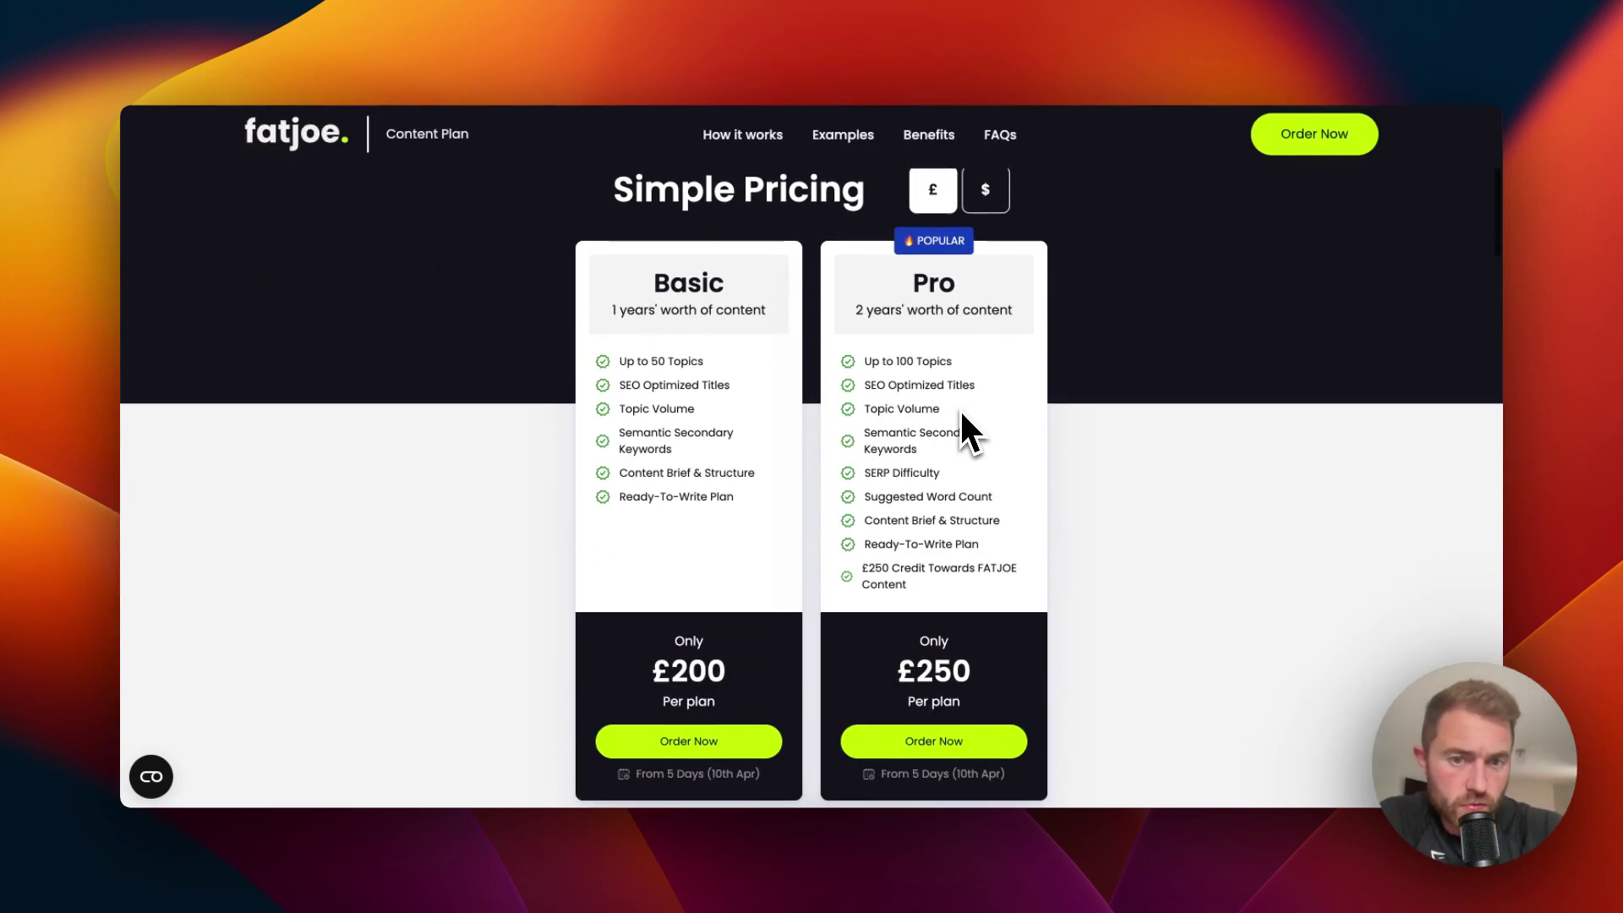
{"action": "scroll", "coordinate": [962, 431], "scroll_direction": "down", "scroll_amount": 1}
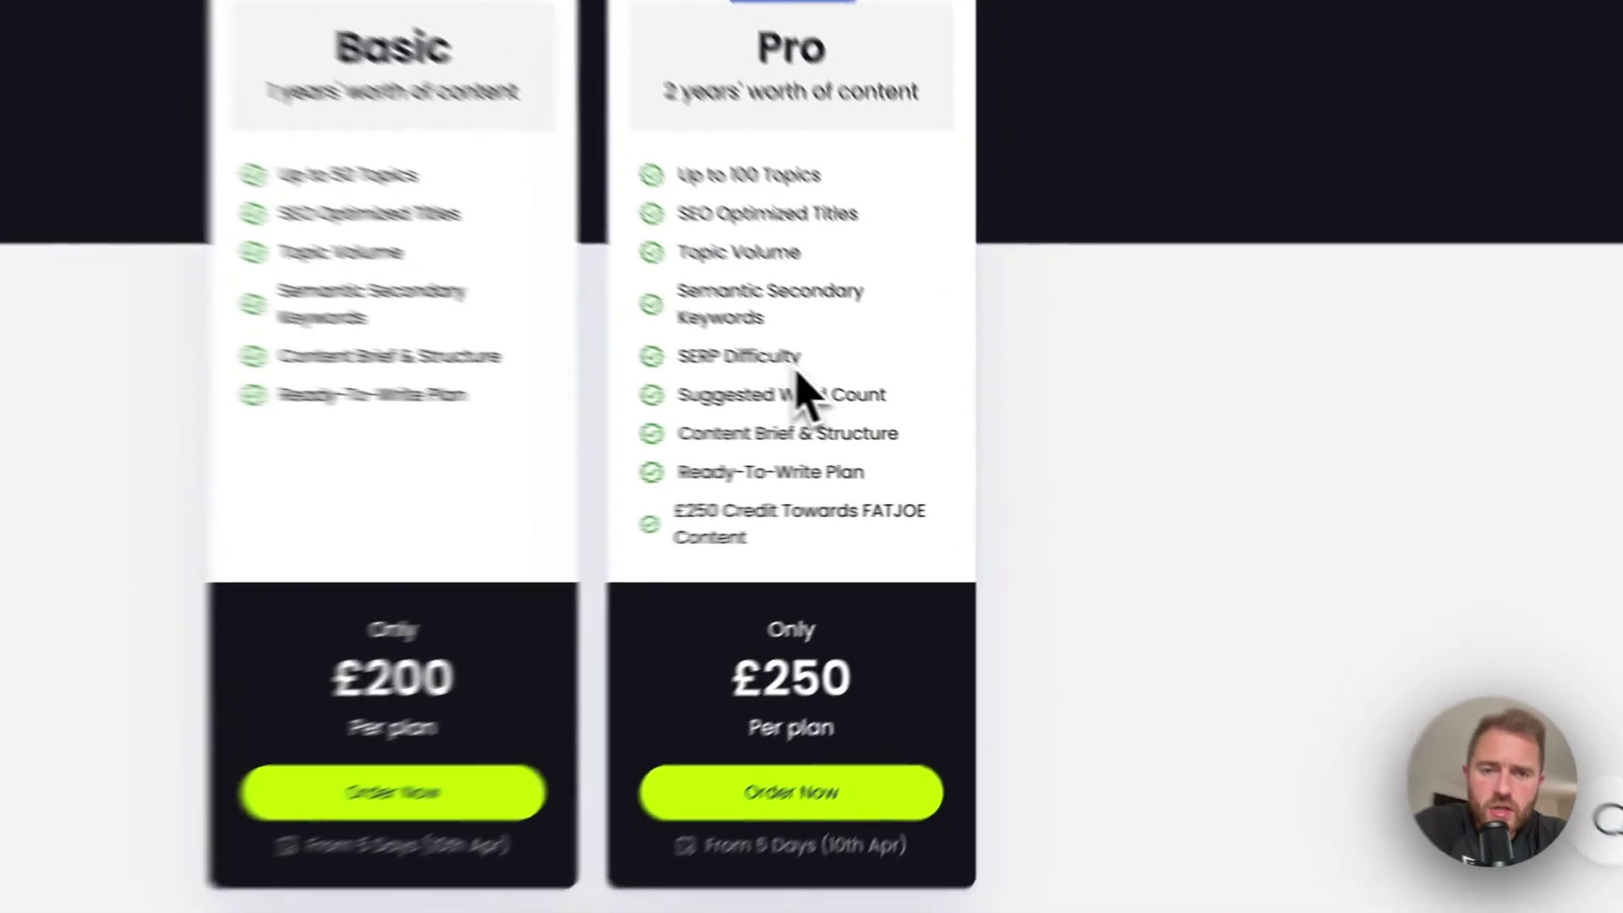
- Highlight the Pro plan's features, content credit and £250 price, then clear the highlight
{"action": "left_click_drag", "start_coordinate": [938, 457], "coordinate": [865, 457]}
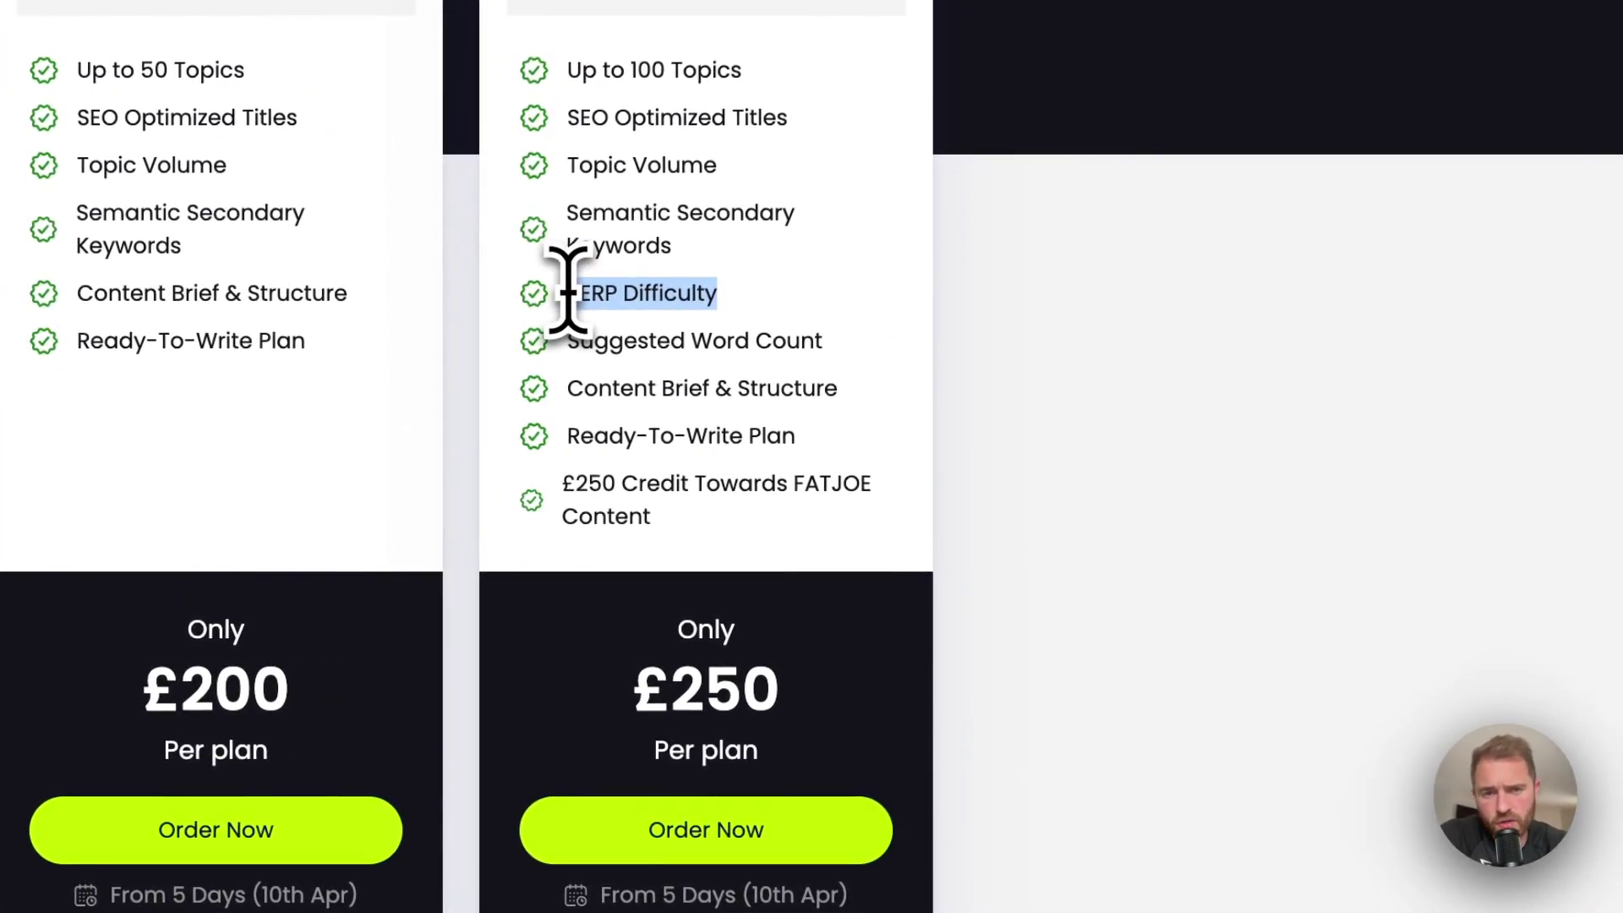
{"action": "triple_click", "coordinate": [650, 343]}
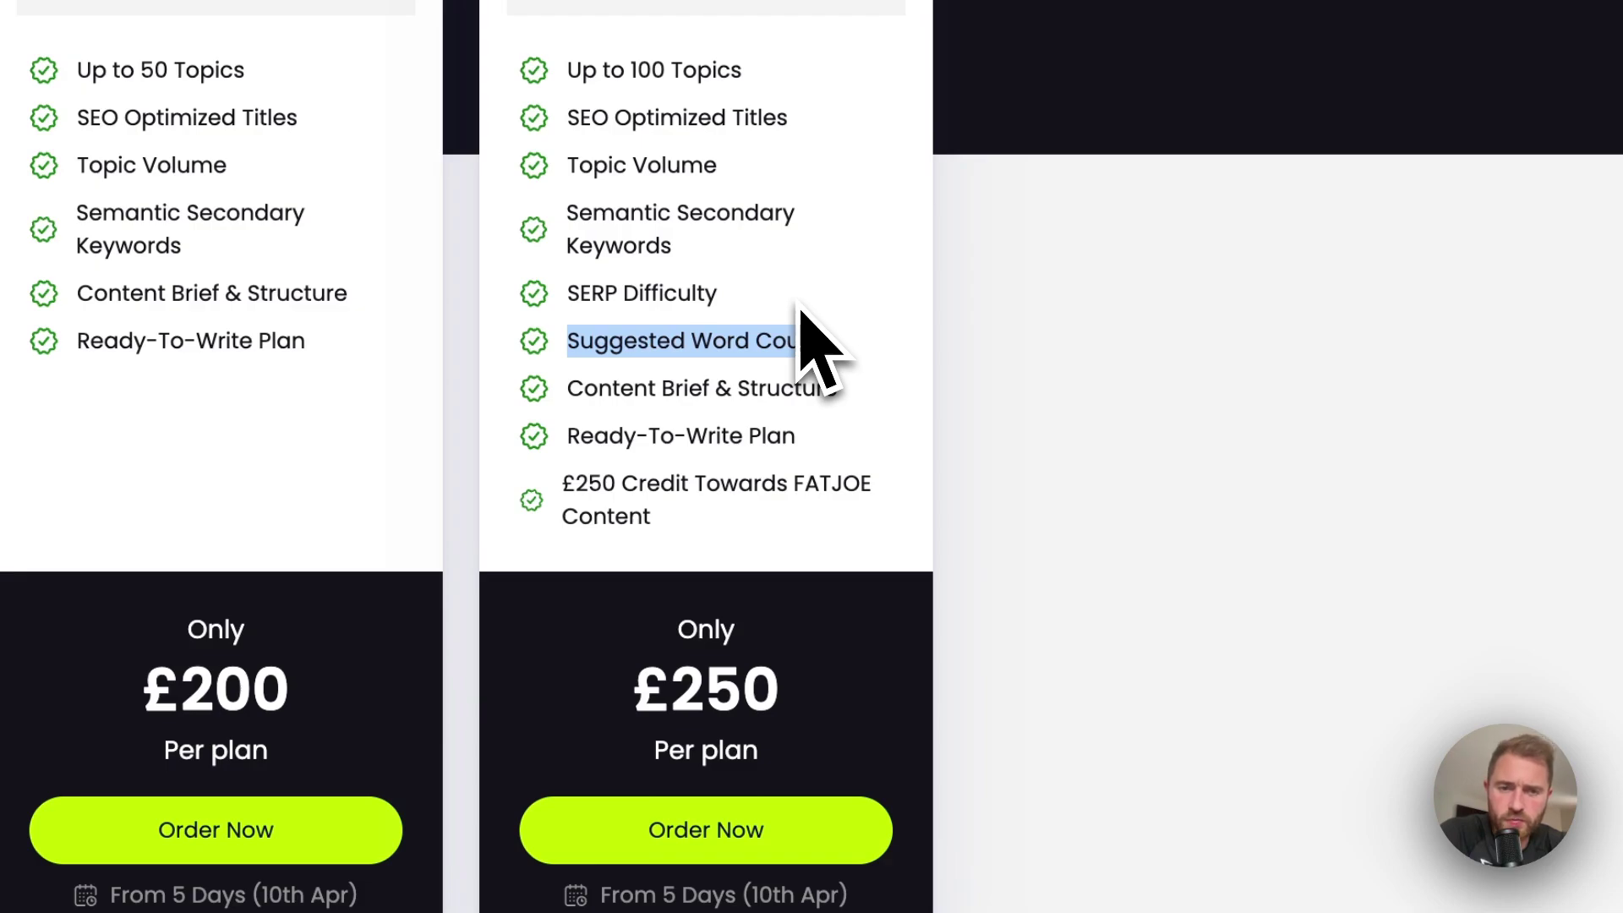
{"action": "triple_click", "coordinate": [752, 389]}
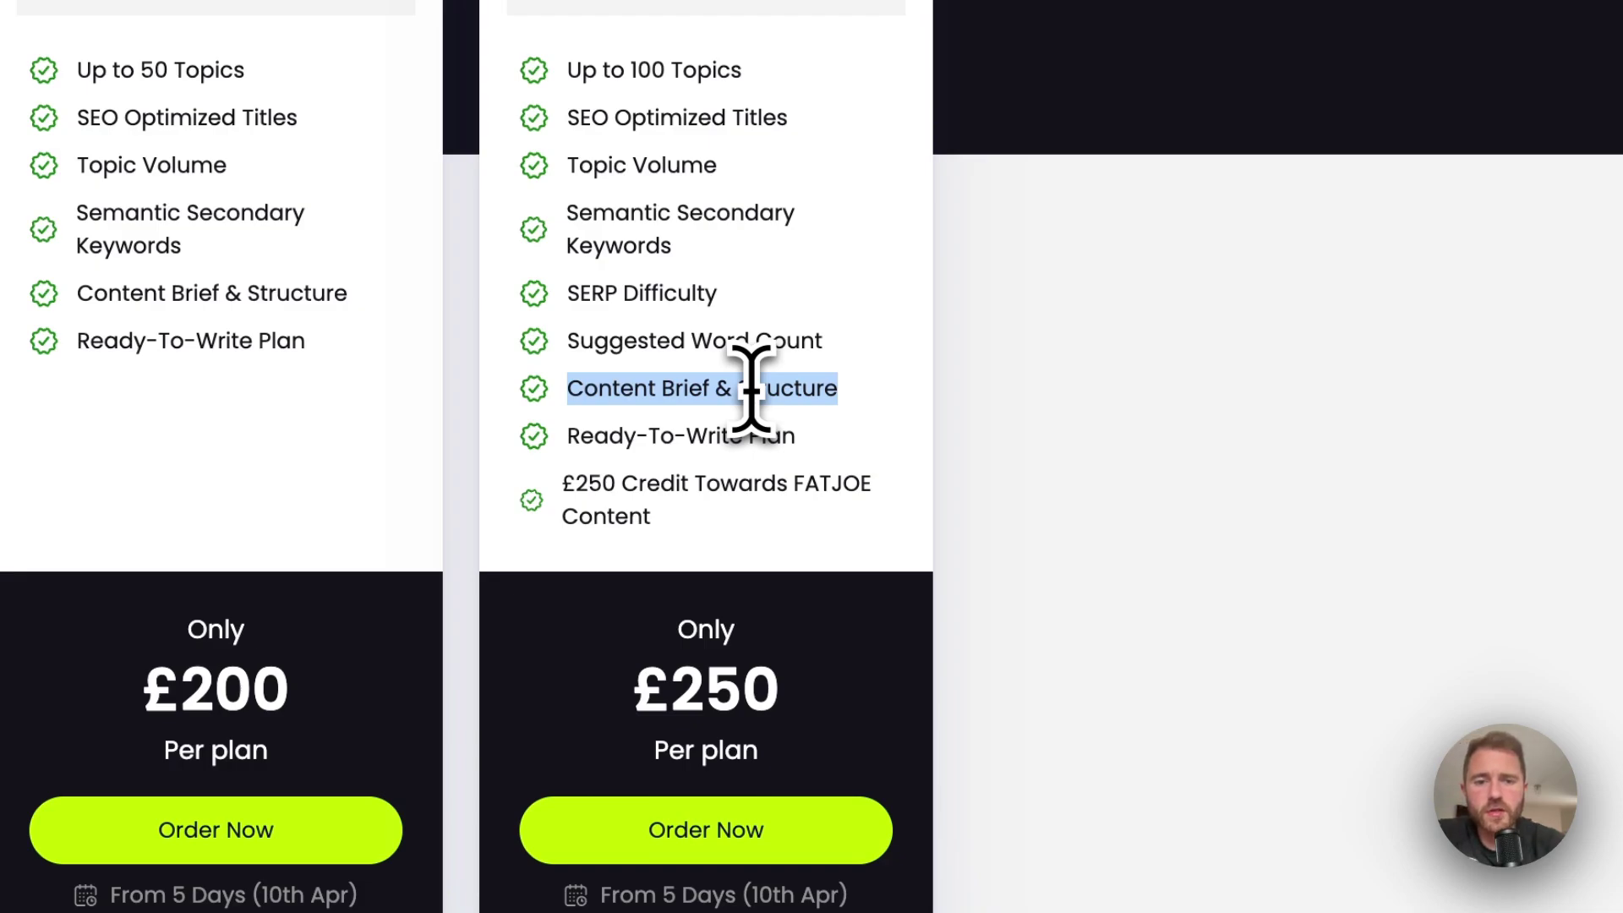
{"action": "triple_click", "coordinate": [672, 437]}
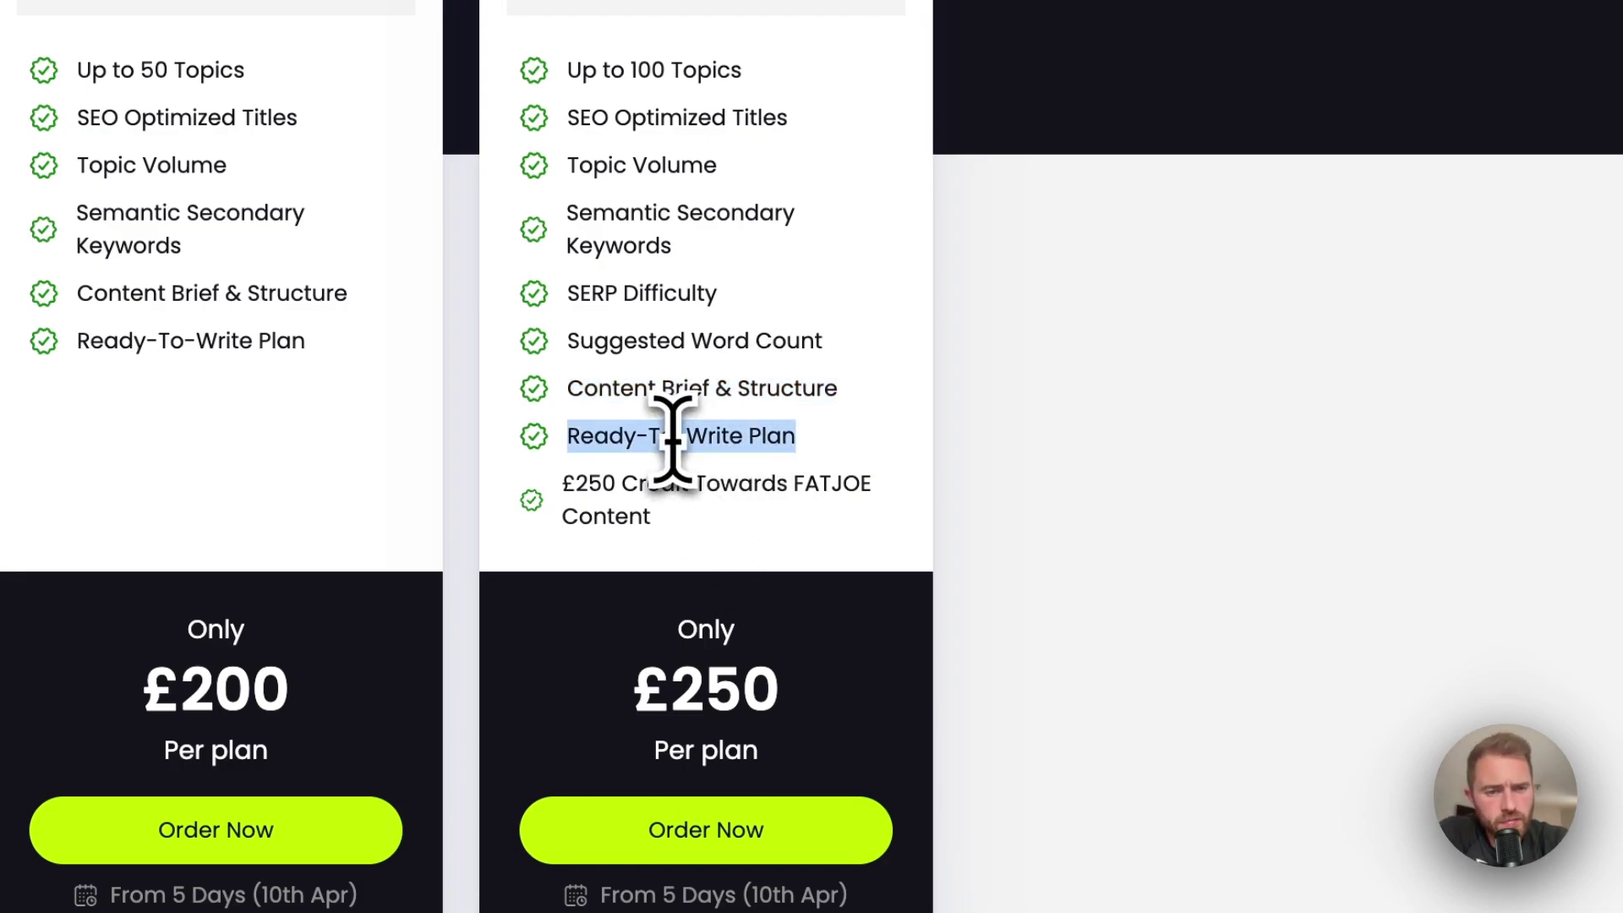
{"action": "left_click_drag", "start_coordinate": [688, 550], "coordinate": [590, 484]}
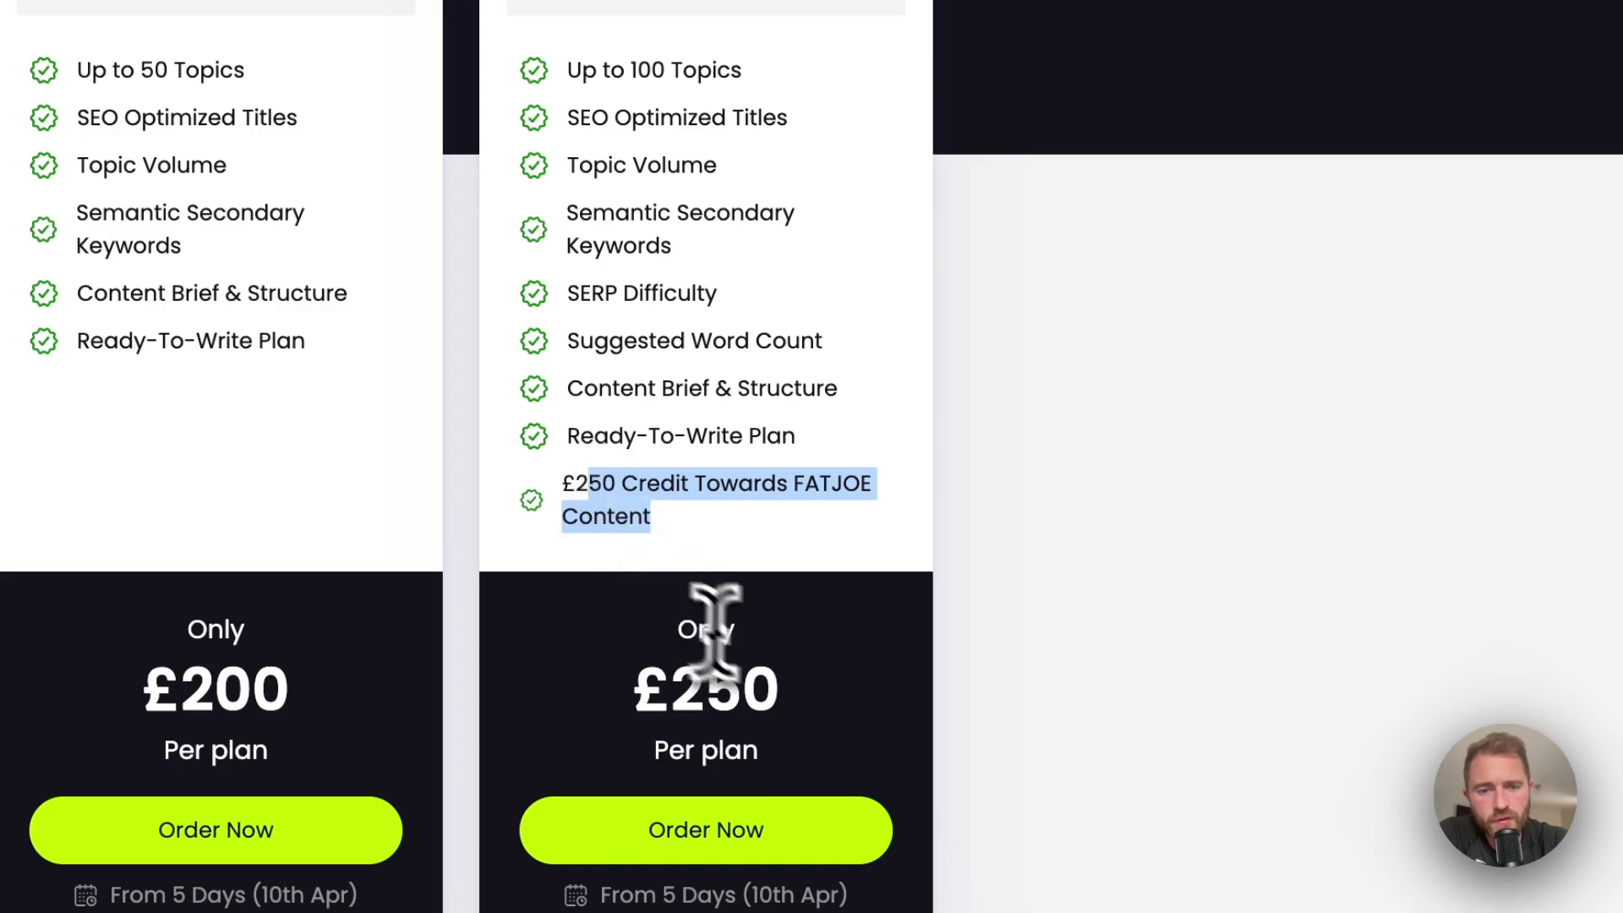
{"action": "double_click", "coordinate": [705, 689]}
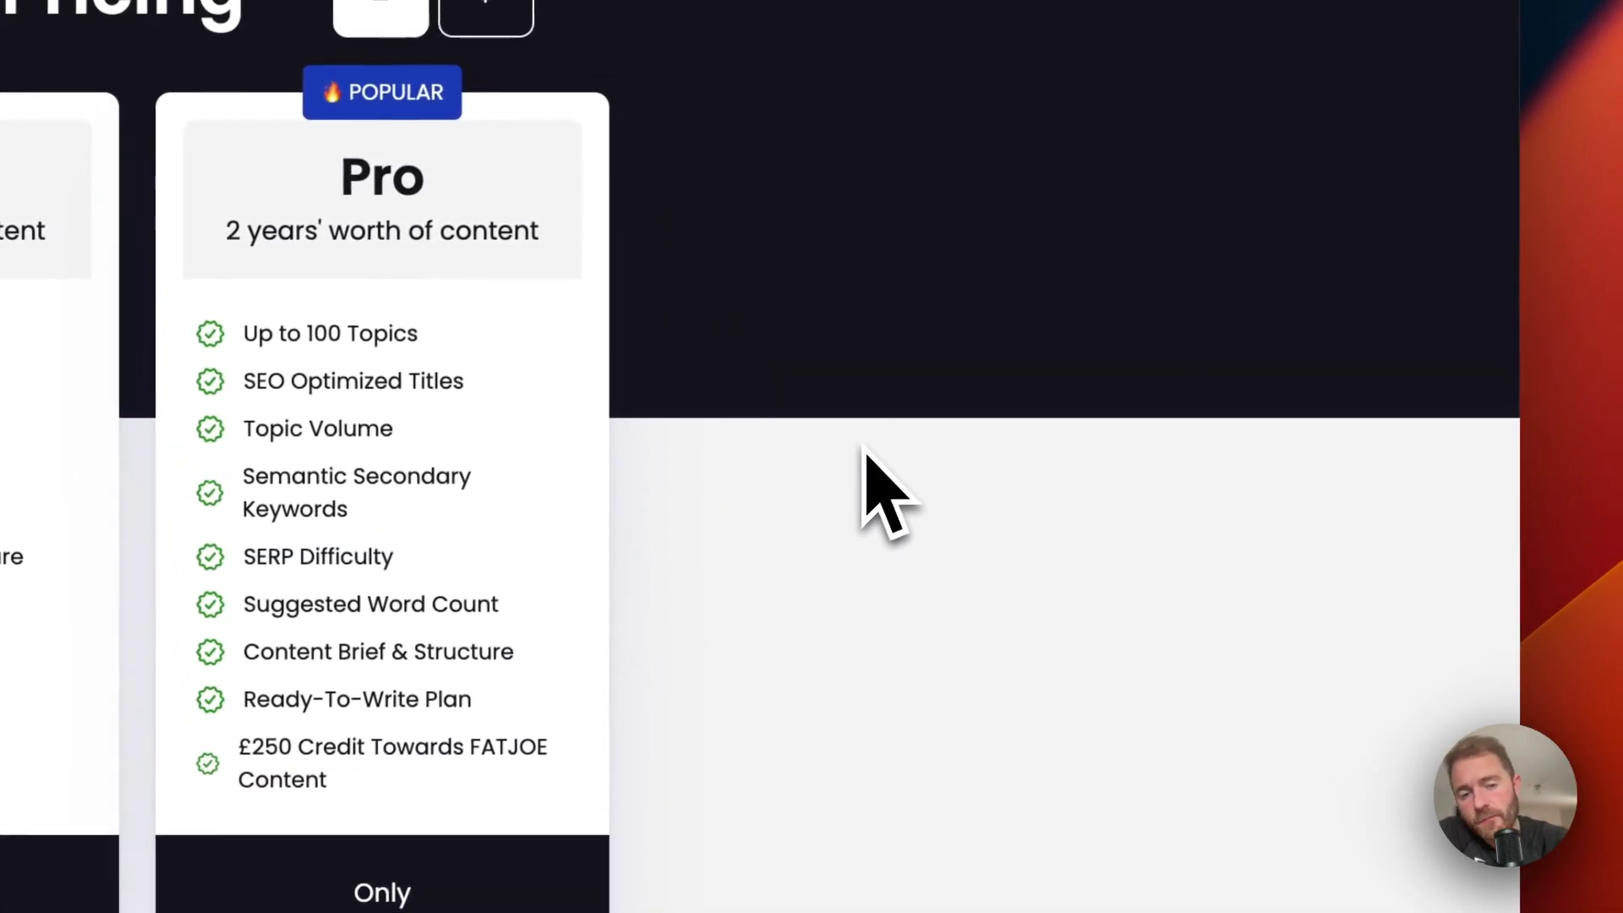
{"action": "left_click", "coordinate": [860, 448]}
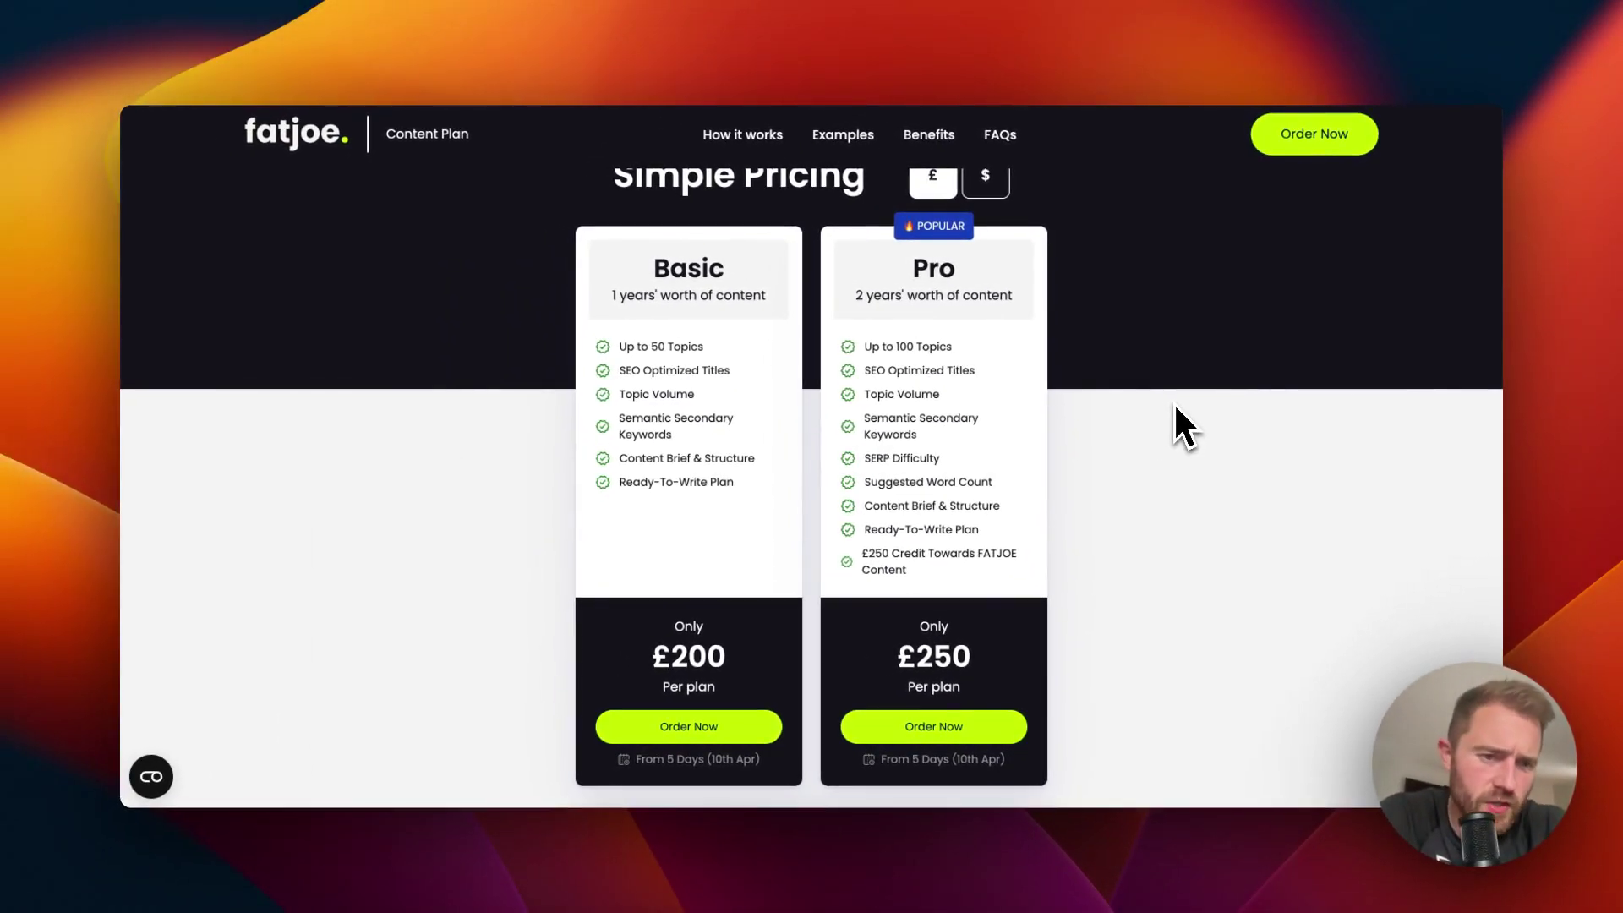
- Scroll back toward the top of the FATJOE Content Plan page
{"action": "scroll", "coordinate": [1175, 407], "scroll_direction": "up", "scroll_amount": 5}
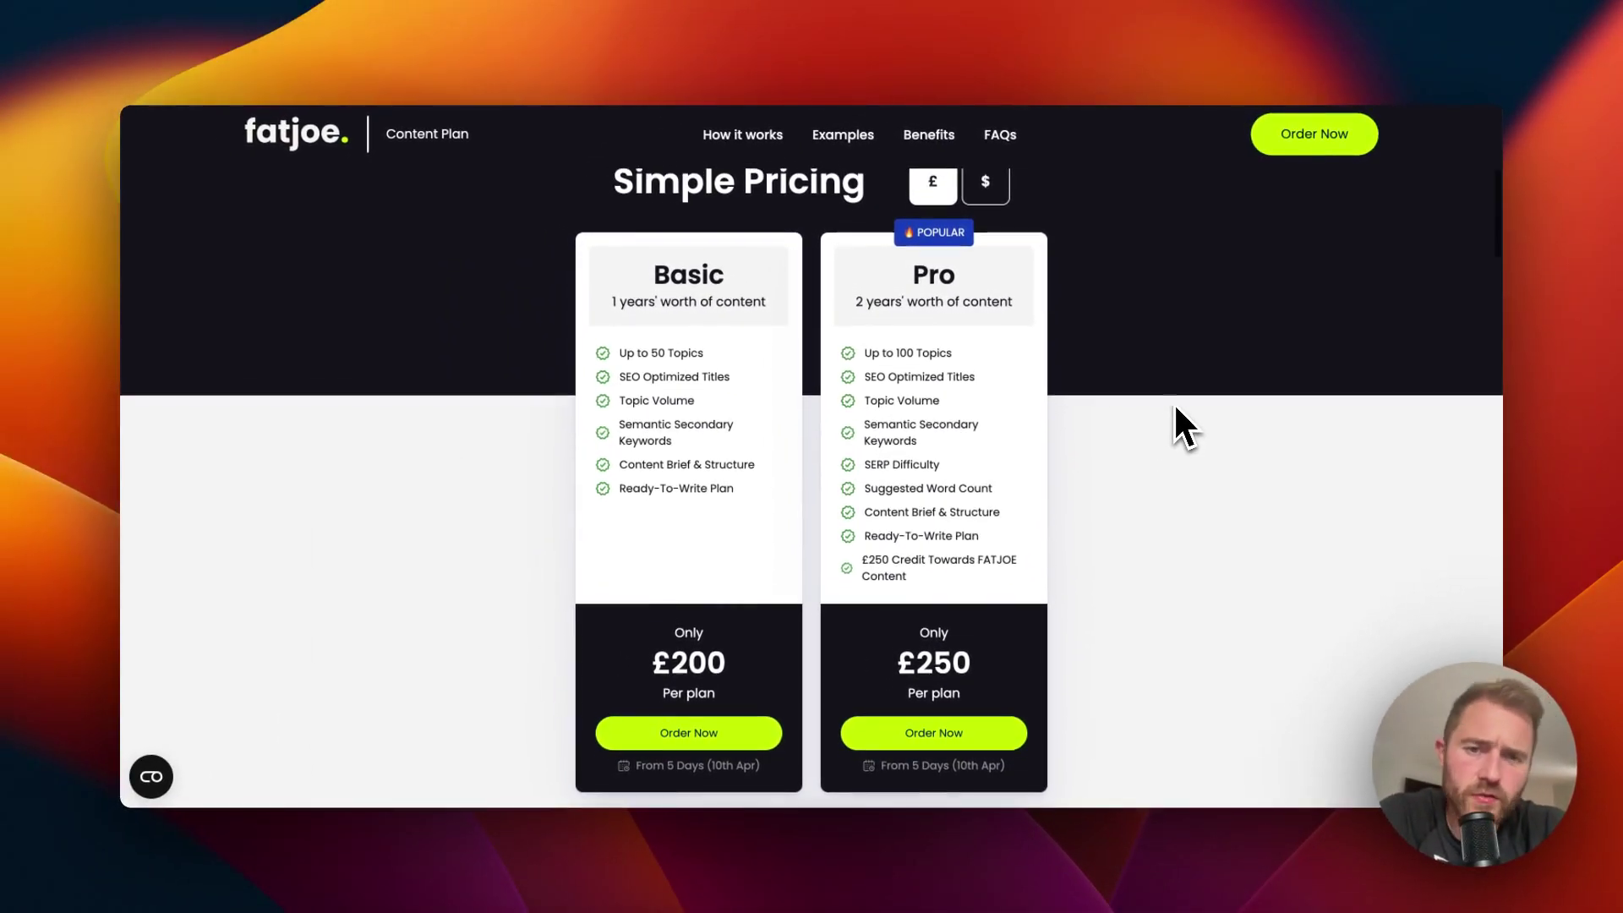
{"action": "scroll", "coordinate": [1175, 407], "scroll_direction": "down", "scroll_amount": 6}
{"action": "scroll", "coordinate": [1177, 423], "scroll_direction": "down", "scroll_amount": 3}
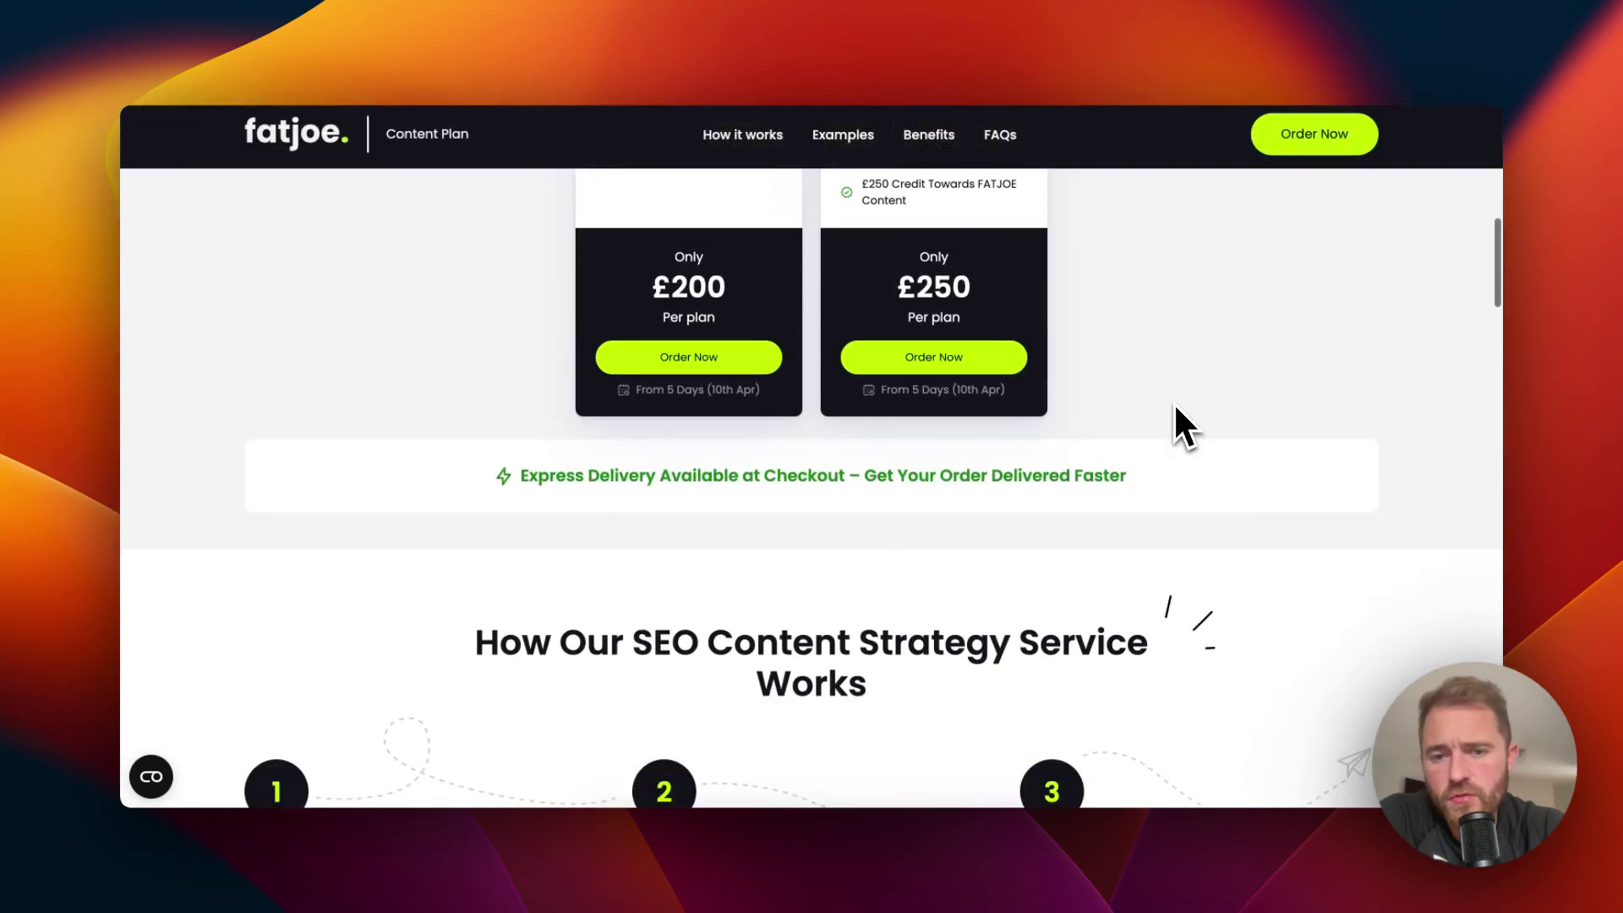
{"action": "scroll", "coordinate": [1177, 424], "scroll_direction": "up", "scroll_amount": 10}
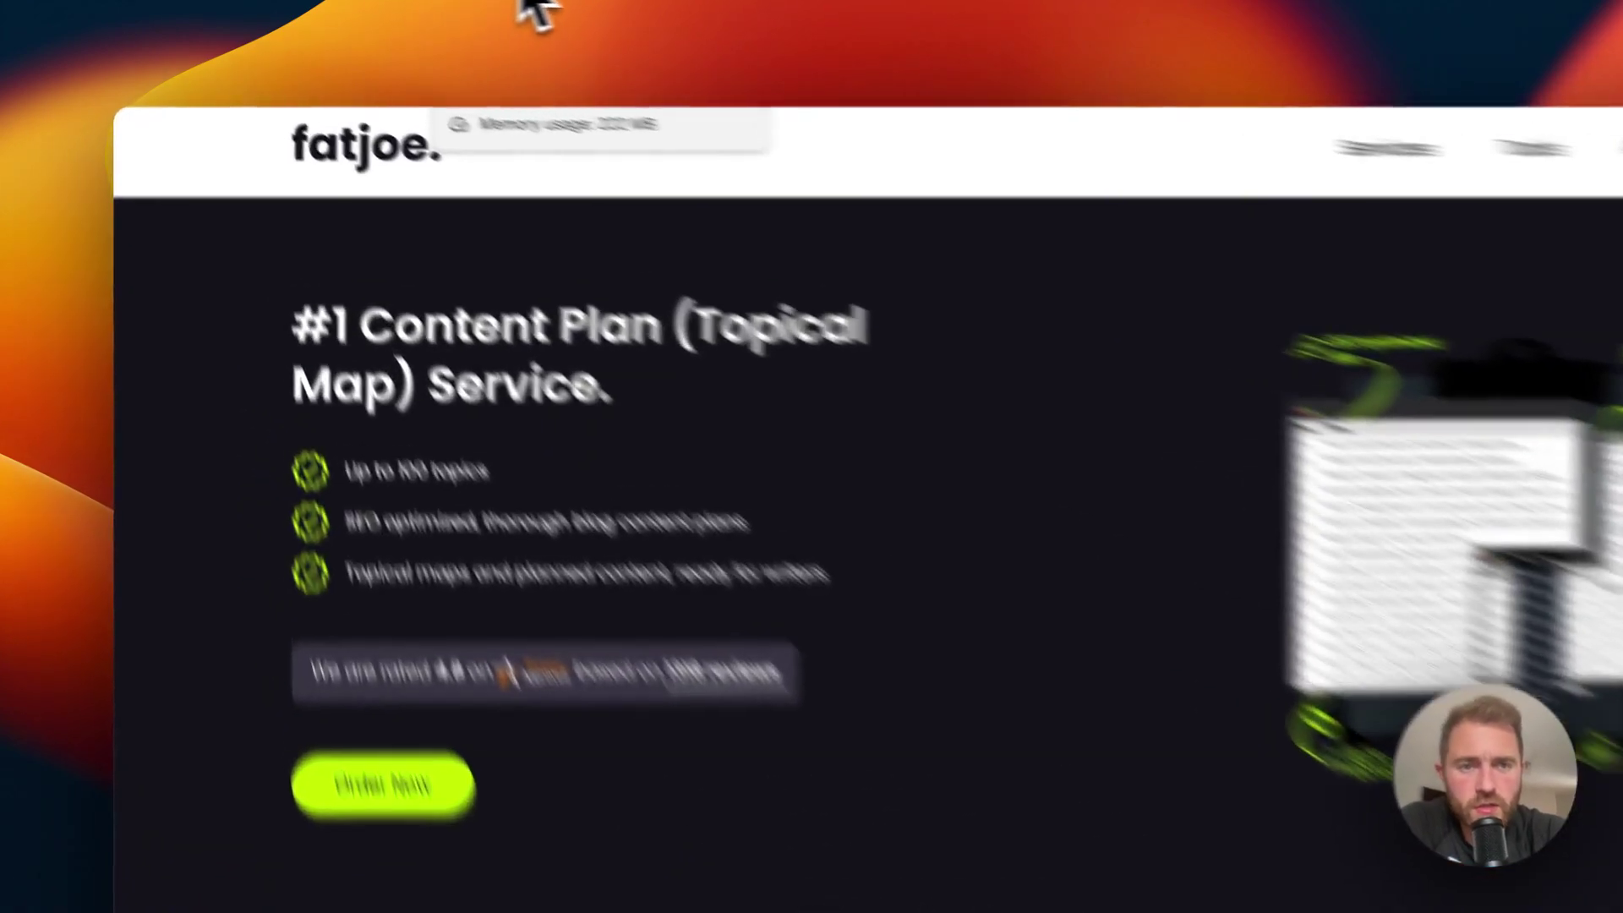
{"action": "left_click", "coordinate": [406, 4]}
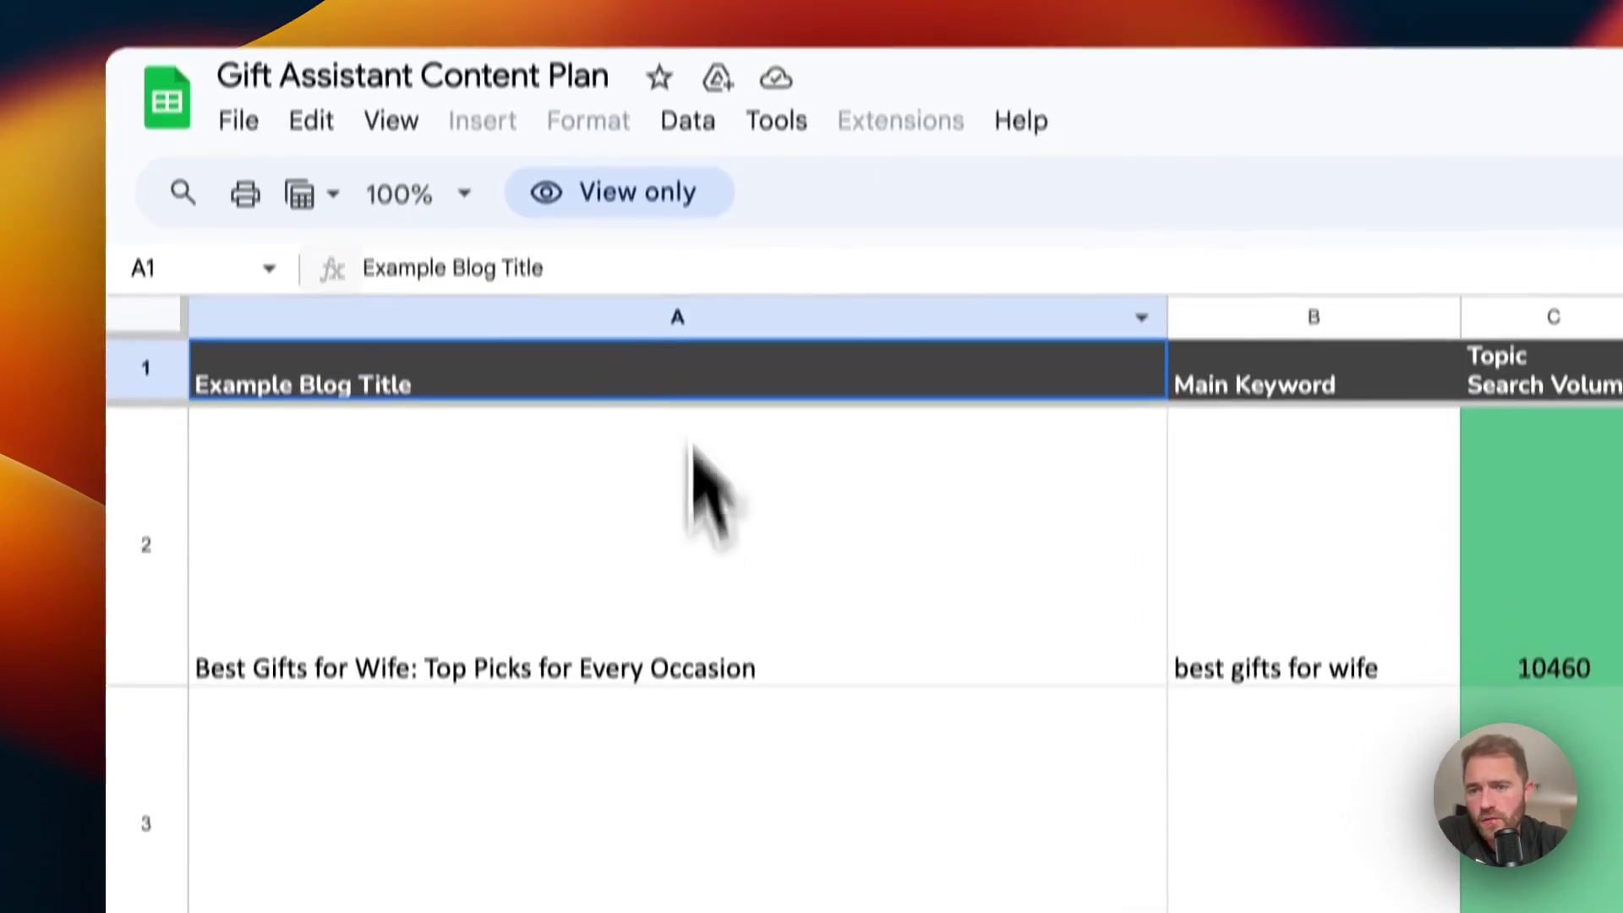
{"action": "scroll", "coordinate": [705, 638], "scroll_direction": "right", "scroll_amount": 3}
{"action": "scroll", "coordinate": [708, 558], "scroll_direction": "right", "scroll_amount": 10}
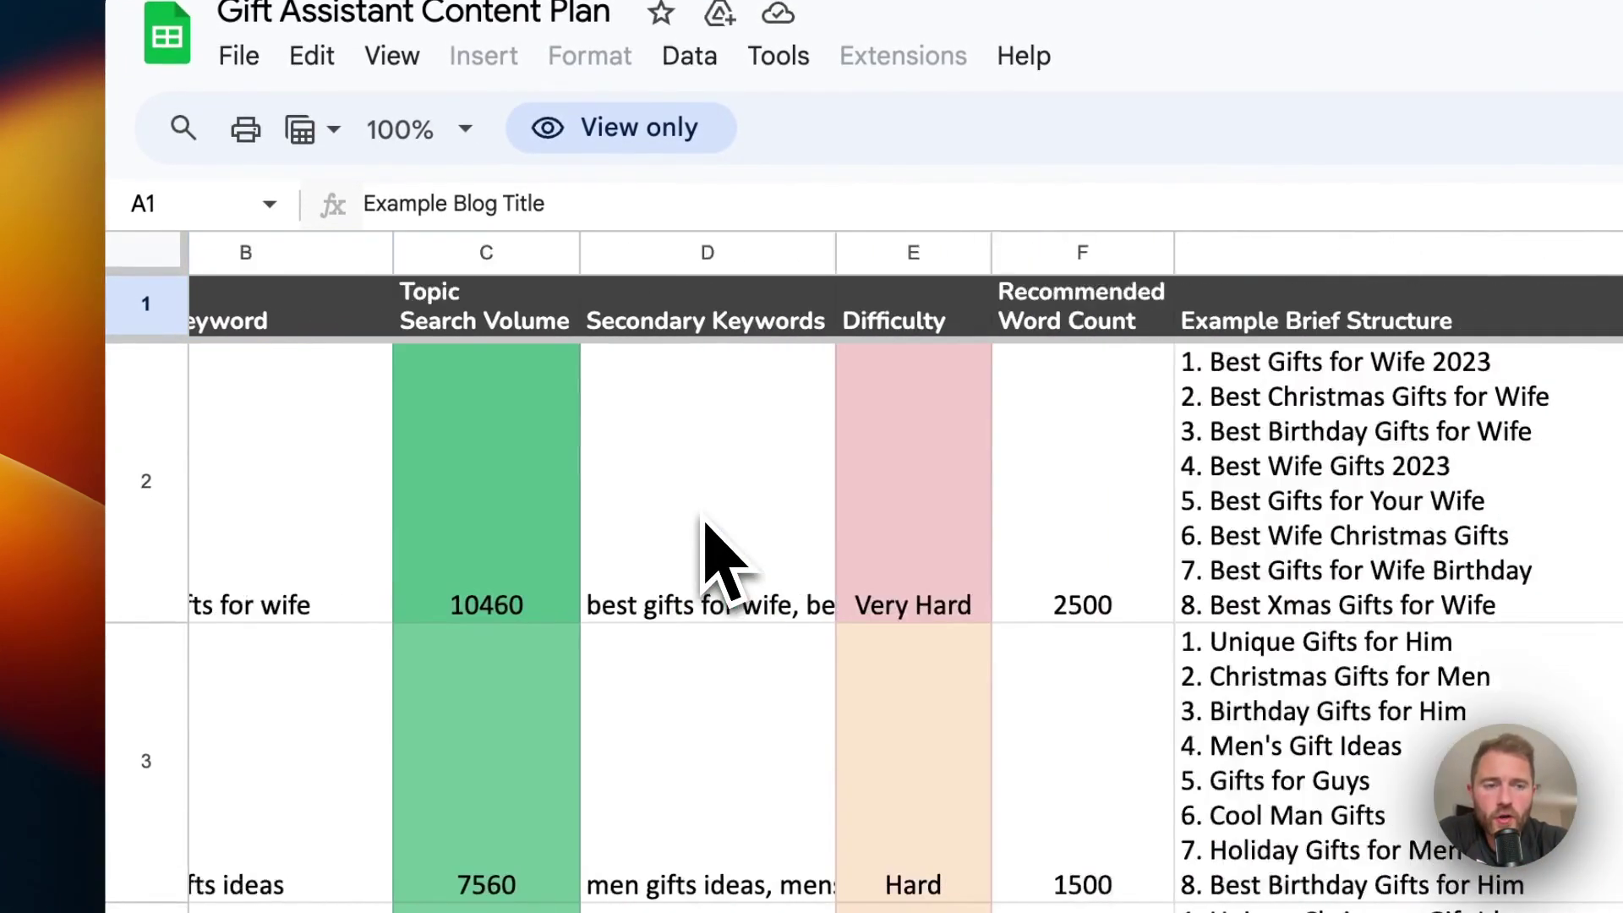
{"action": "scroll", "coordinate": [708, 558], "scroll_direction": "left", "scroll_amount": 15}
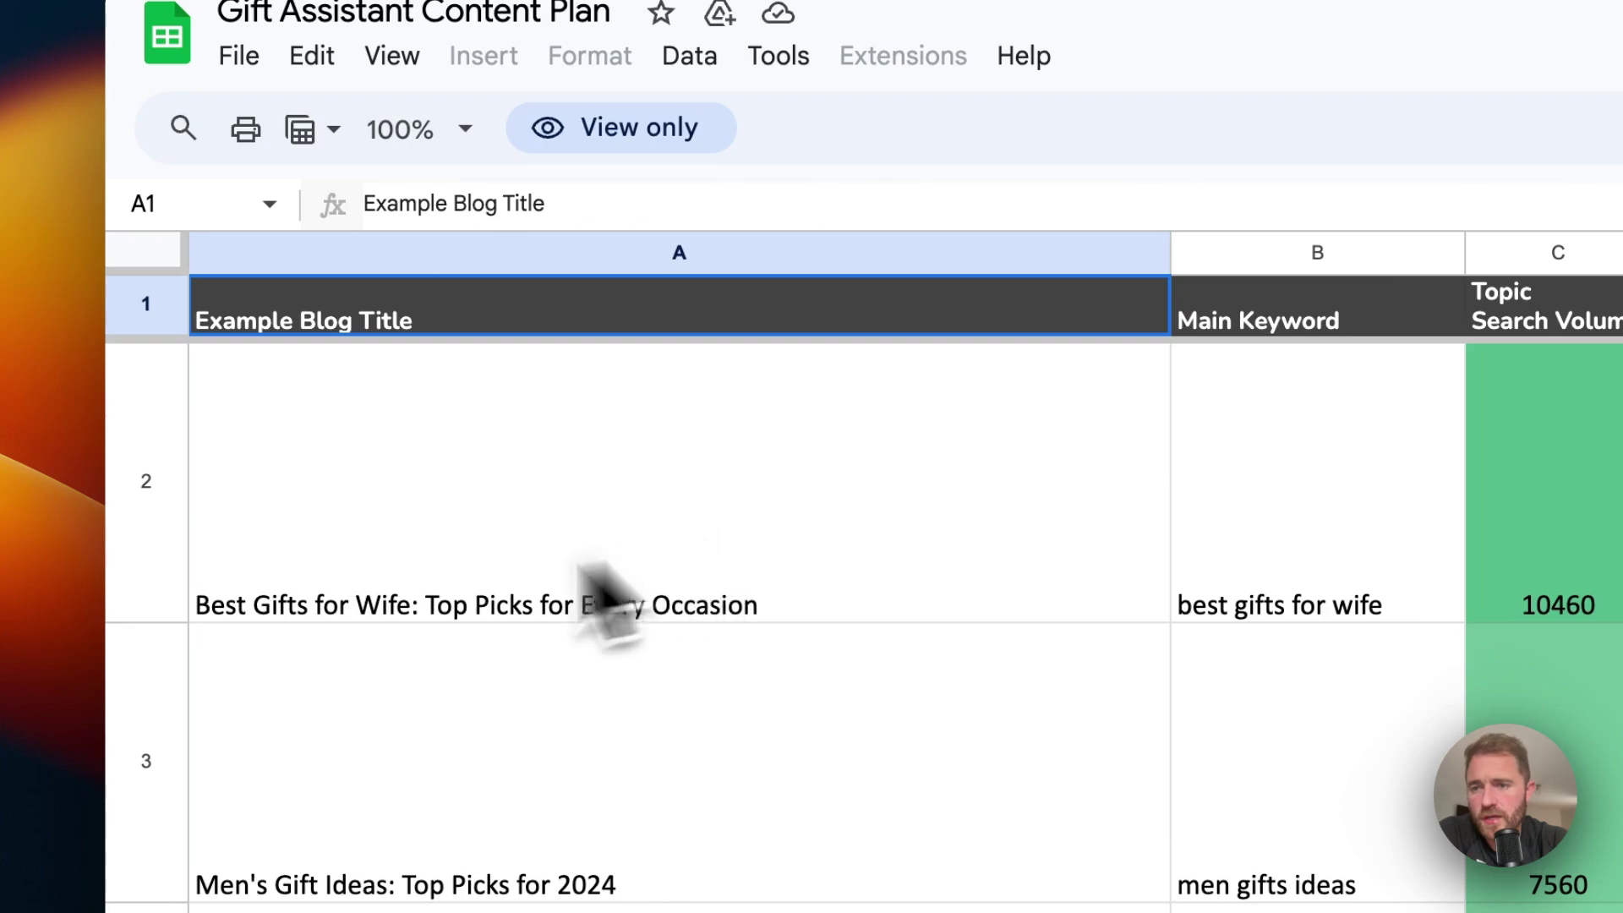
{"action": "left_click", "coordinate": [374, 519]}
{"action": "double_click", "coordinate": [375, 520]}
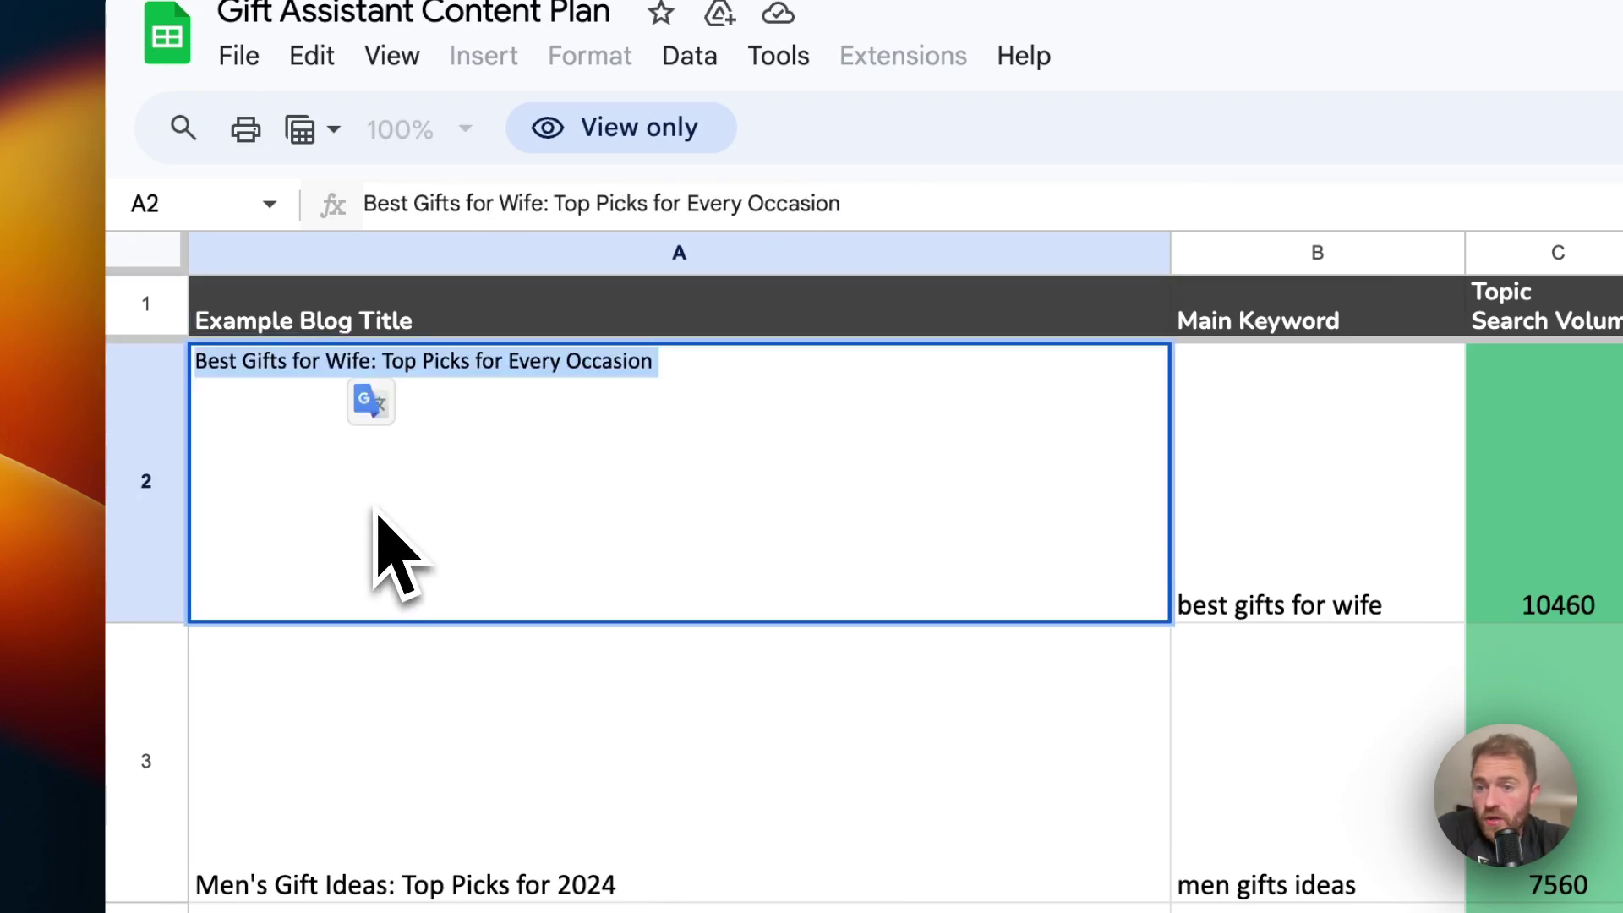
{"action": "double_click", "coordinate": [1285, 529]}
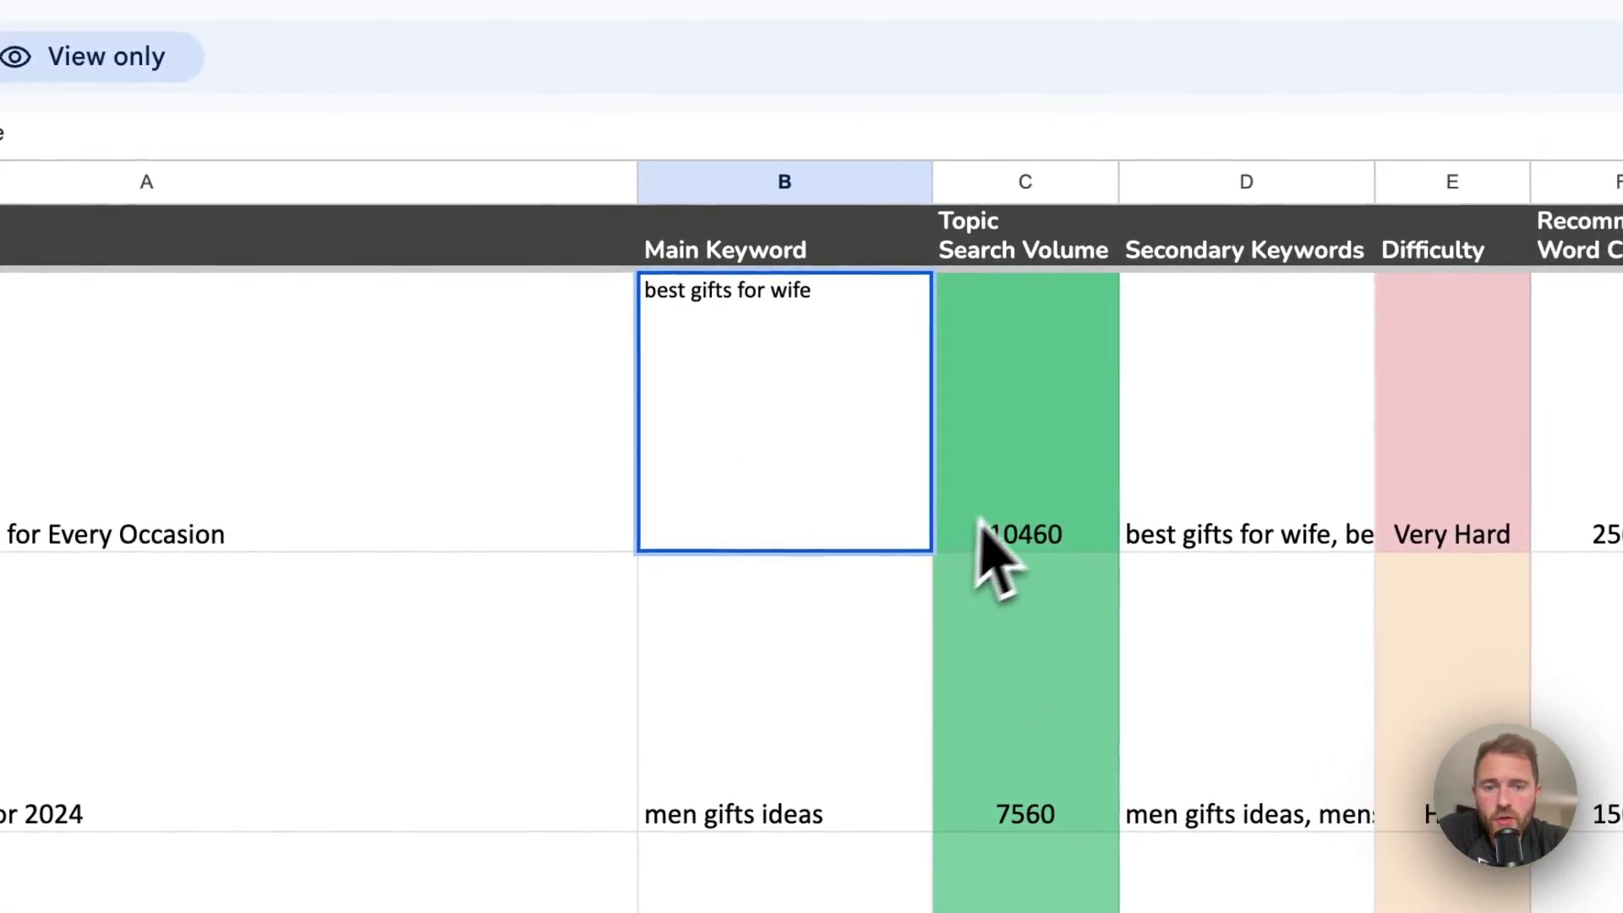
{"action": "left_click", "coordinate": [1033, 466]}
{"action": "scroll", "coordinate": [1028, 461], "scroll_direction": "right", "scroll_amount": 3}
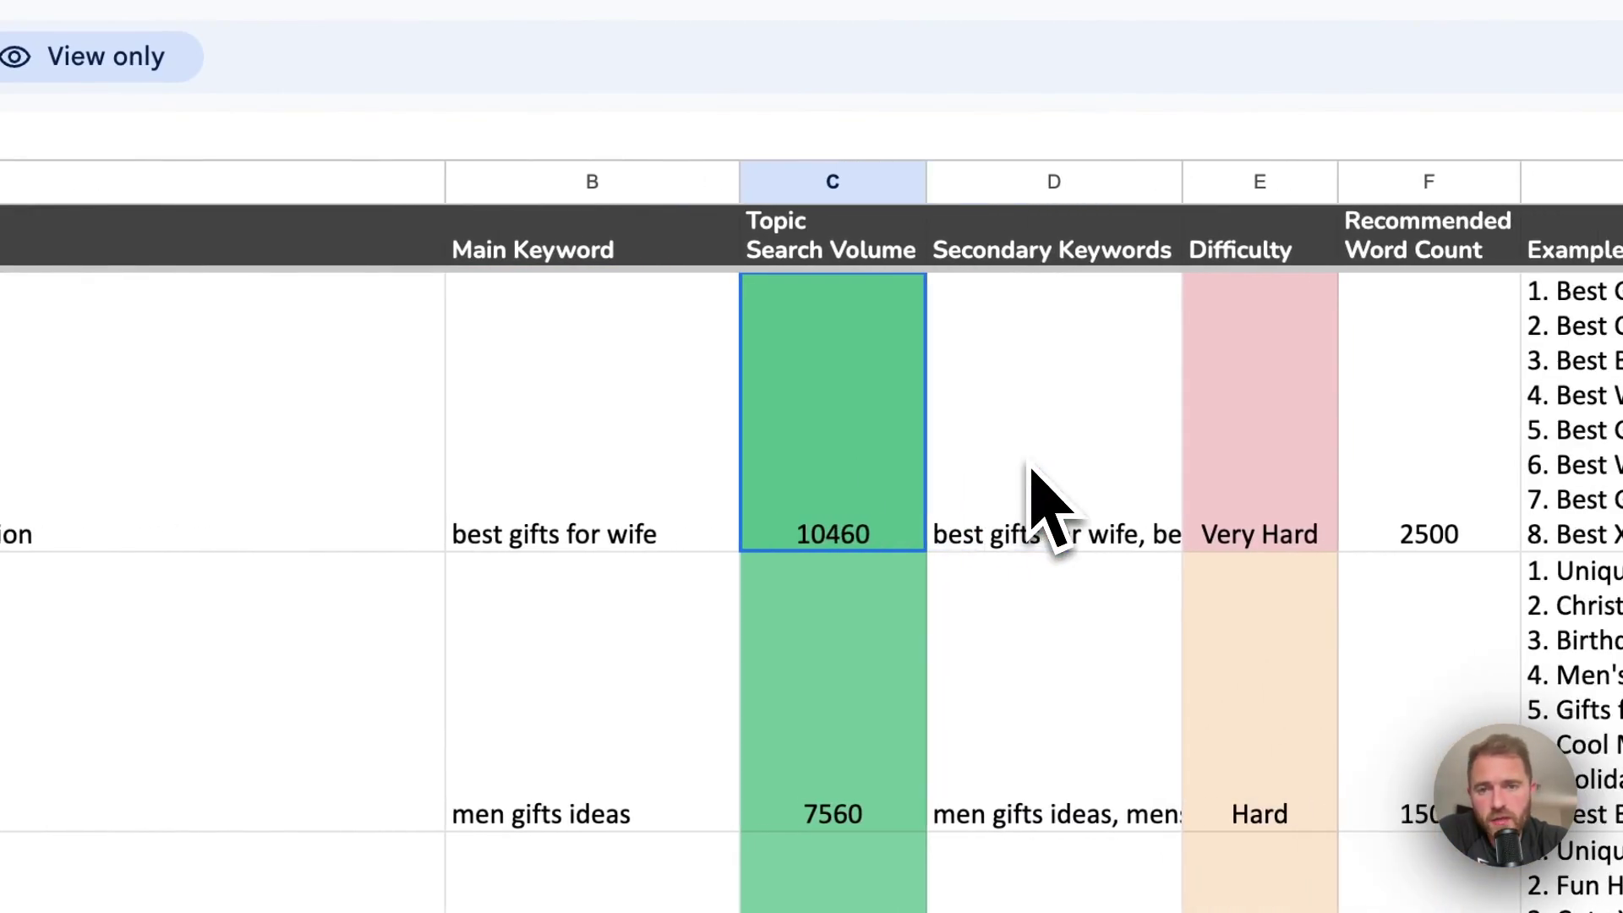
{"action": "left_click", "coordinate": [1029, 463]}
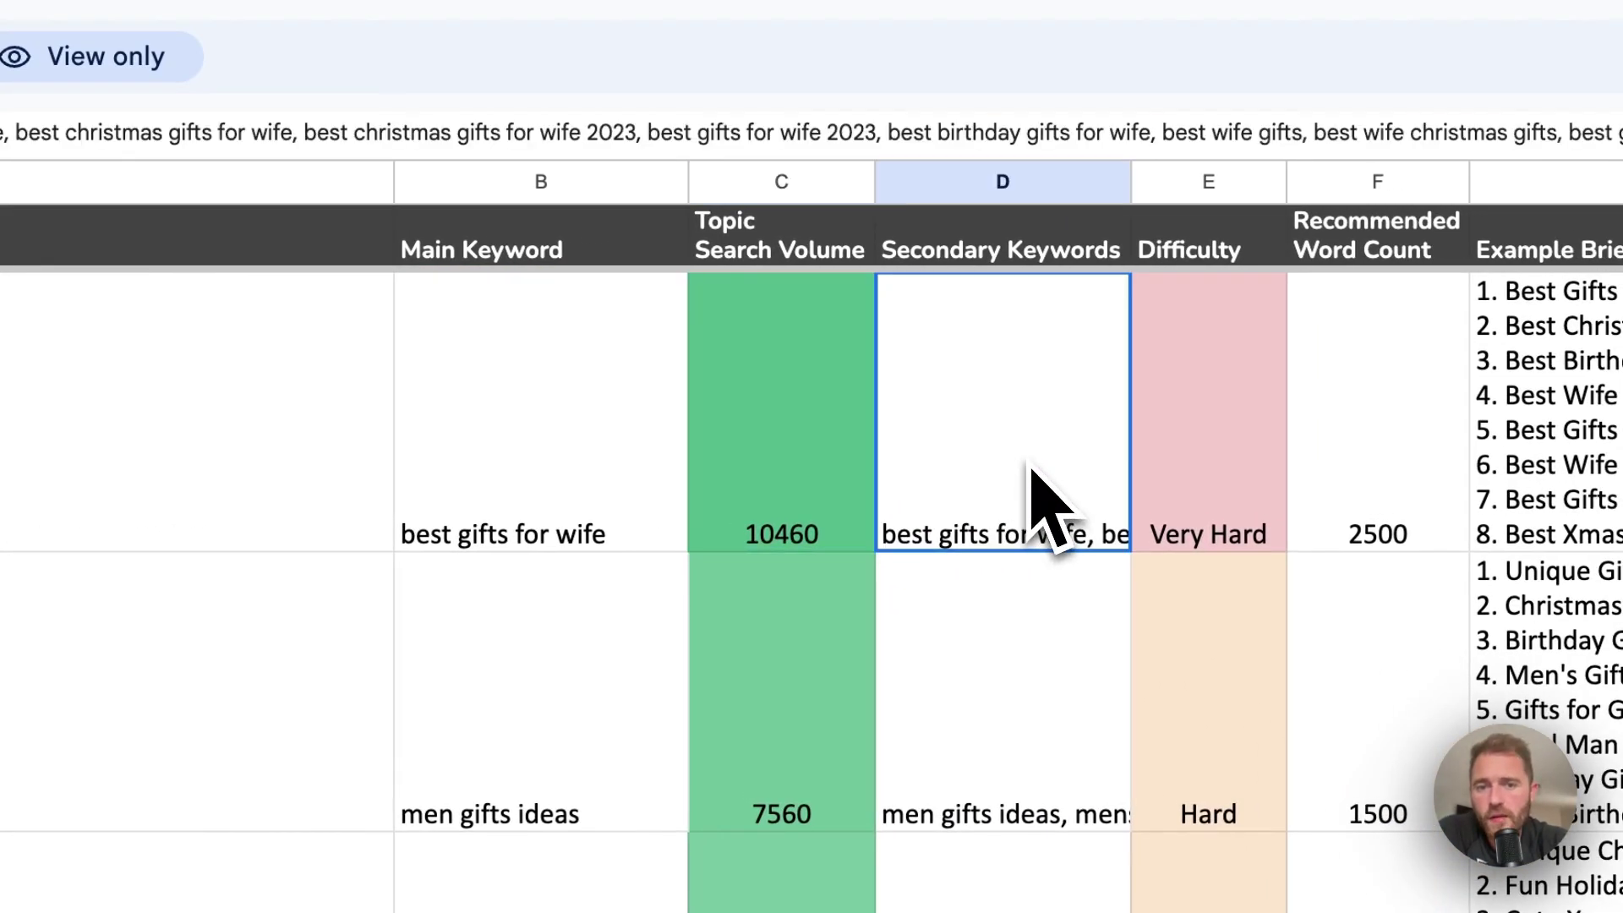
{"action": "double_click", "coordinate": [1031, 465]}
{"action": "triple_click", "coordinate": [1025, 453]}
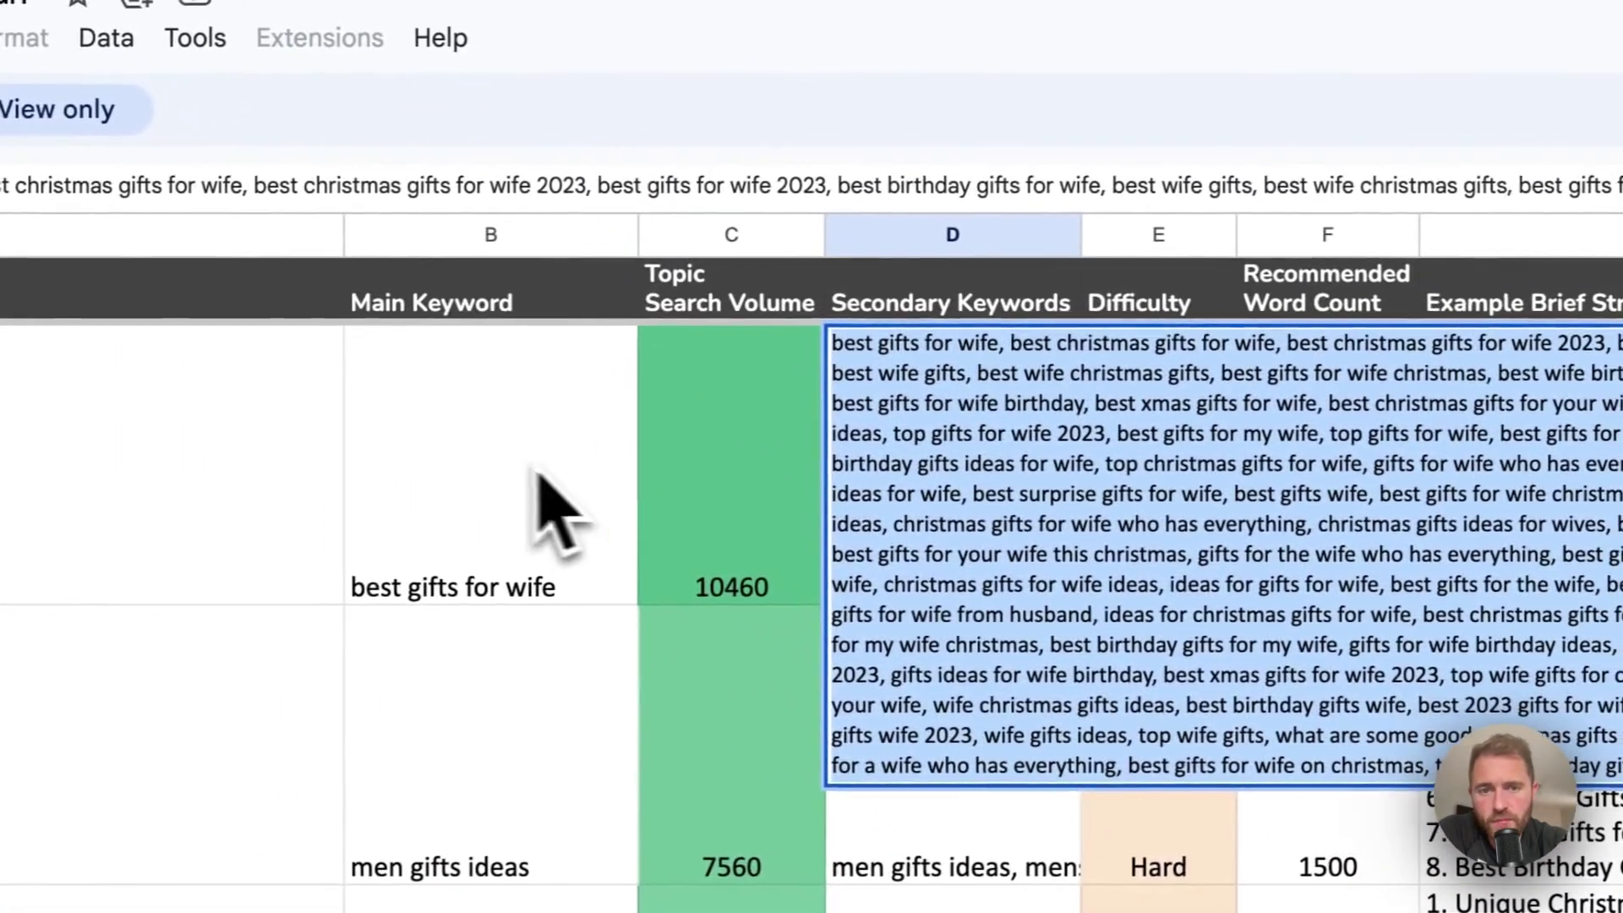
{"action": "left_click", "coordinate": [286, 353]}
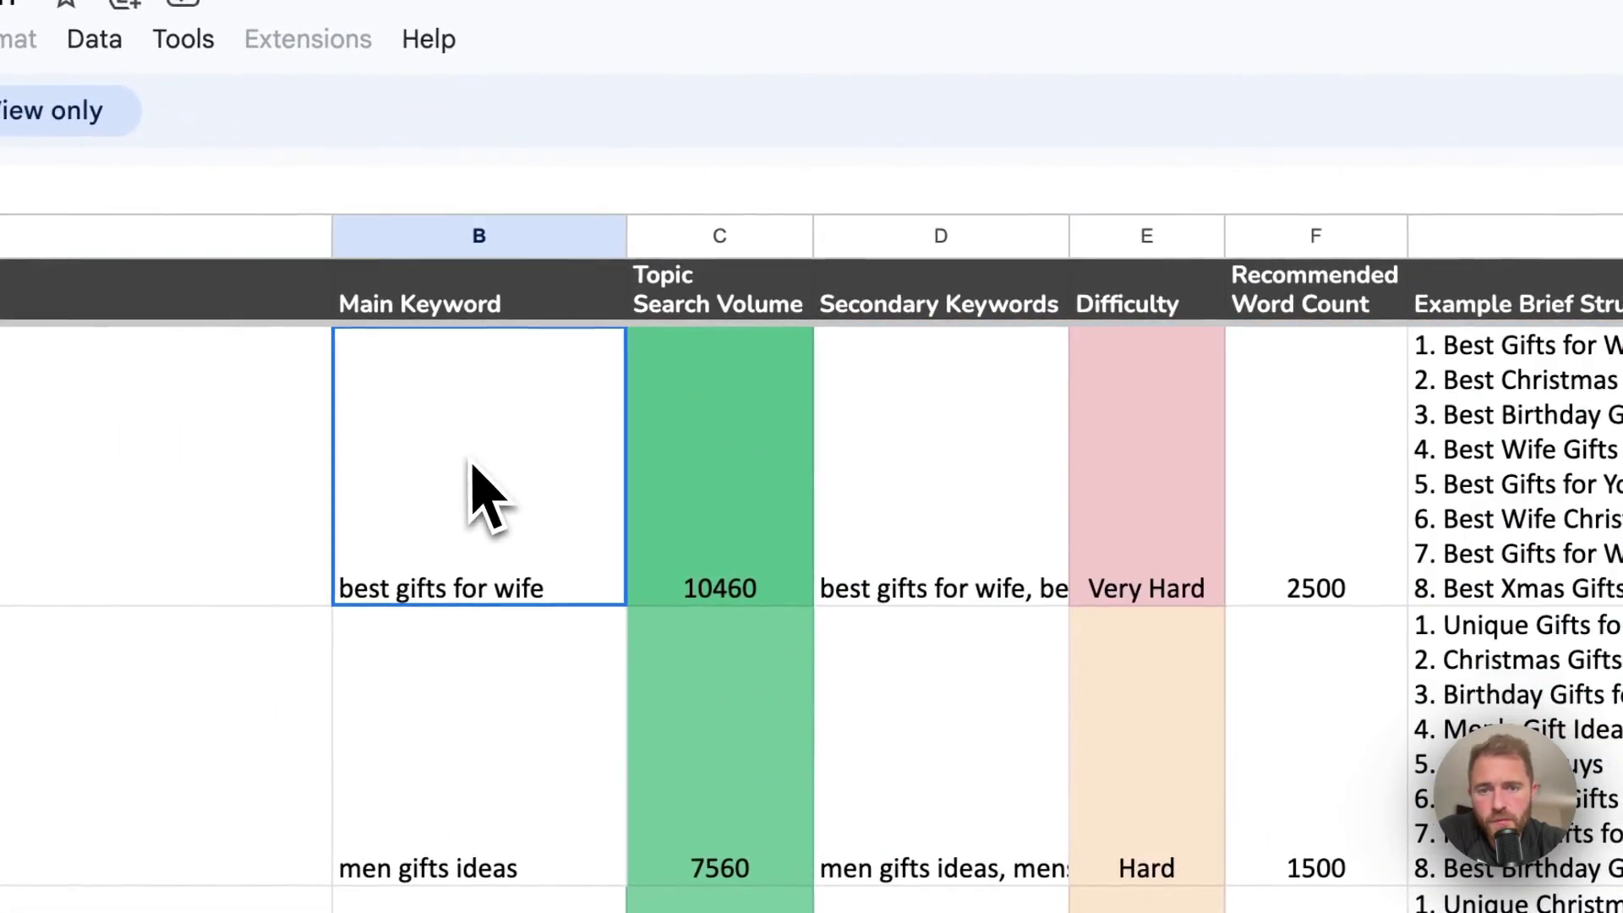
{"action": "left_click", "coordinate": [907, 472]}
{"action": "left_click", "coordinate": [1184, 478]}
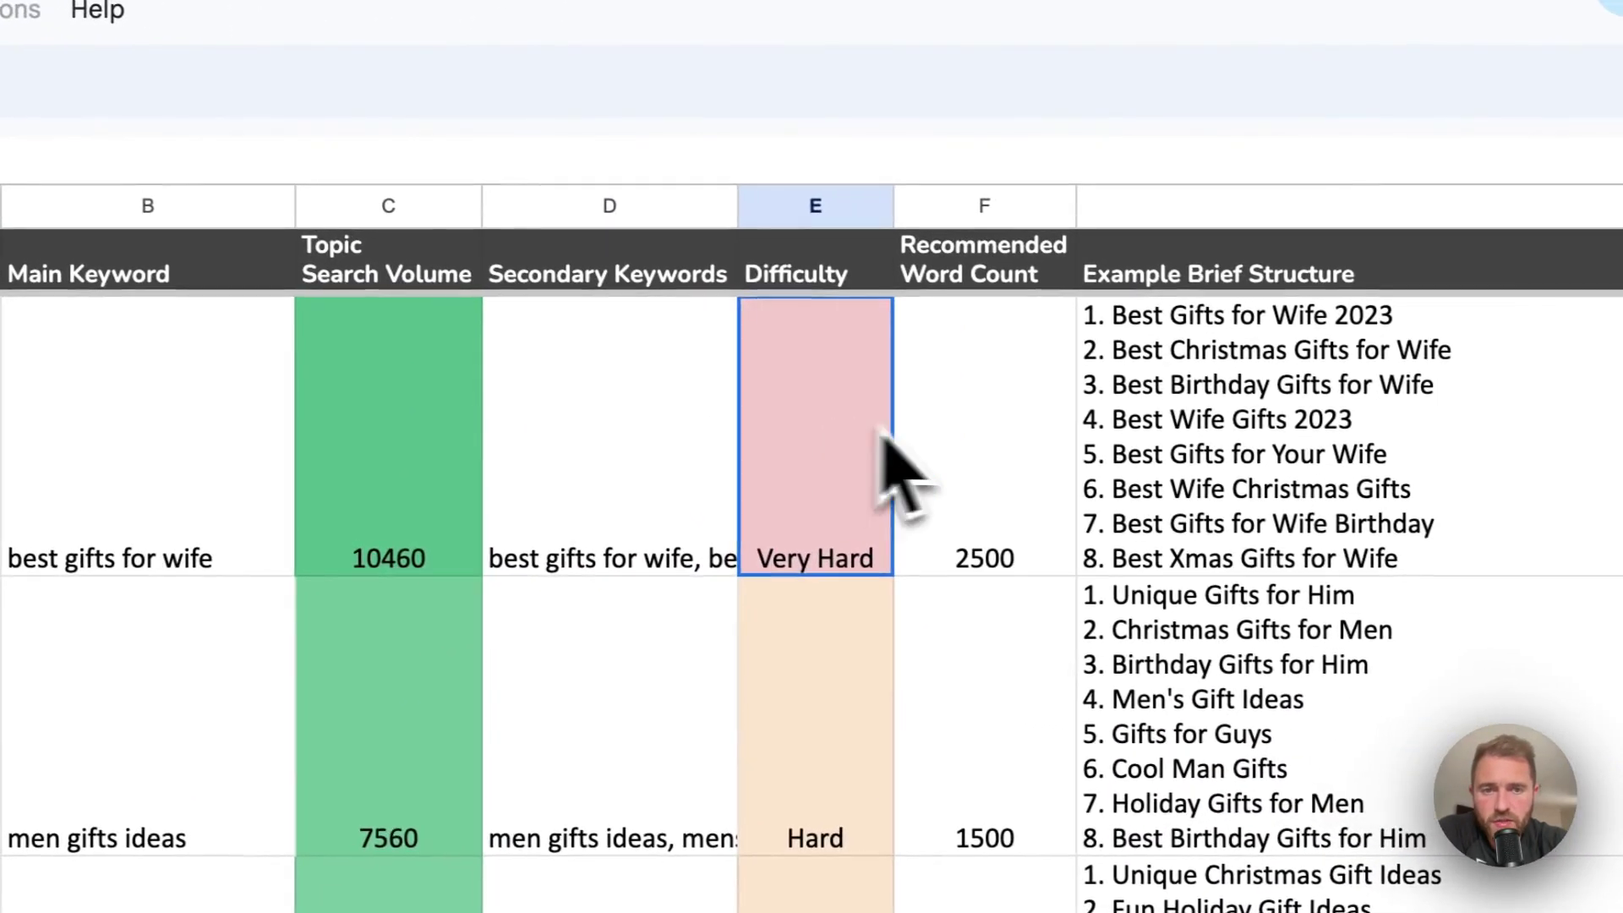
{"action": "left_click", "coordinate": [972, 453]}
{"action": "scroll", "coordinate": [975, 461], "scroll_direction": "right", "scroll_amount": 5}
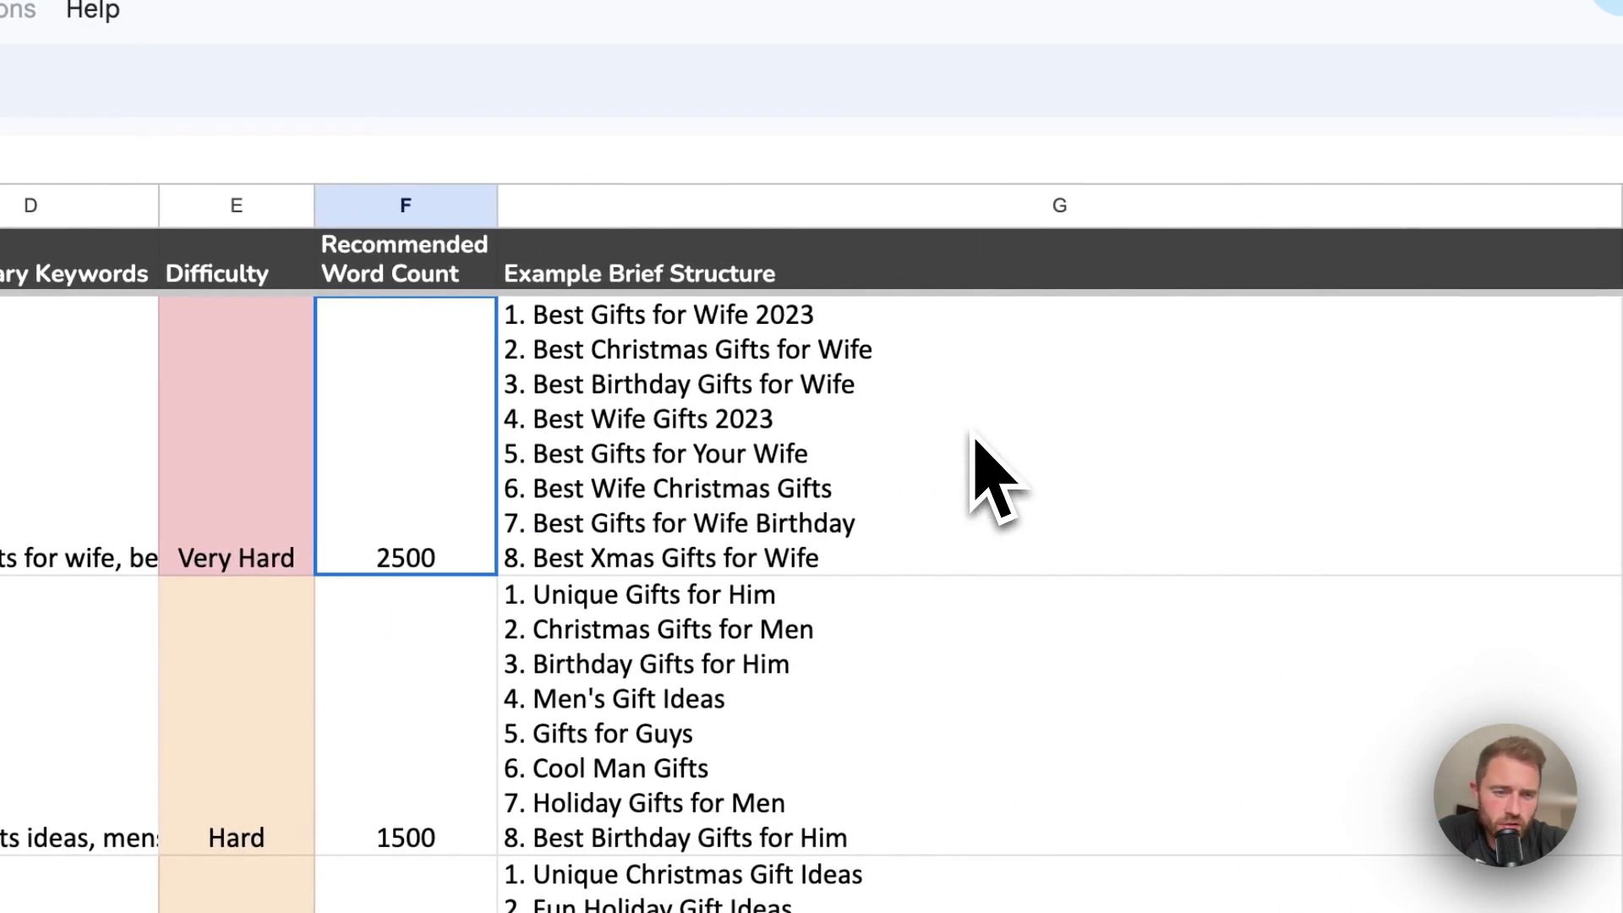
{"action": "left_click", "coordinate": [776, 346]}
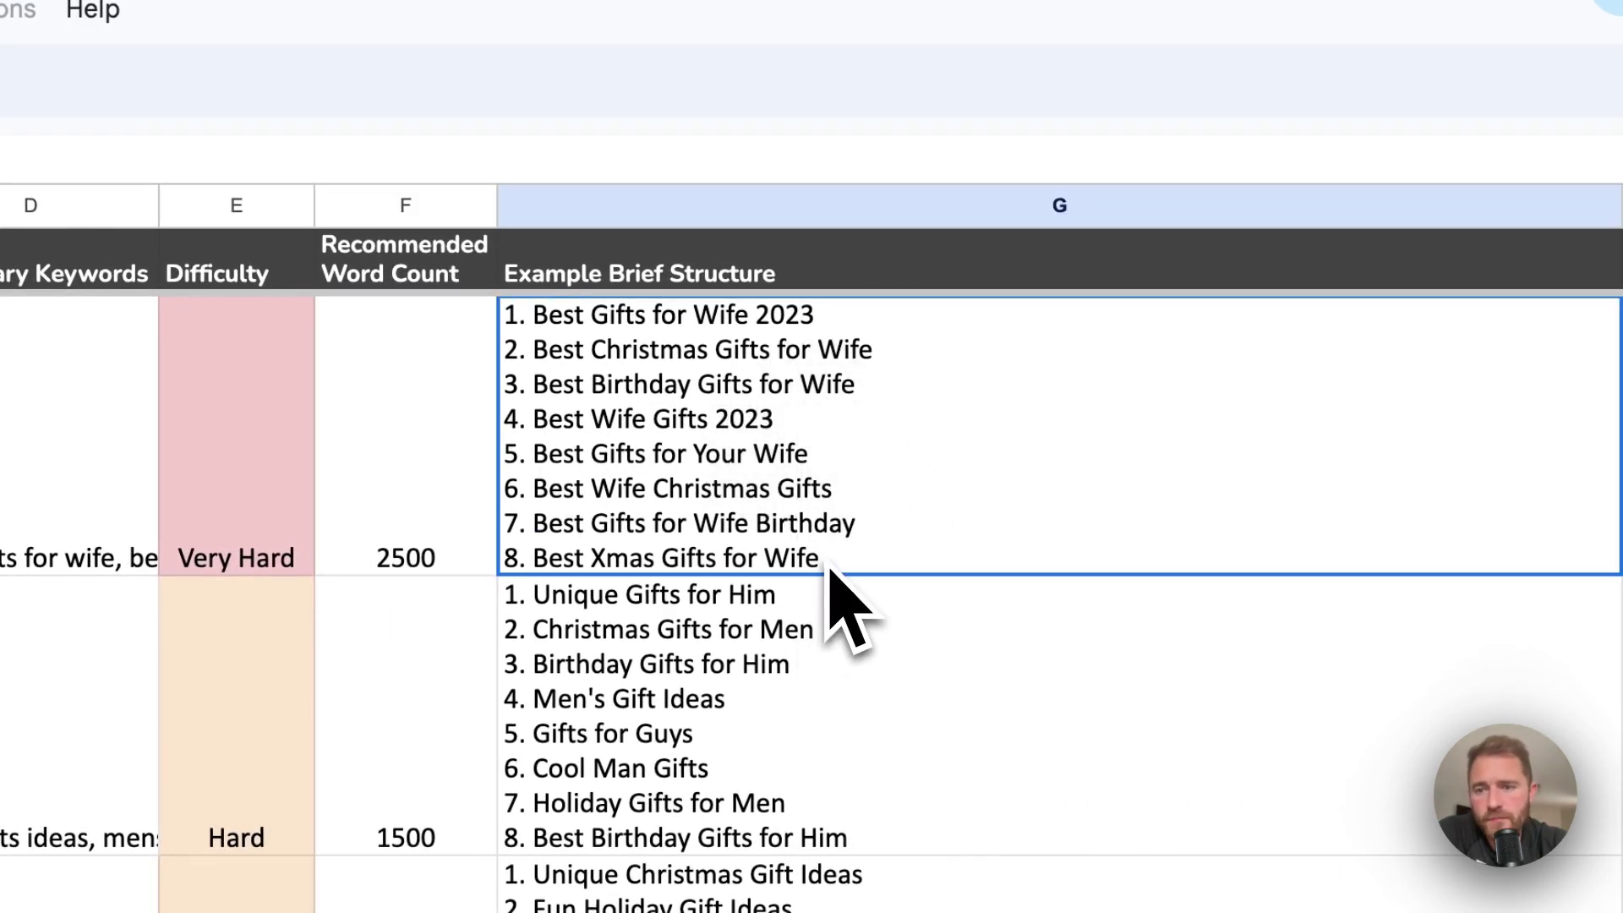
{"action": "scroll", "coordinate": [829, 565], "scroll_direction": "left", "scroll_amount": 7}
{"action": "scroll", "coordinate": [828, 565], "scroll_direction": "right", "scroll_amount": 15}
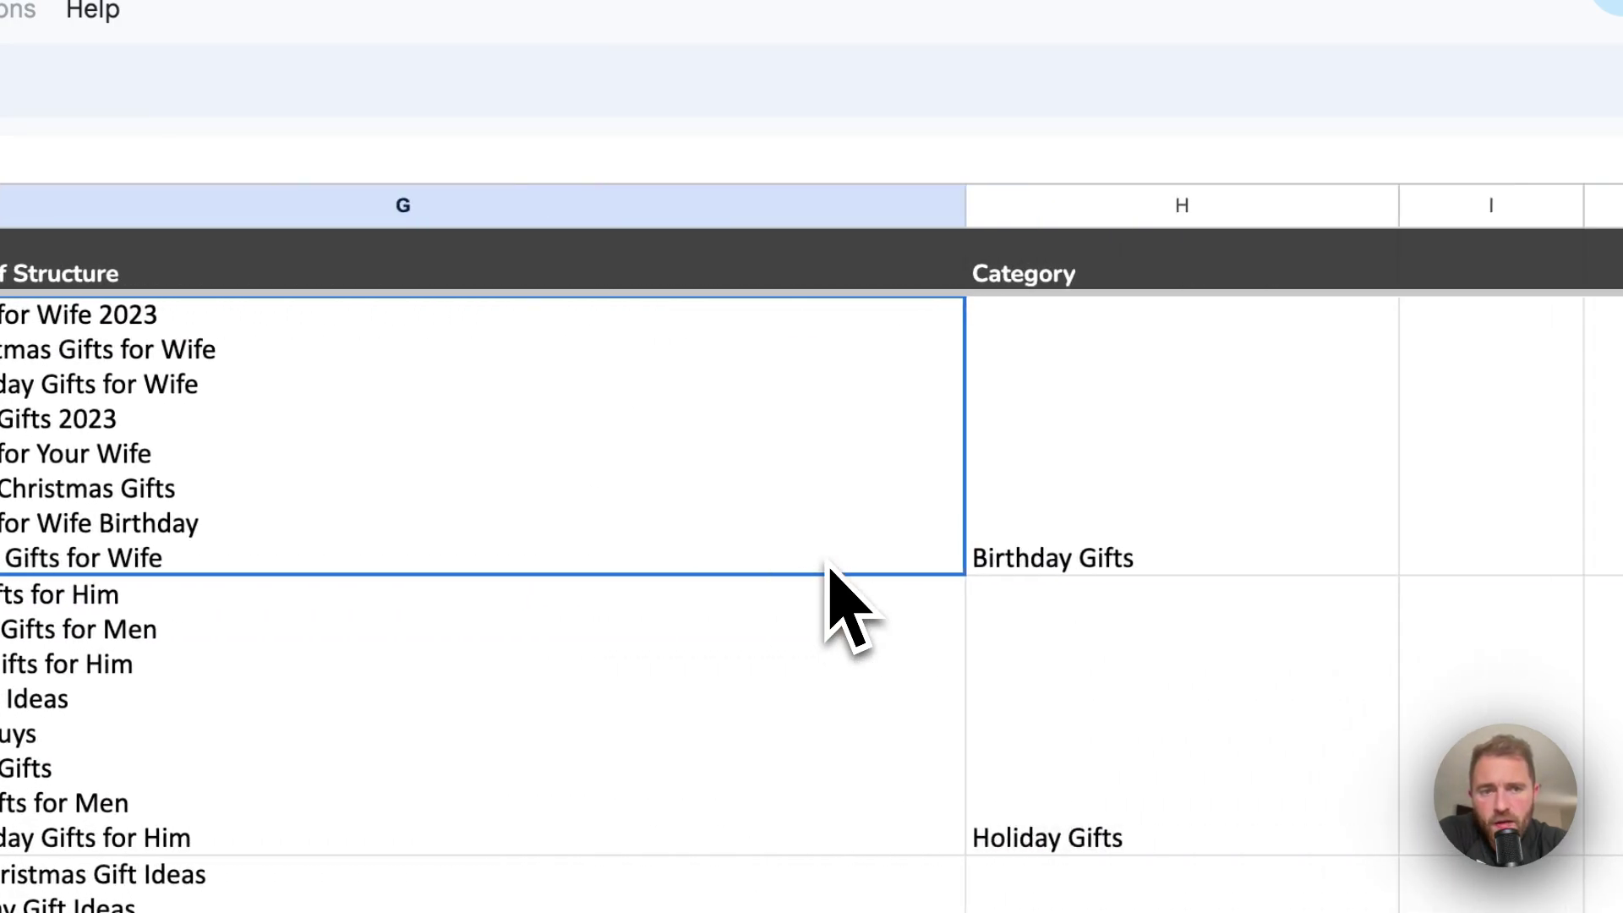
{"action": "left_click", "coordinate": [870, 440]}
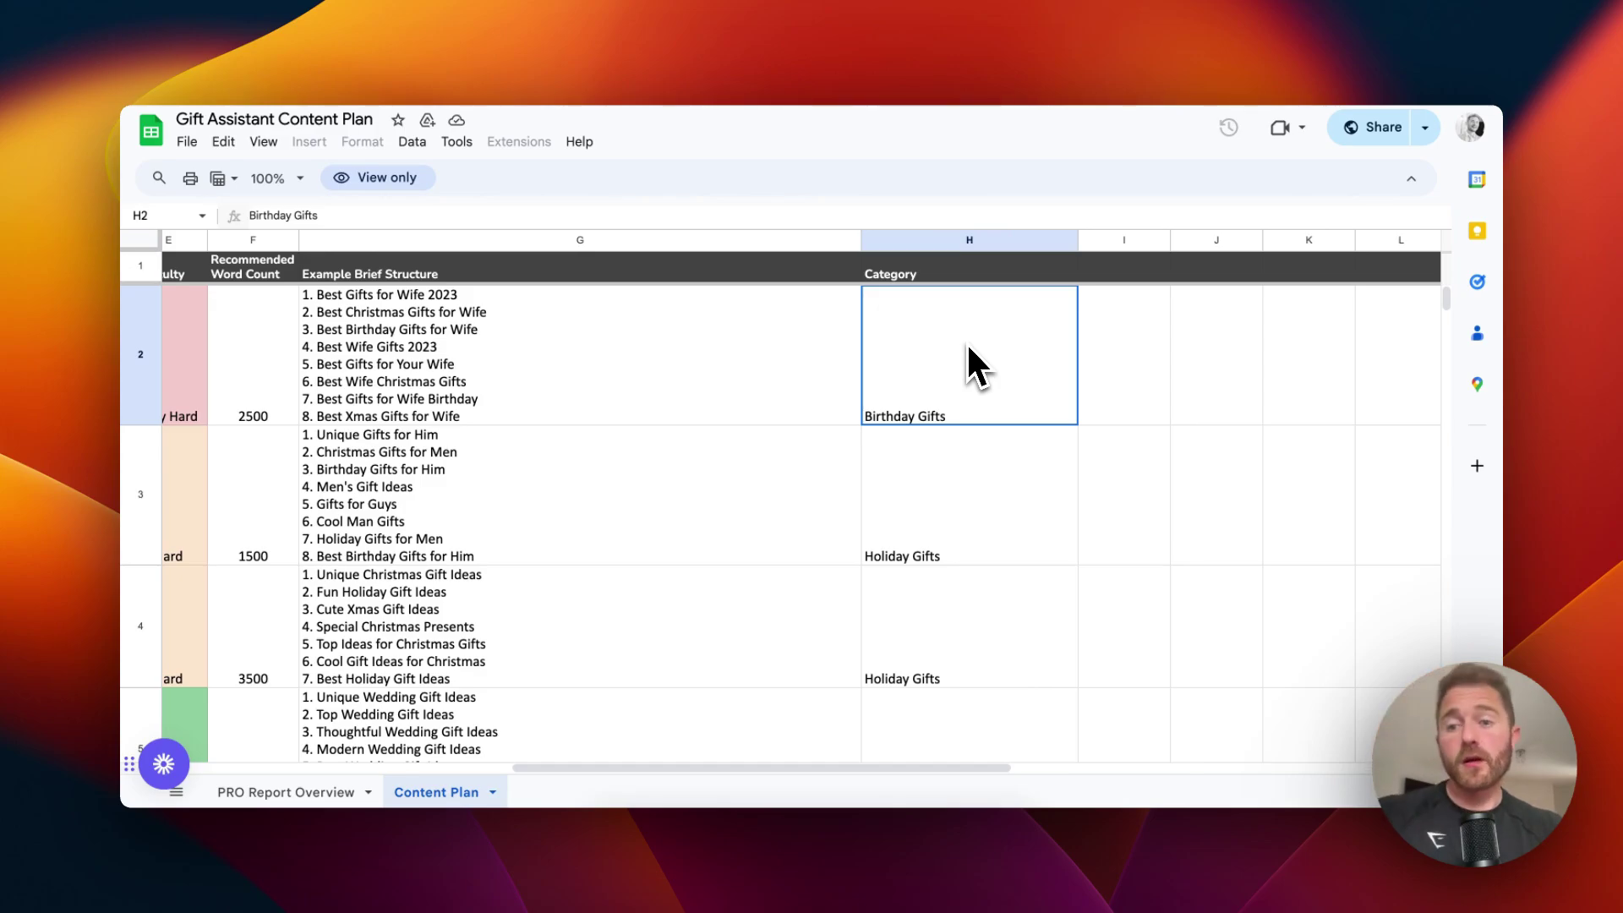
{"action": "scroll", "coordinate": [966, 341], "scroll_direction": "left", "scroll_amount": 10}
{"action": "scroll", "coordinate": [854, 392], "scroll_direction": "down", "scroll_amount": 10}
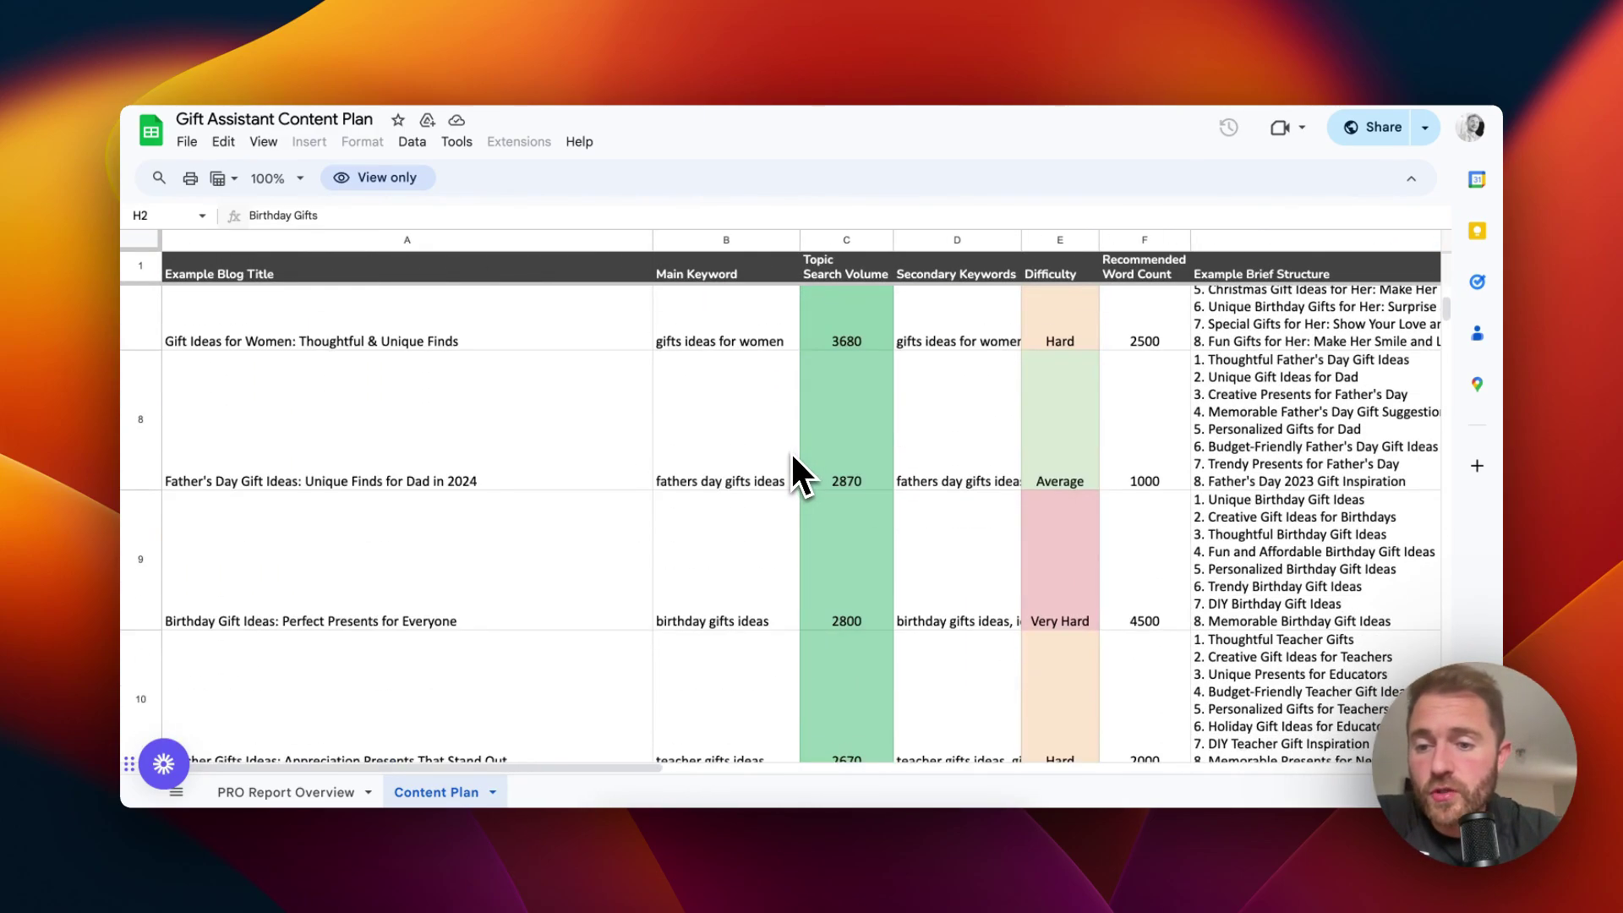
{"action": "scroll", "coordinate": [792, 455], "scroll_direction": "down", "scroll_amount": 20}
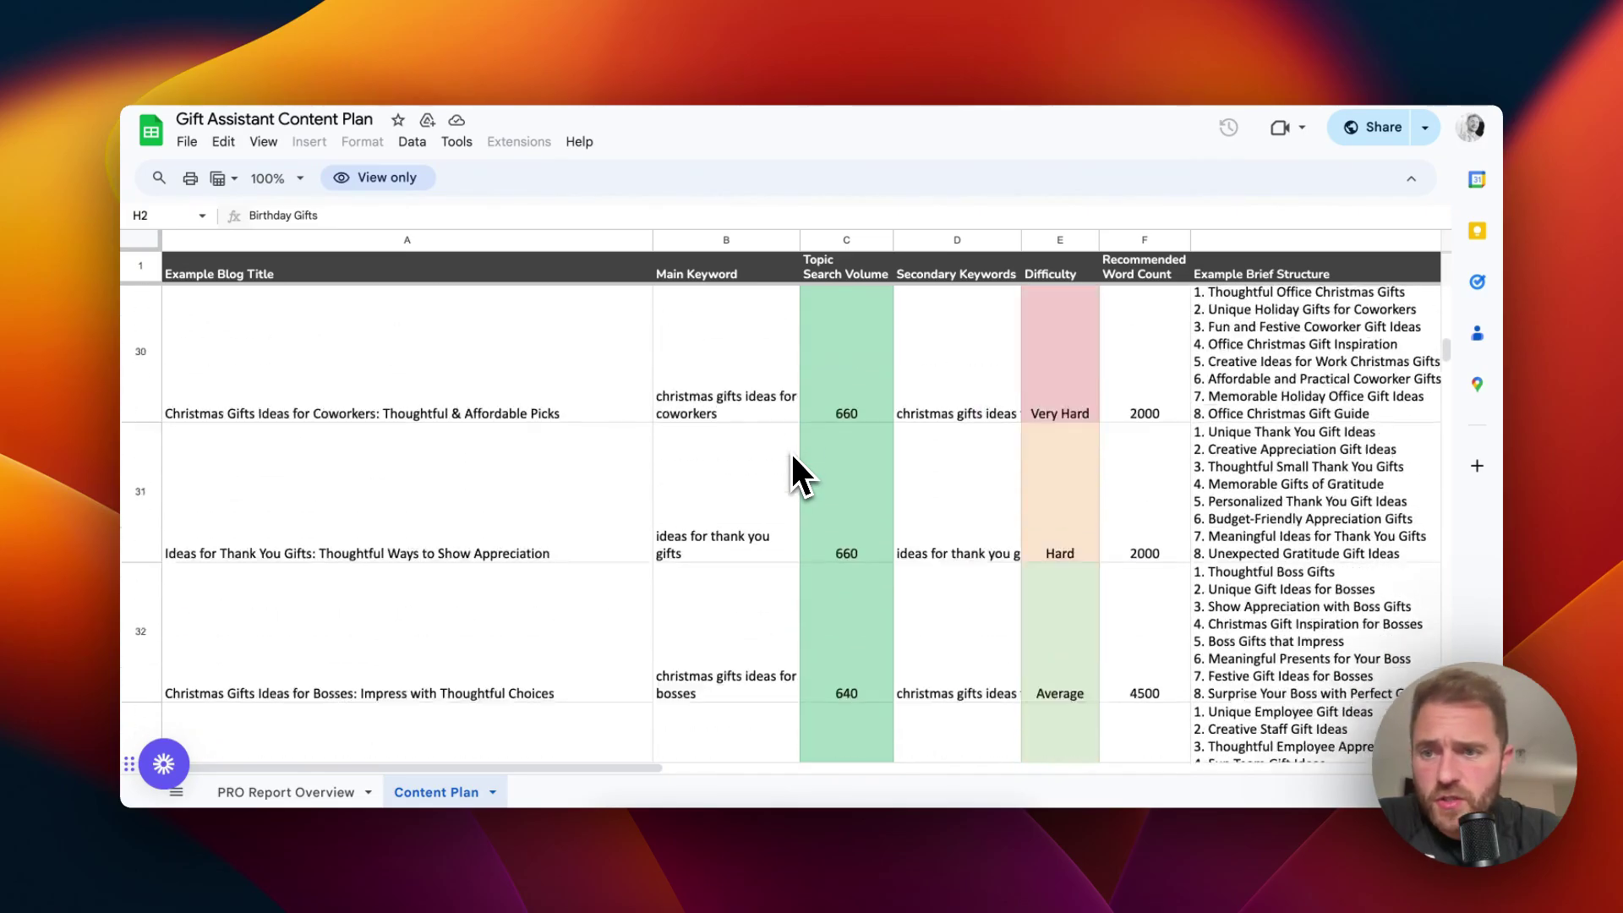
{"action": "scroll", "coordinate": [792, 456], "scroll_direction": "down", "scroll_amount": 20}
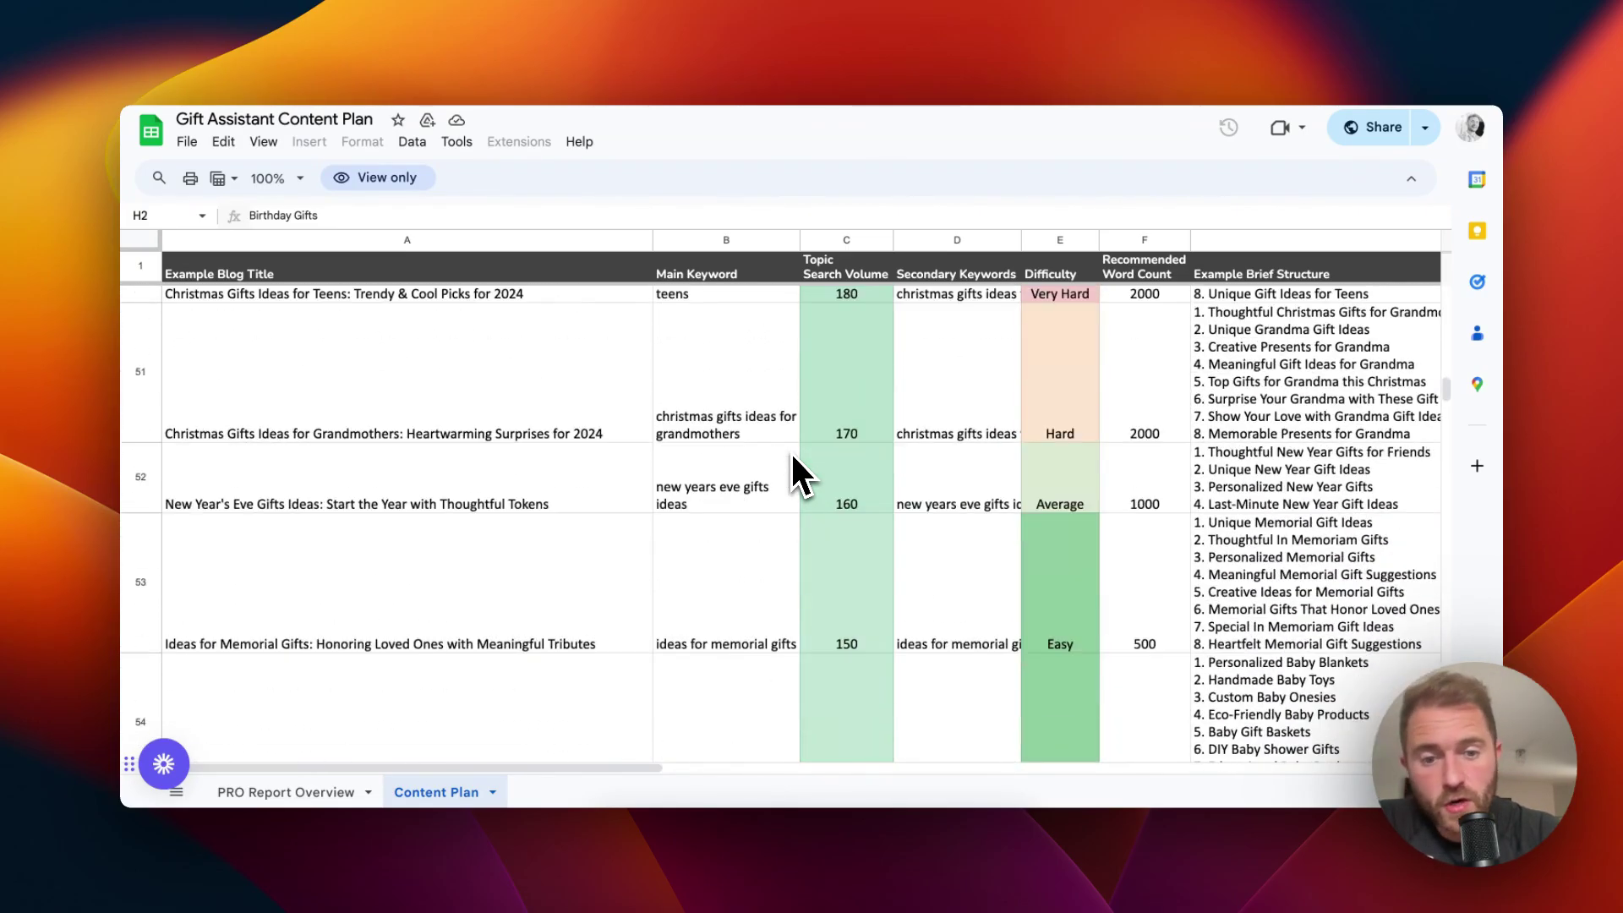
{"action": "scroll", "coordinate": [792, 473], "scroll_direction": "down", "scroll_amount": 20}
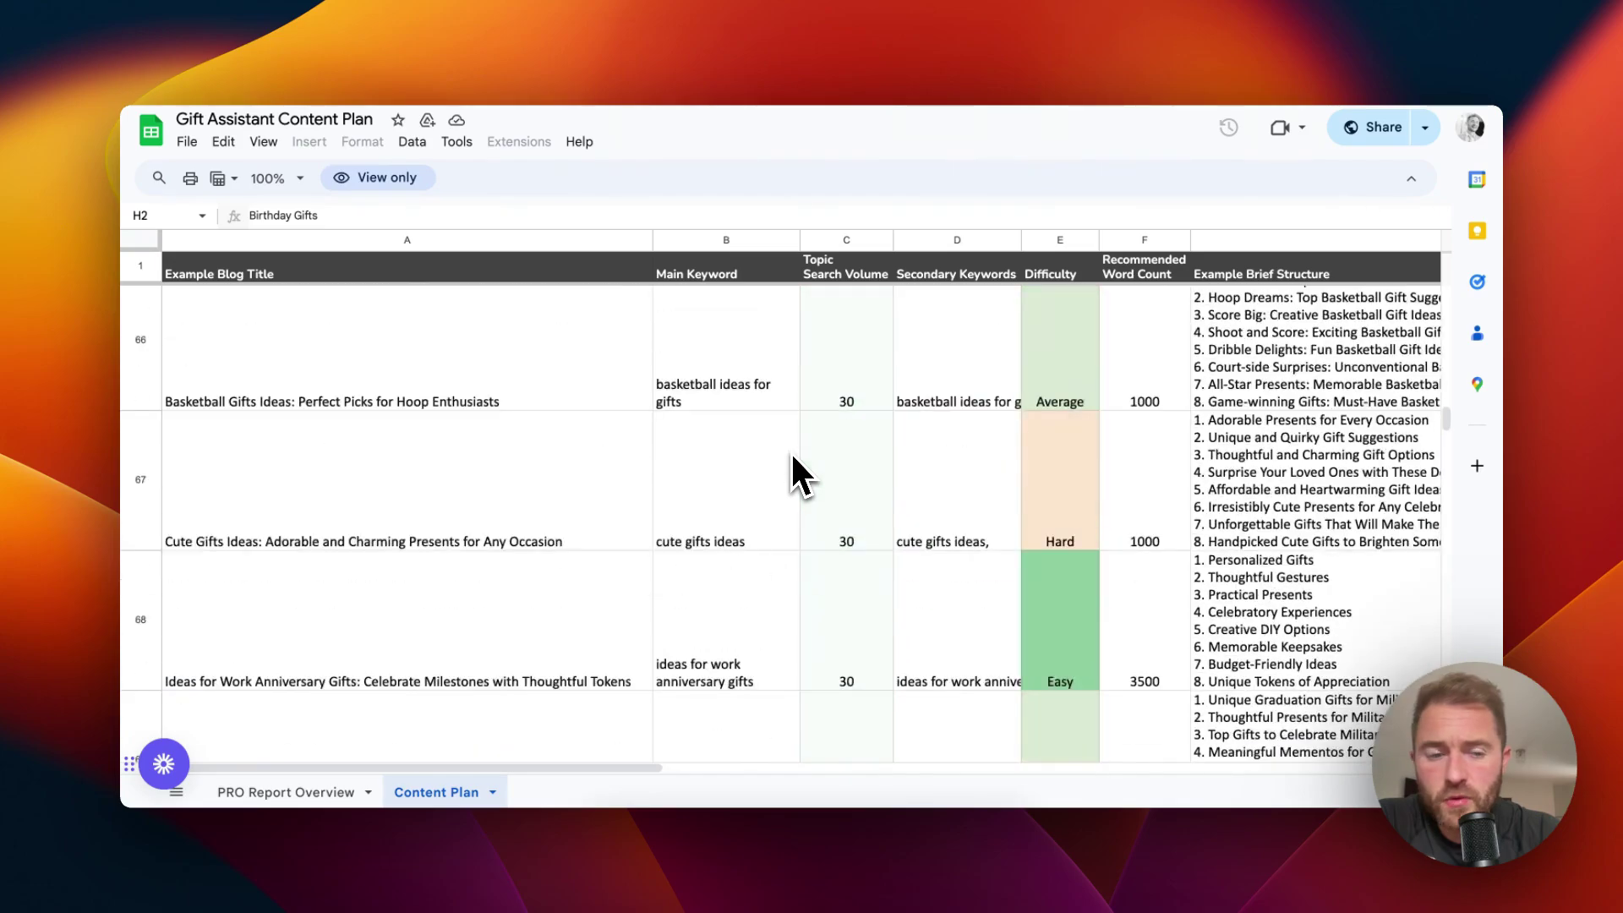
{"action": "scroll", "coordinate": [794, 474], "scroll_direction": "down", "scroll_amount": 10}
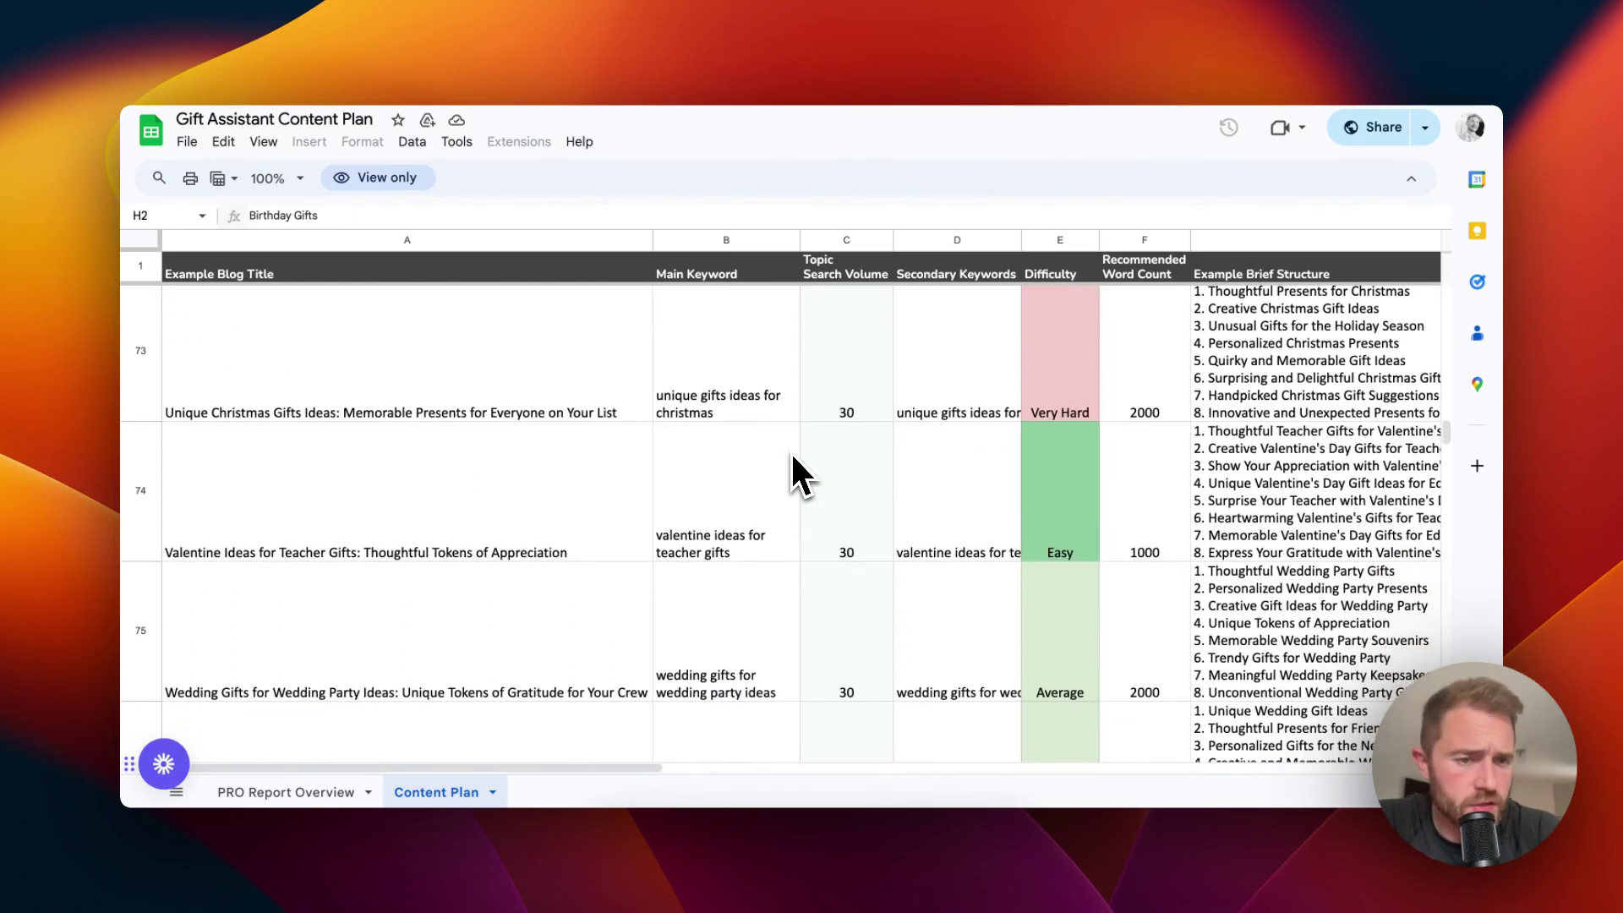
{"action": "scroll", "coordinate": [794, 469], "scroll_direction": "down", "scroll_amount": 5}
{"action": "scroll", "coordinate": [795, 469], "scroll_direction": "up", "scroll_amount": 20}
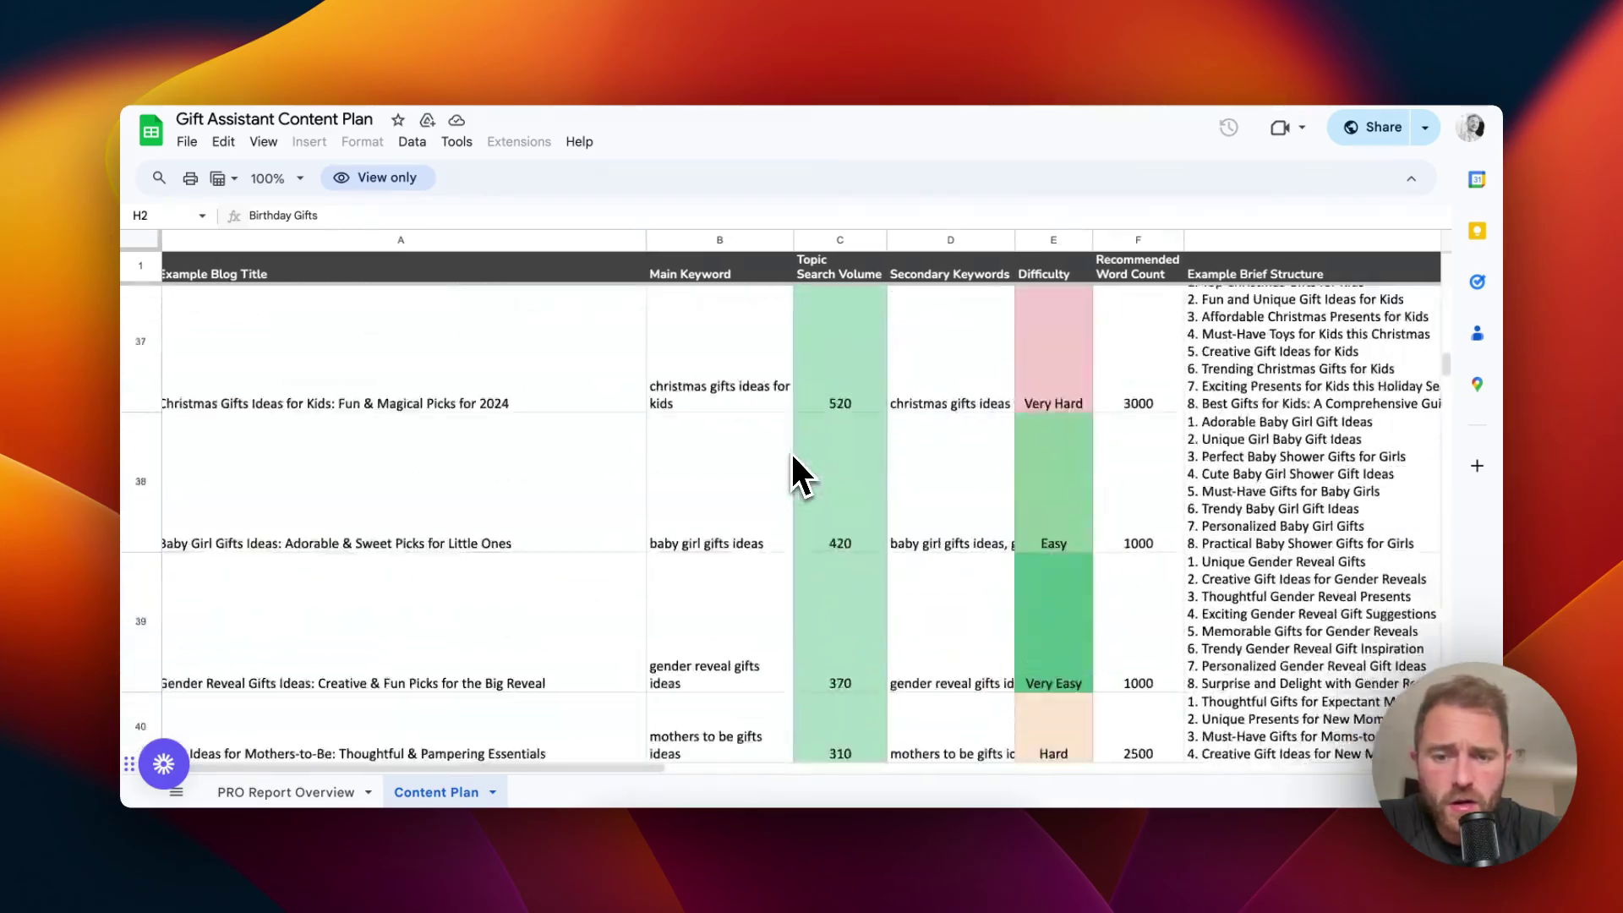
{"action": "scroll", "coordinate": [794, 469], "scroll_direction": "up", "scroll_amount": 20}
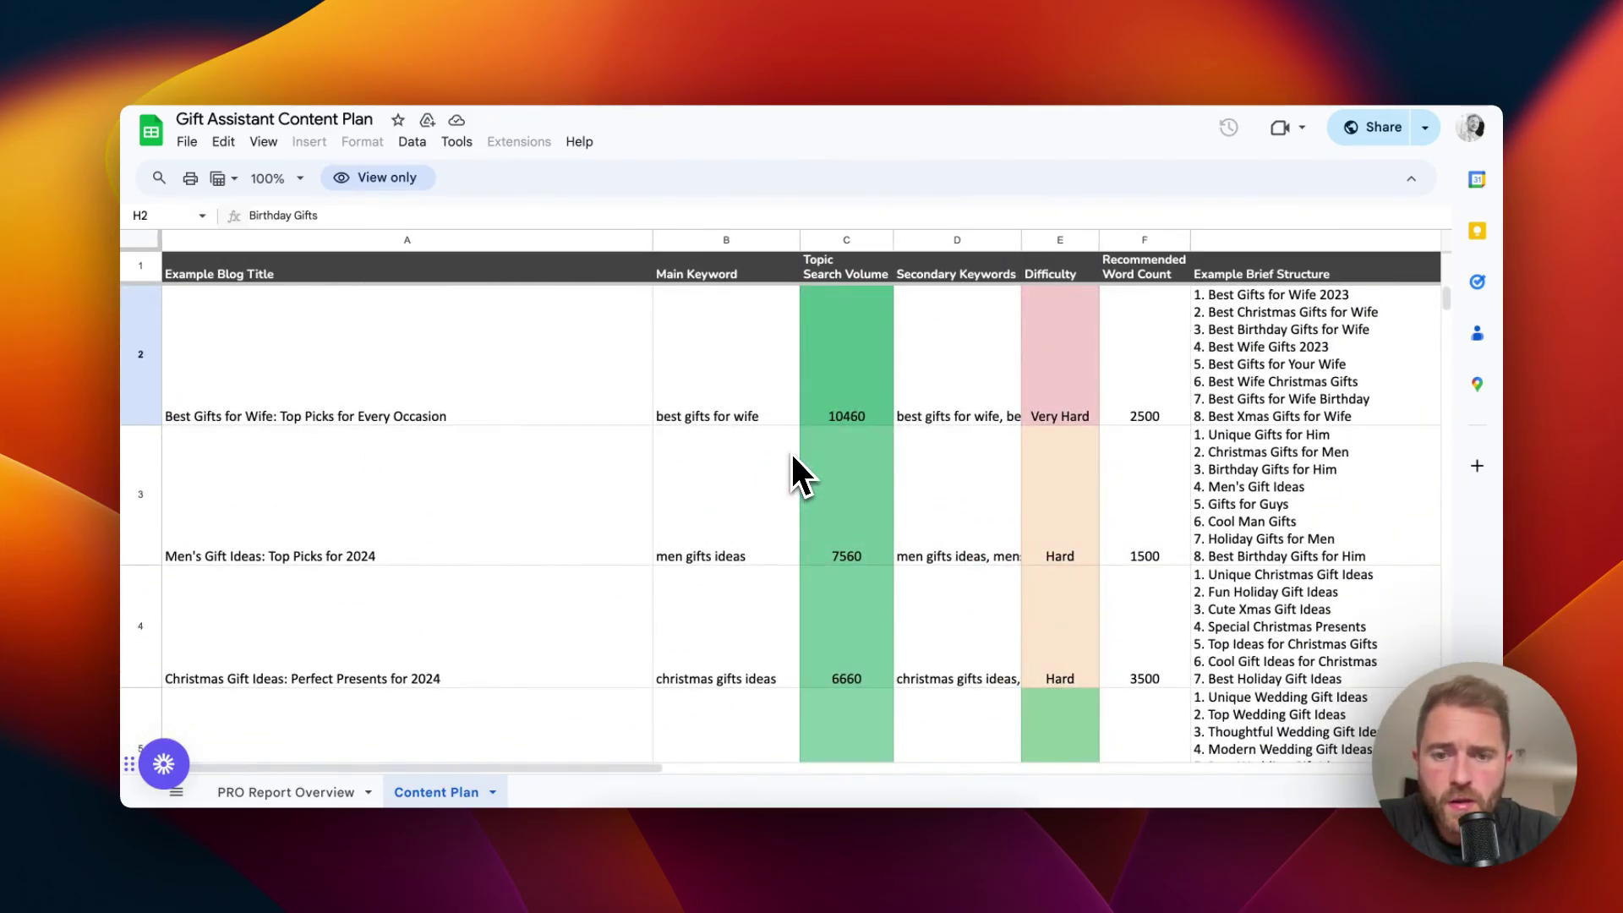